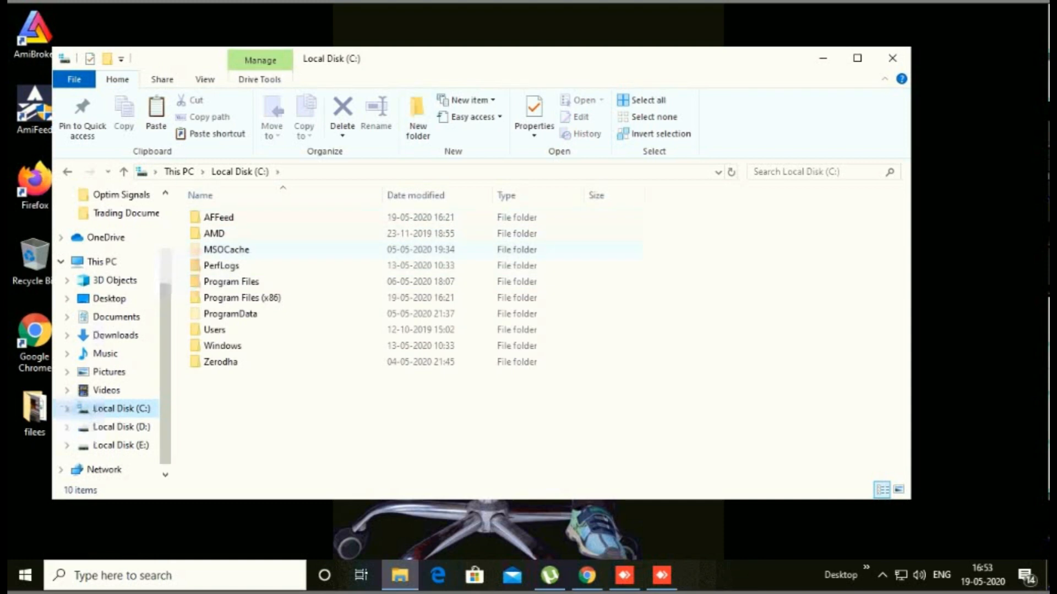
Step: Browse to C:\Program Files (x86)\AmiBroker\Formulas, check the contents of the OptimSignals2 folder, and return to the desktop
double_click(242, 298)
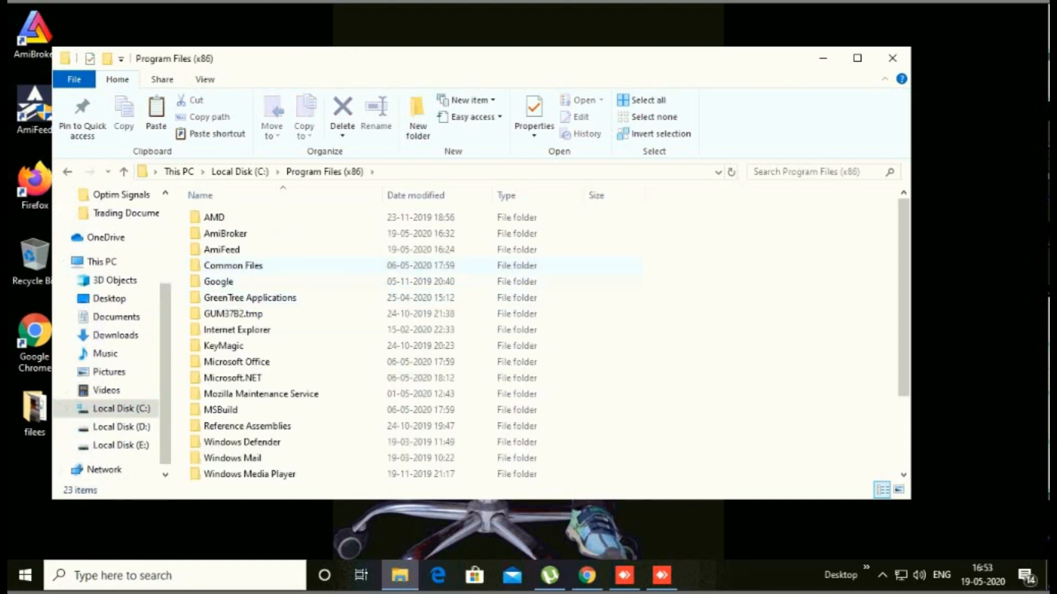
double_click(225, 233)
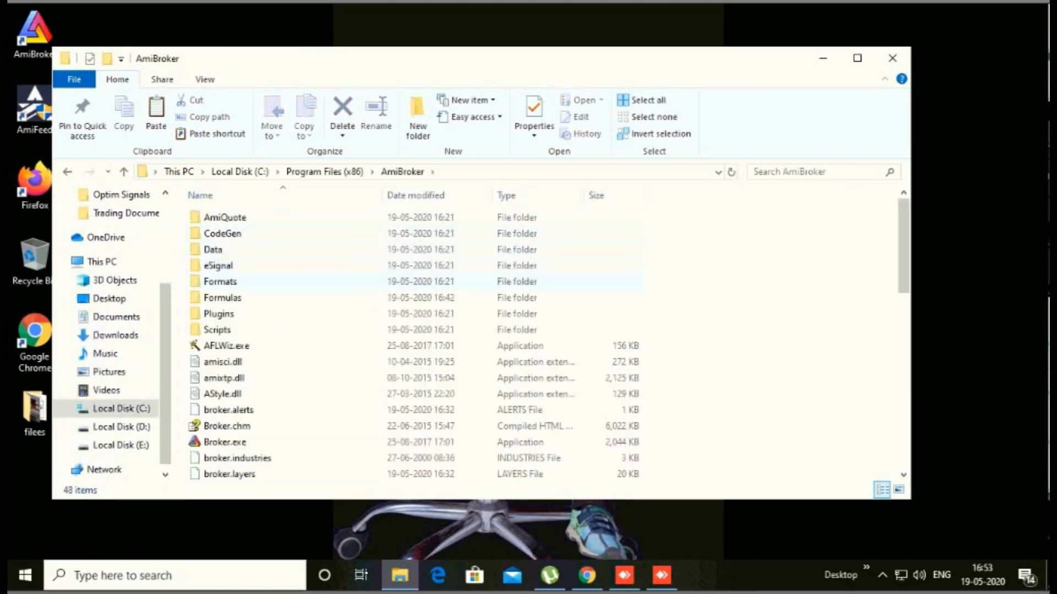
double_click(223, 298)
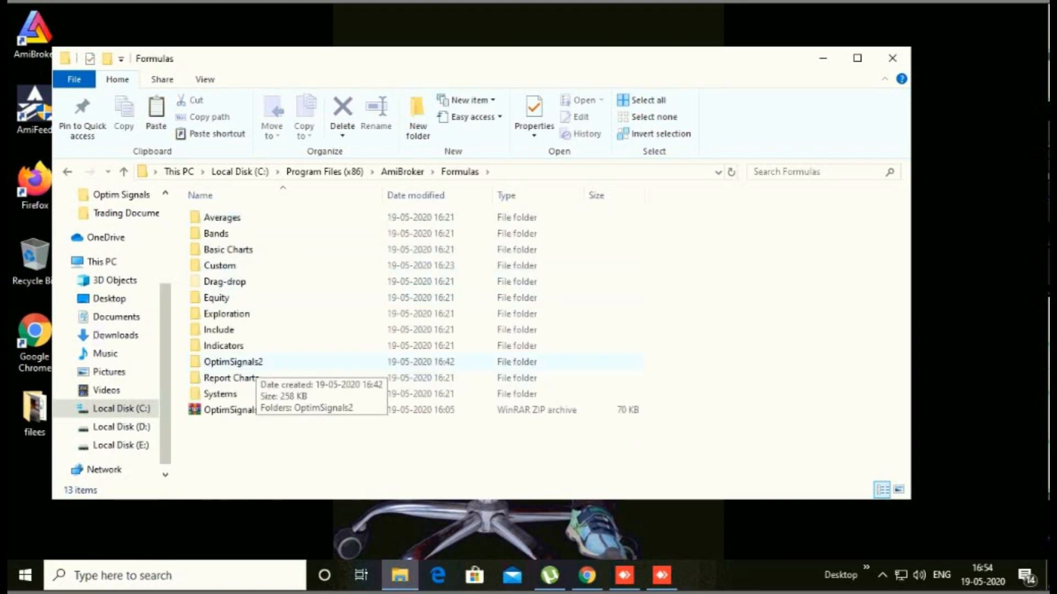
click(236, 362)
key(Return)
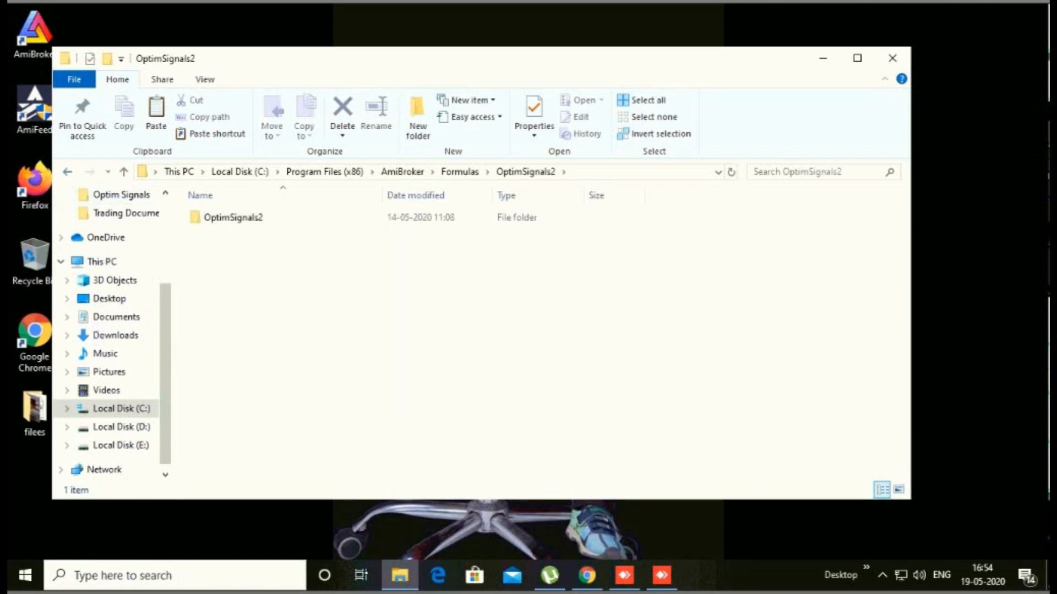
key(alt+Left)
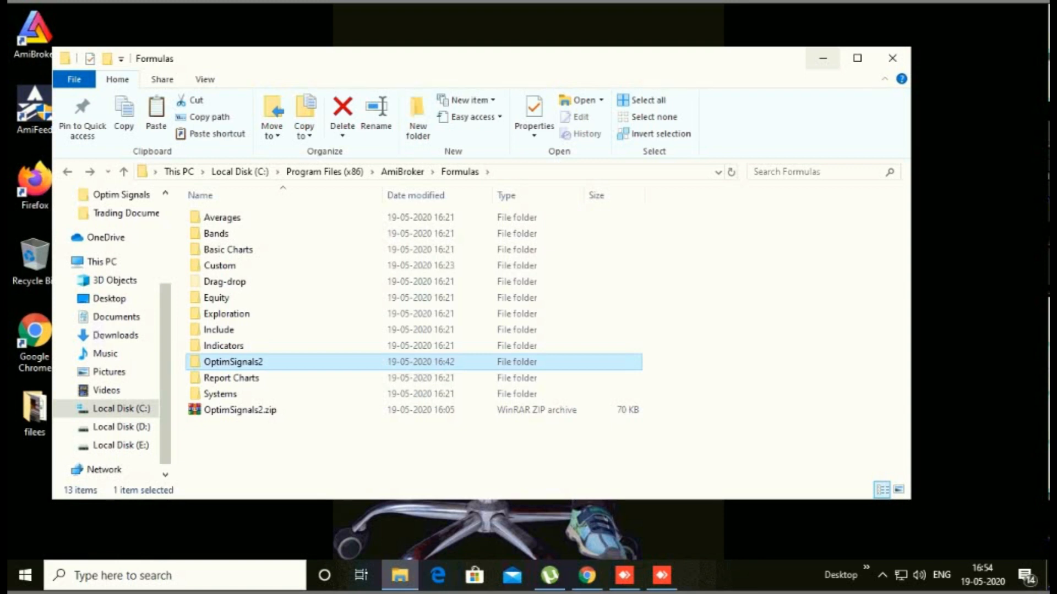
click(822, 57)
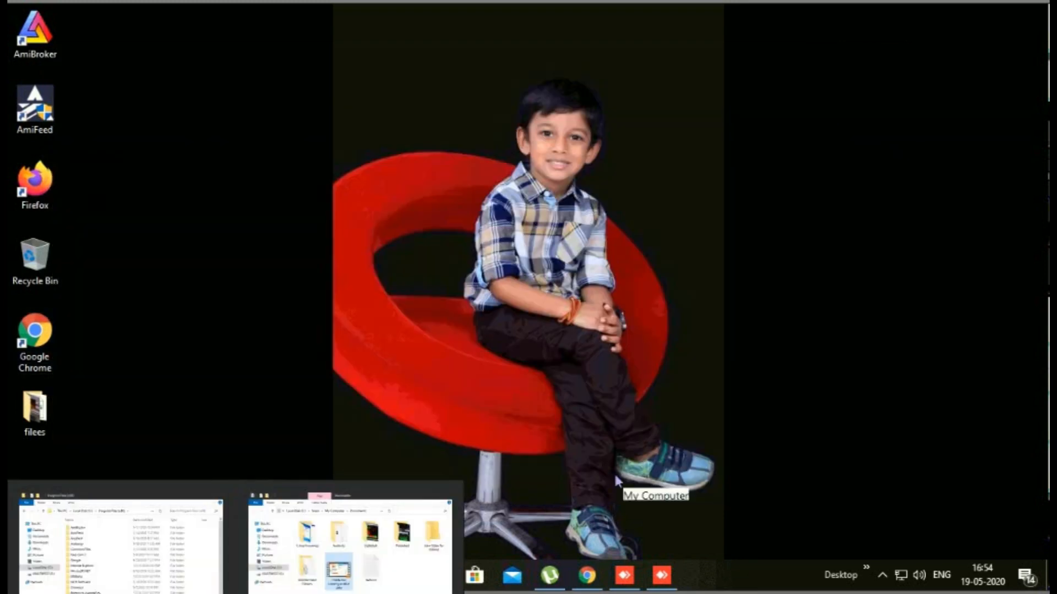
click(890, 581)
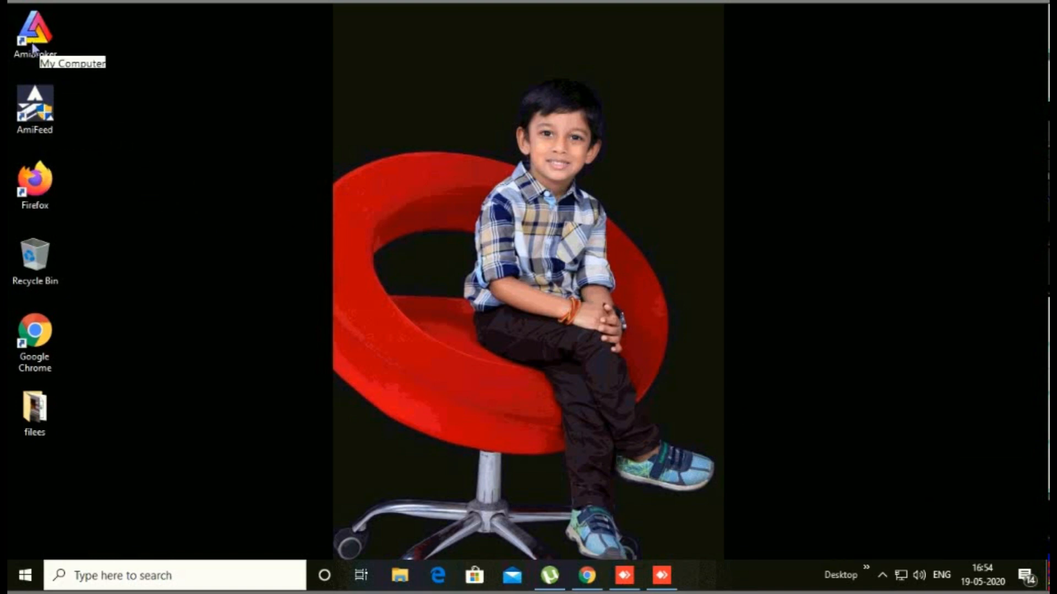
Step: Set the AmiFeed desktop shortcut to run as an administrator in its compatibility properties, and apply the change
click(37, 109)
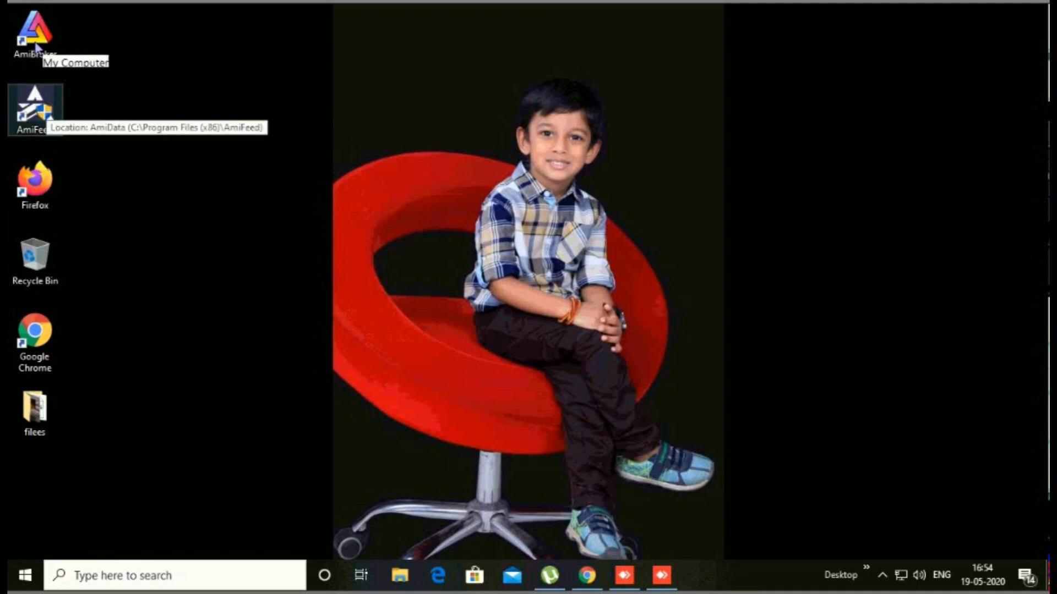
right_click(36, 120)
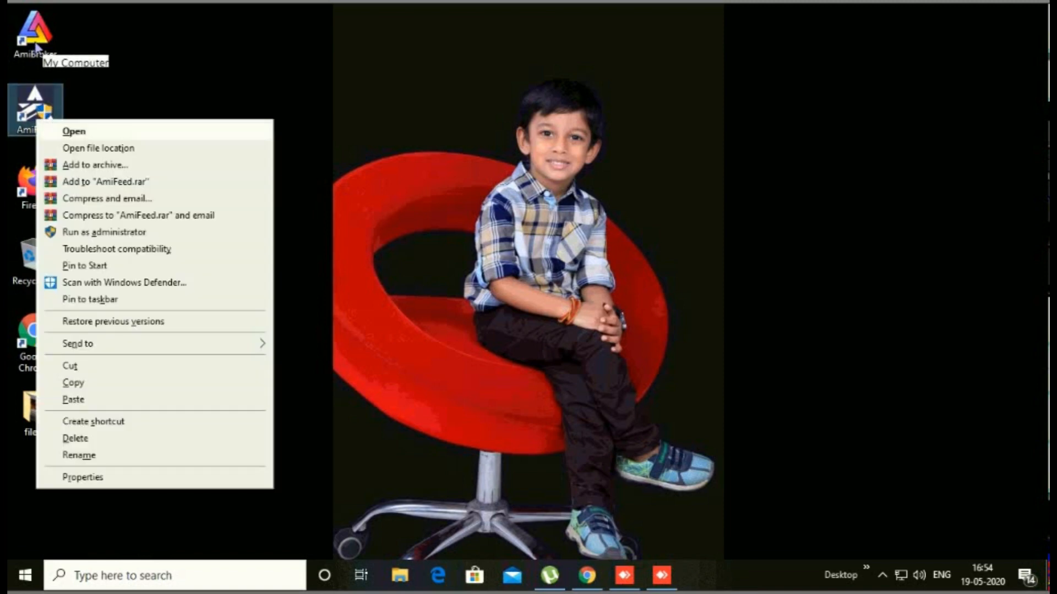
key(Down)
key(Down)
key(Down)
key(Down)
key(Return)
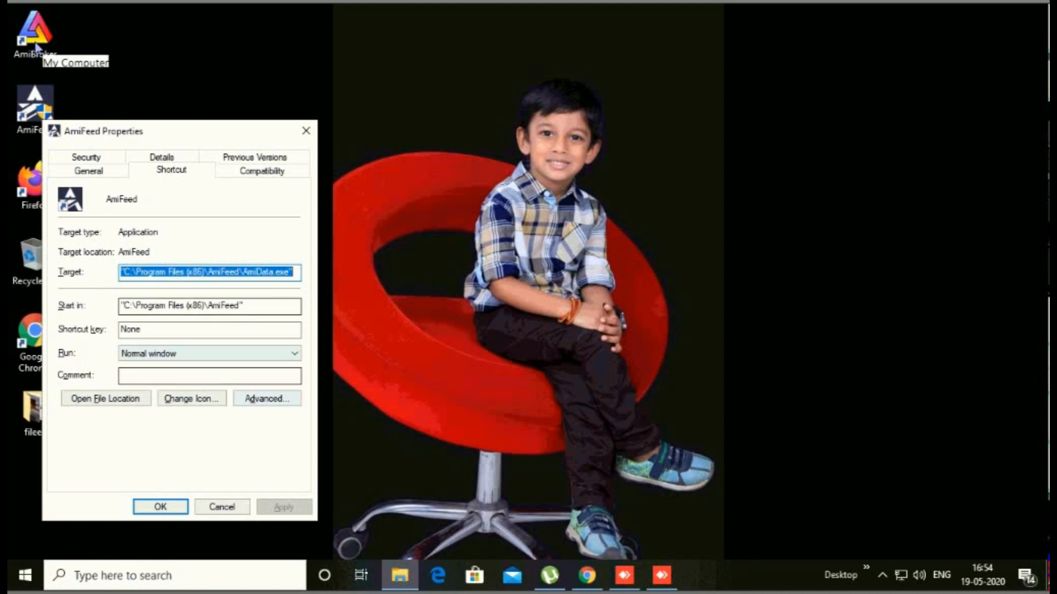
key(ctrl+Tab)
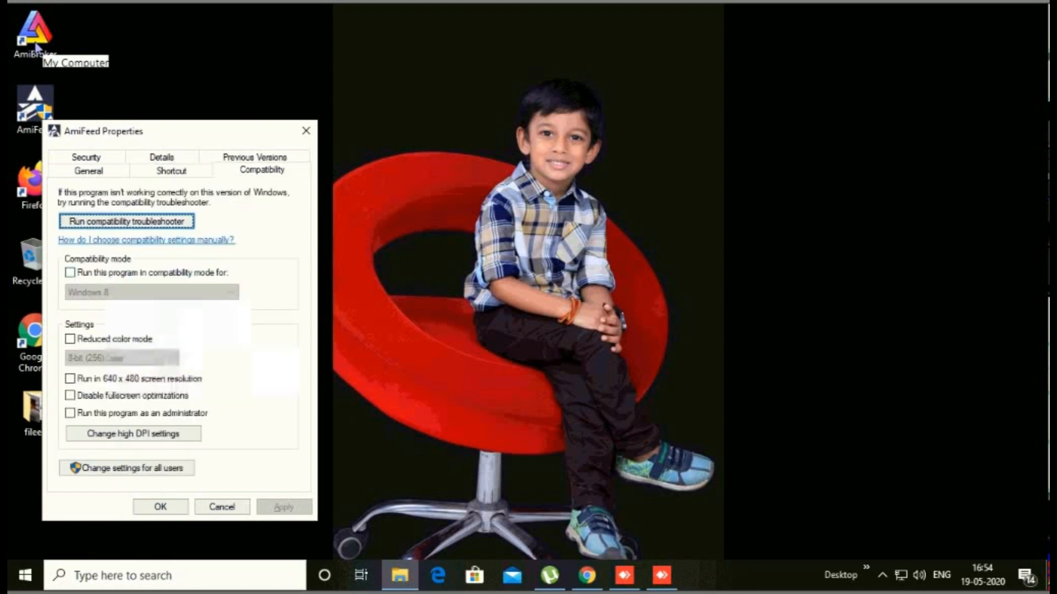
drag(36, 46, 68, 416)
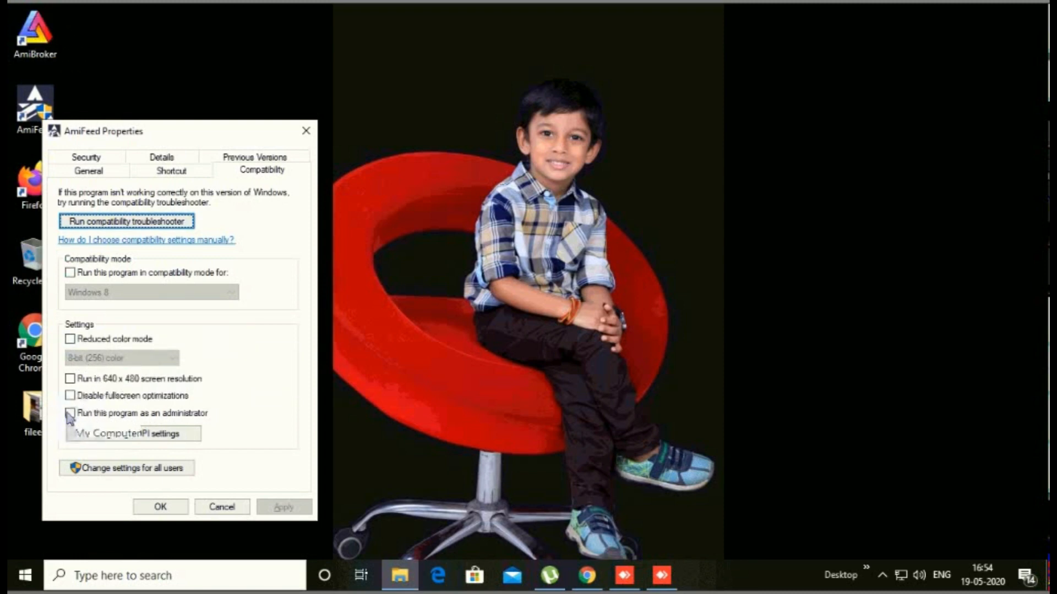
click(69, 414)
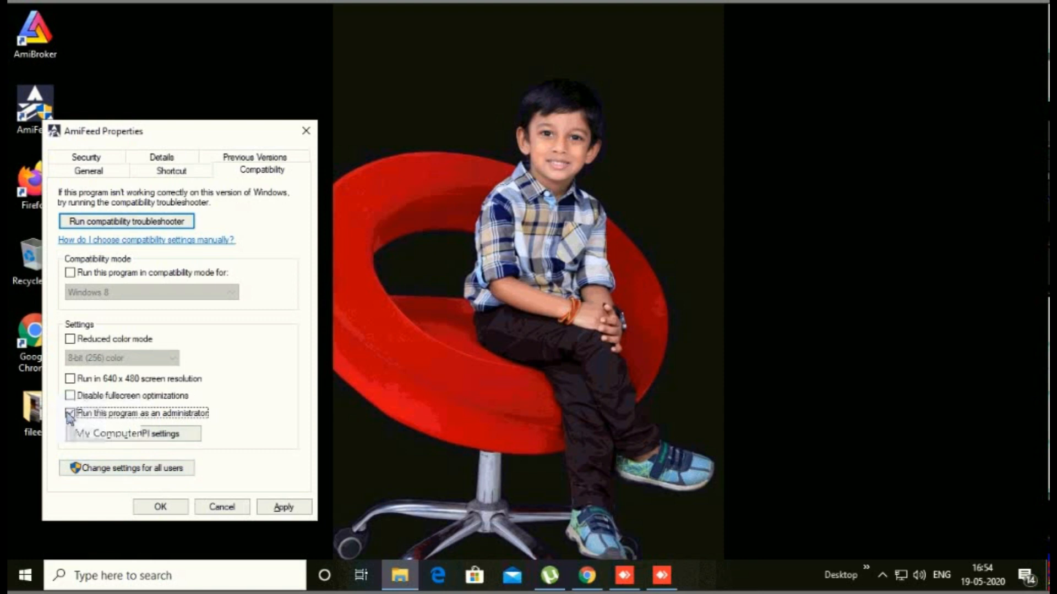
key(alt+a)
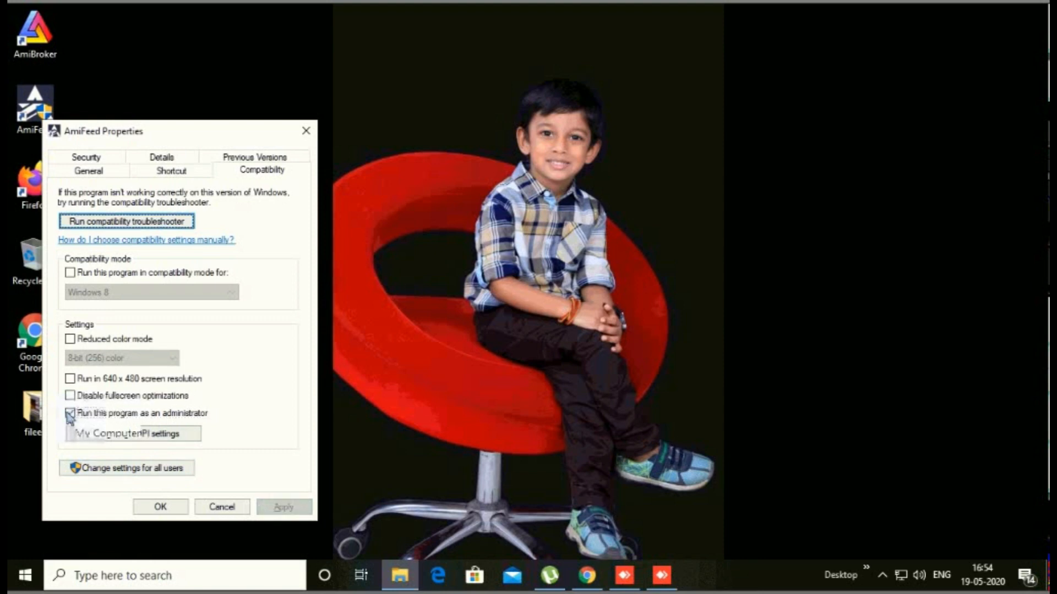
key(Return)
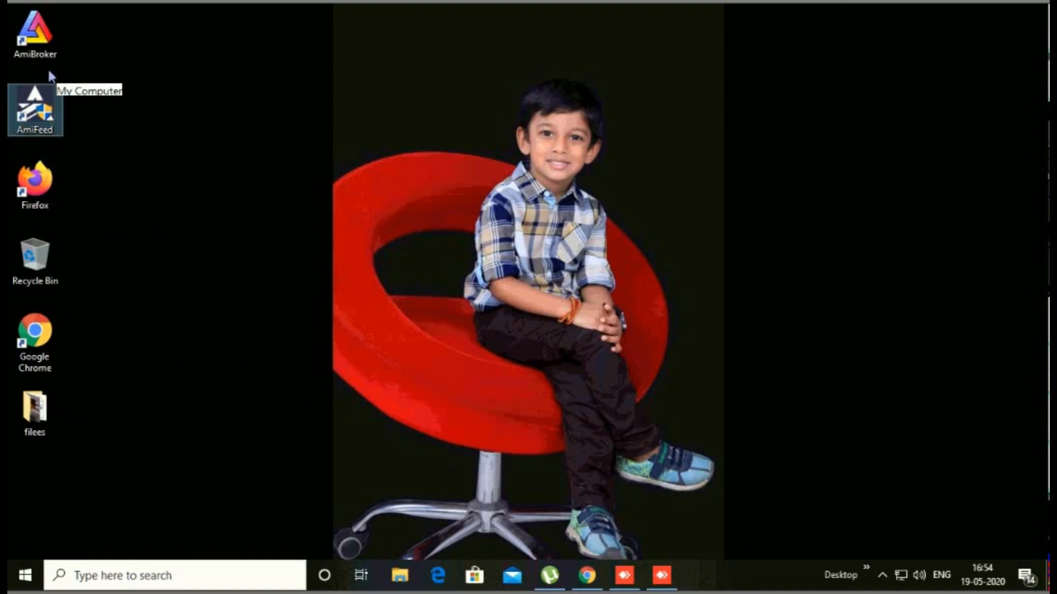
Step: Set the AmiBroker desktop shortcut to run as an administrator in its compatibility properties and confirm
click(49, 52)
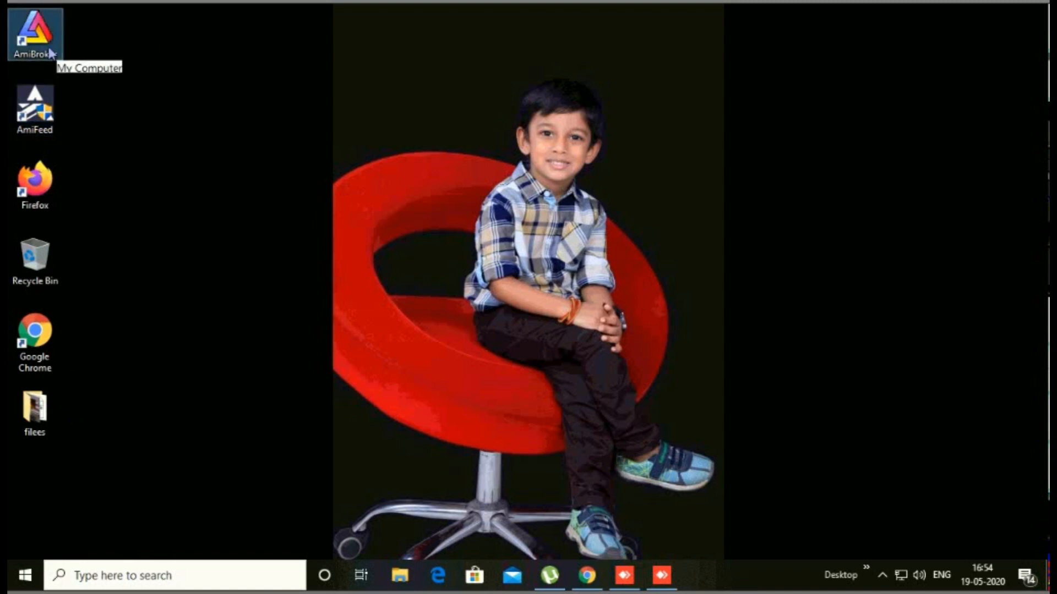
right_click(41, 32)
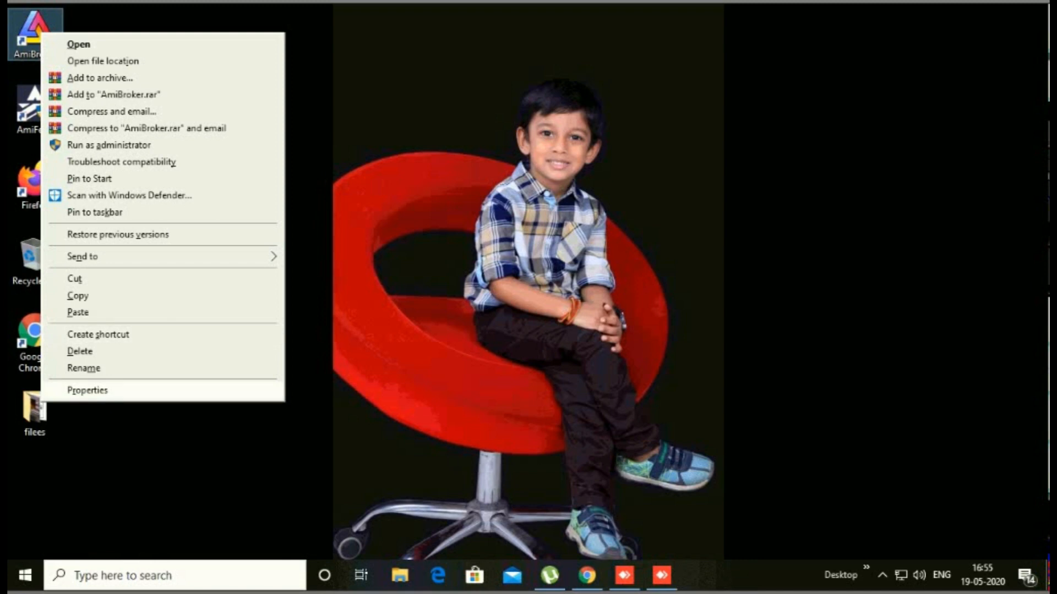
key(r)
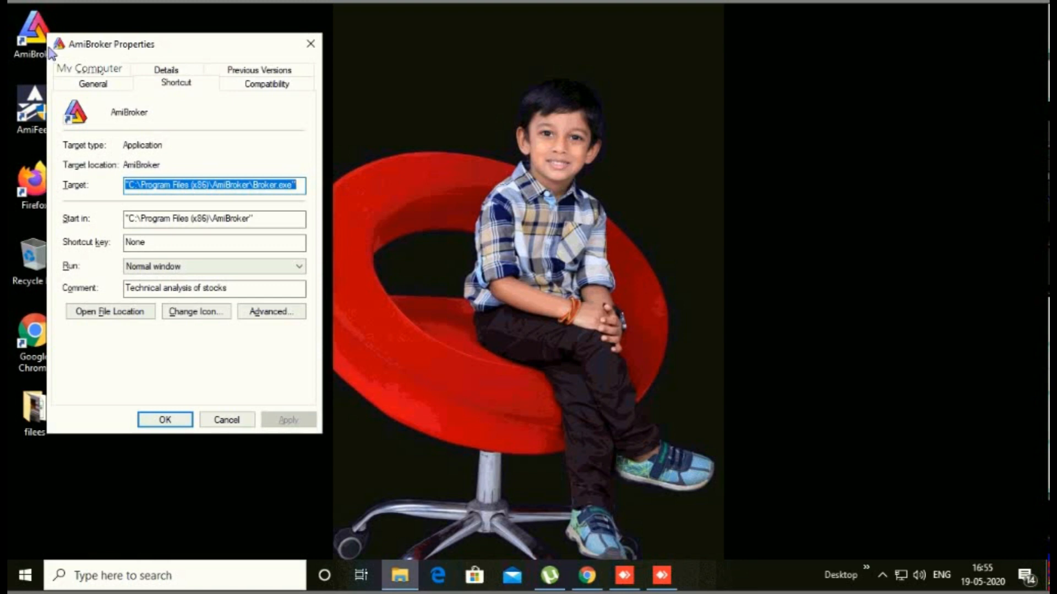
drag(51, 52, 55, 53)
key(ctrl+Tab)
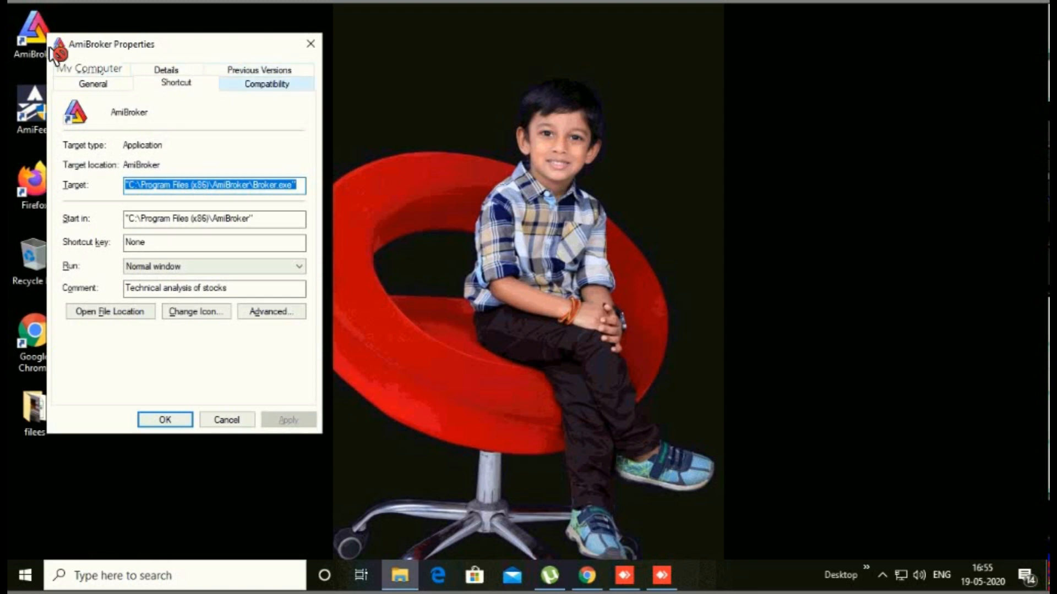
key(alt+a)
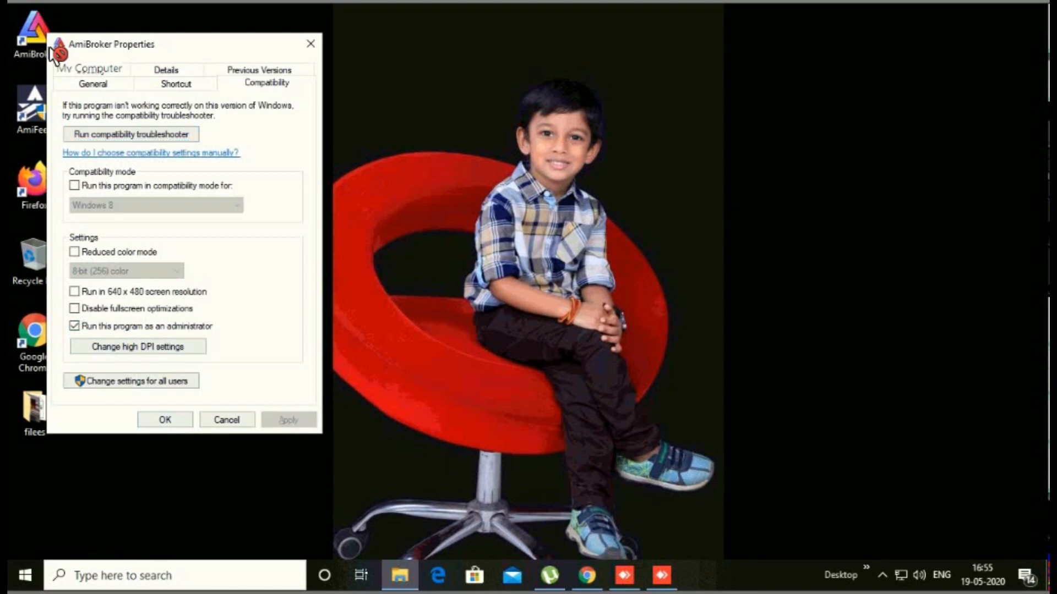
key(Return)
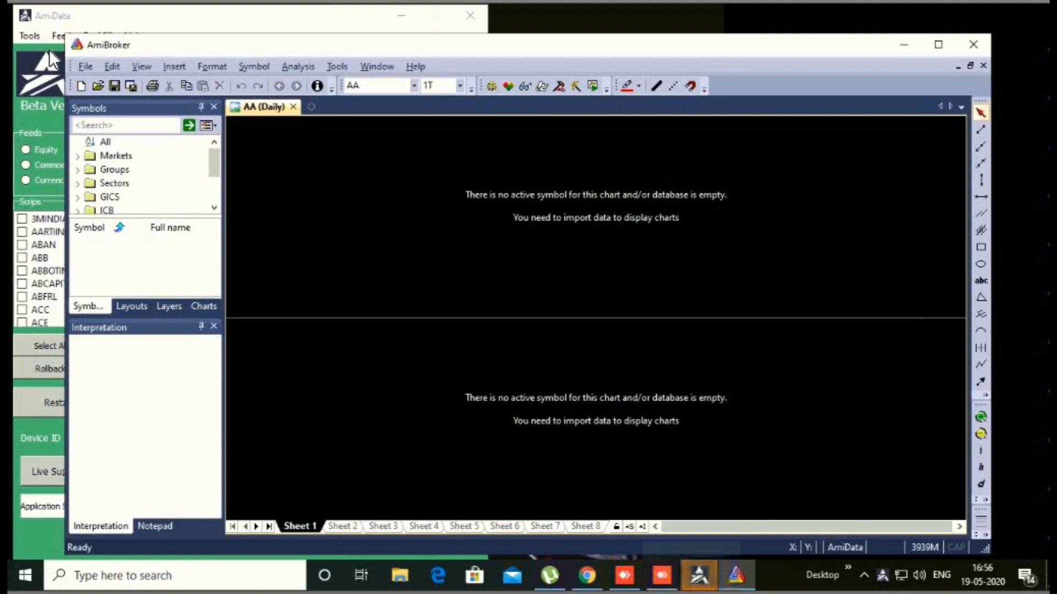
Step: Open the database settings of the AmiData database in AmiBroker
drag(86, 67, 90, 71)
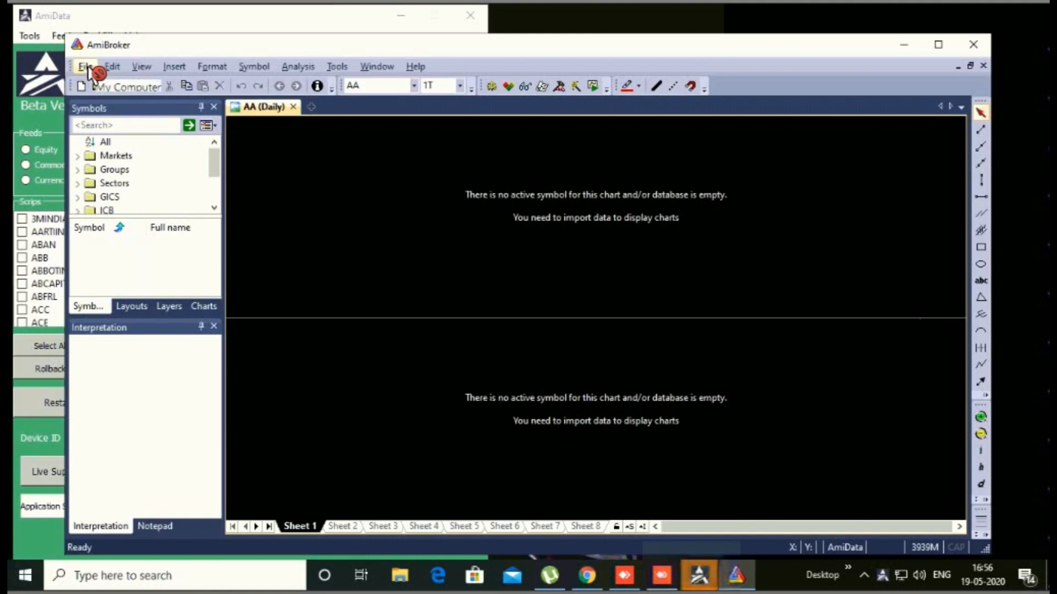
click(87, 65)
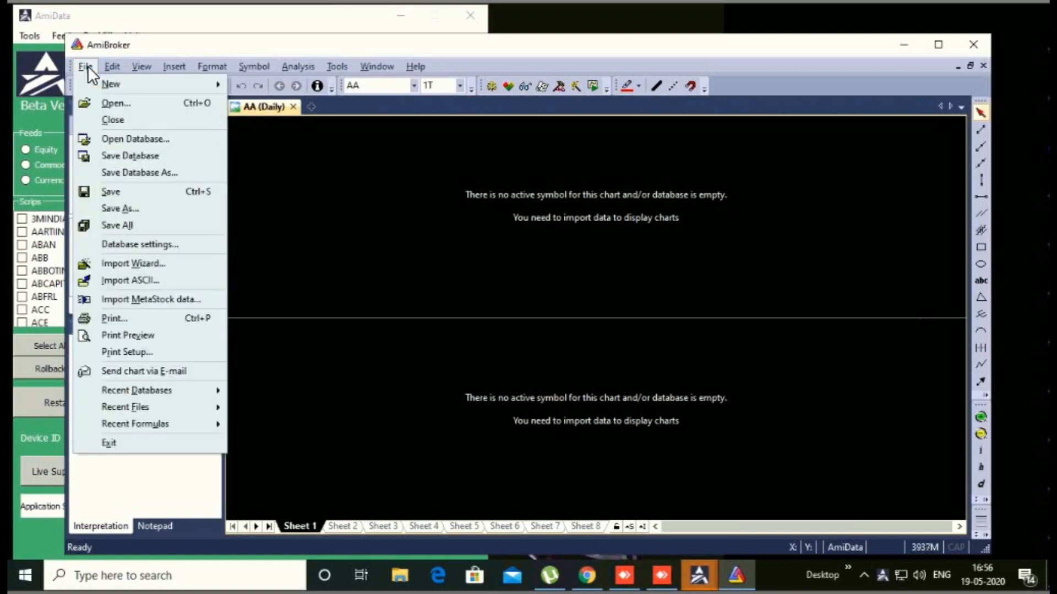
key(Down)
key(Down)
key(Down)
key(Down)
key(Down)
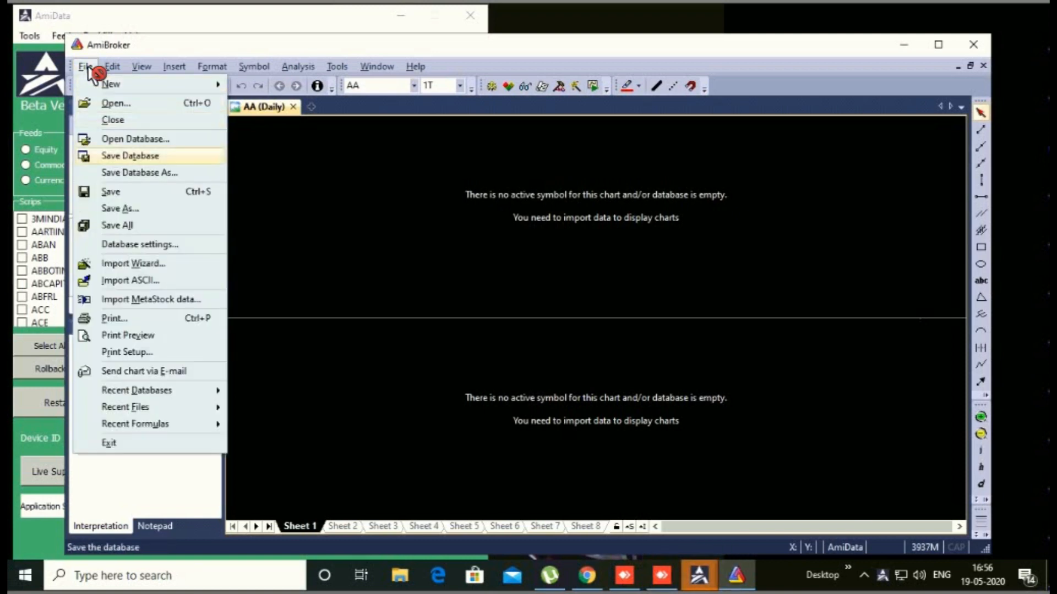
key(Down)
key(Down)
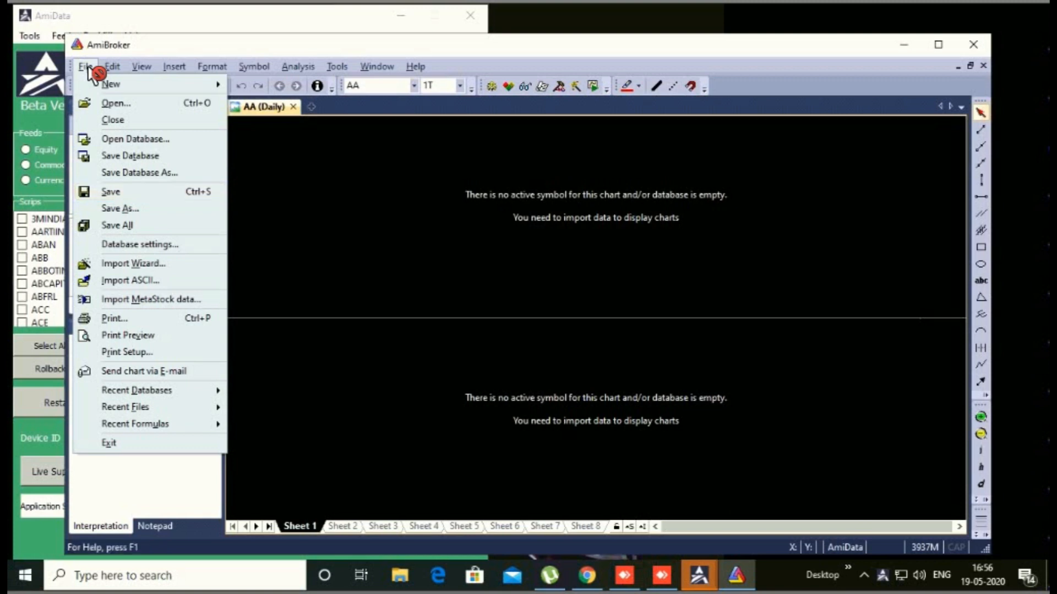
key(Up)
key(Down)
key(Down)
key(Down)
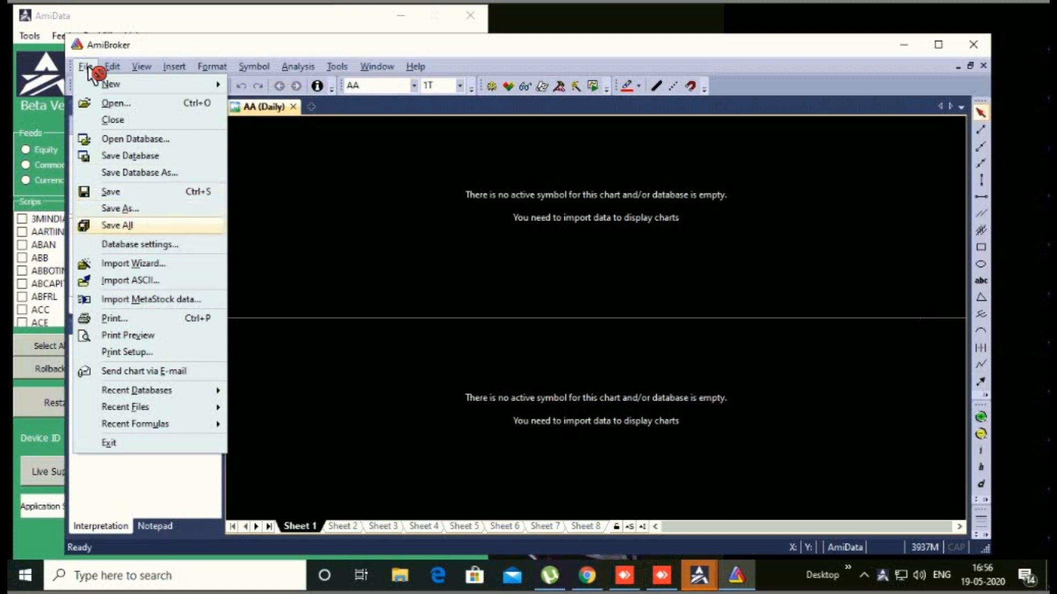
key(Return)
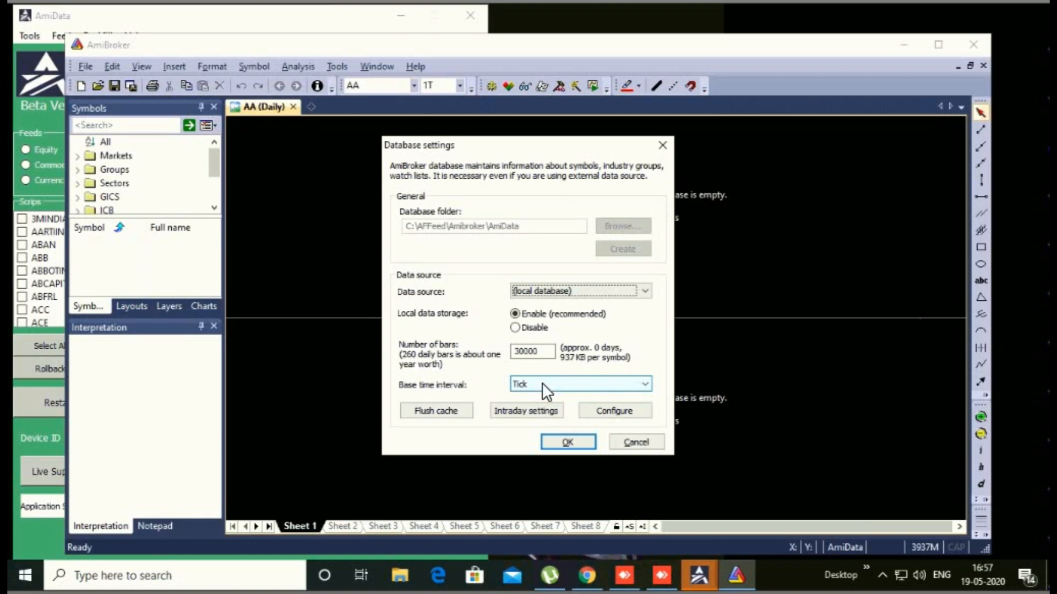
Step: Set the database's base time interval to 1 Minute and confirm the database settings
click(541, 384)
key(Home)
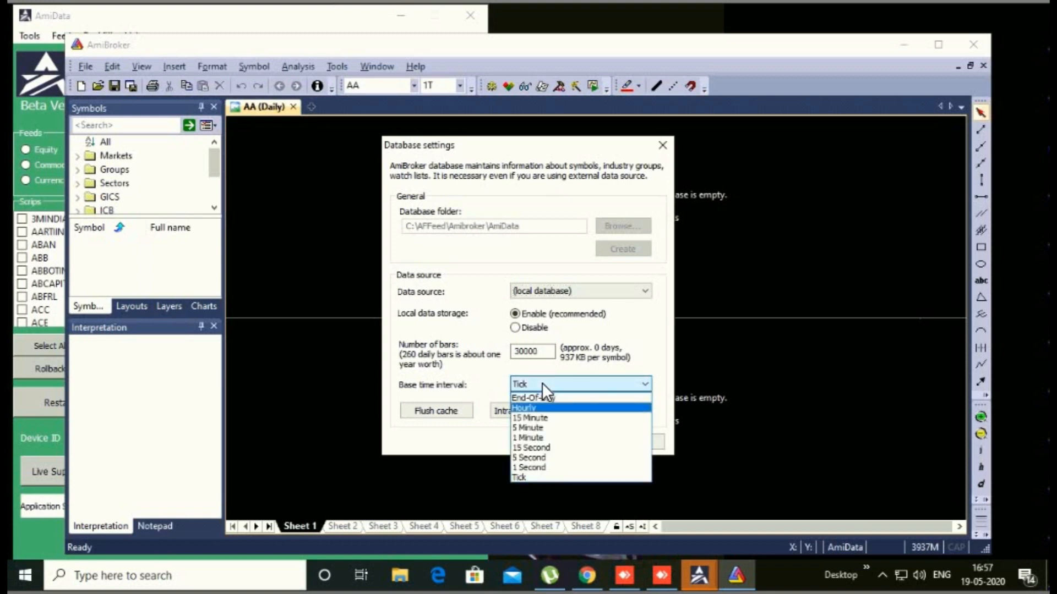
key(Down)
key(Down)
key(Down)
key(Down)
key(Return)
click(543, 385)
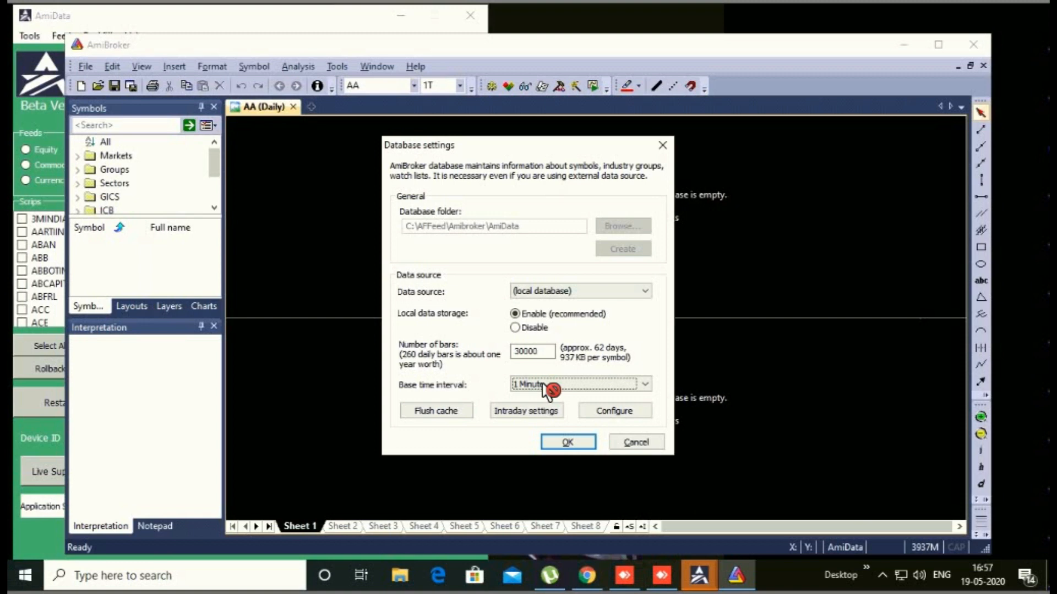
key(Return)
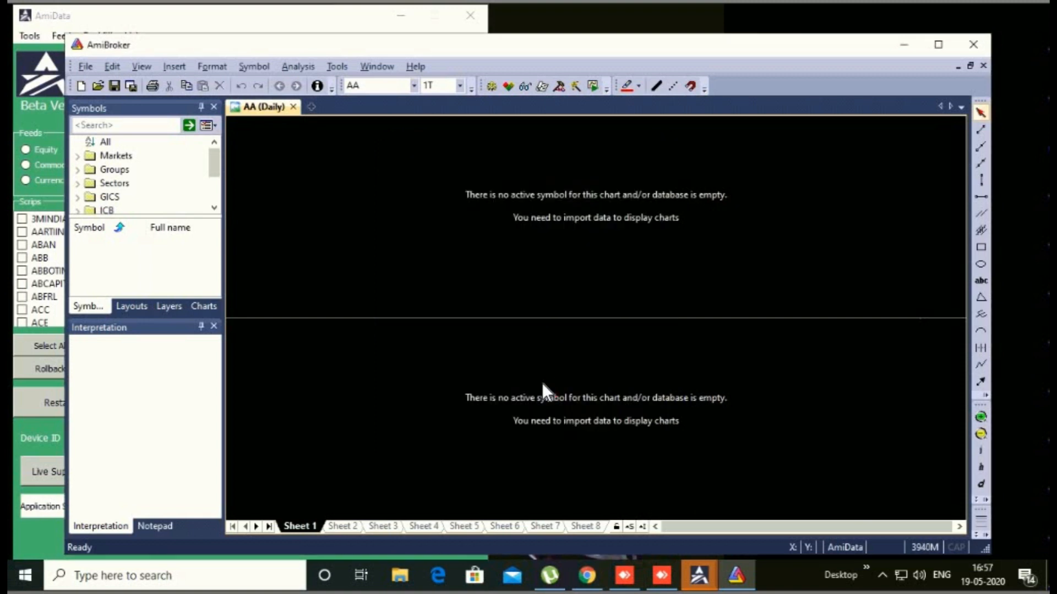
Step: Switch to the AmiData window, dismiss the AmiFeeder welcome message, and create a watchlist named biocon
click(264, 28)
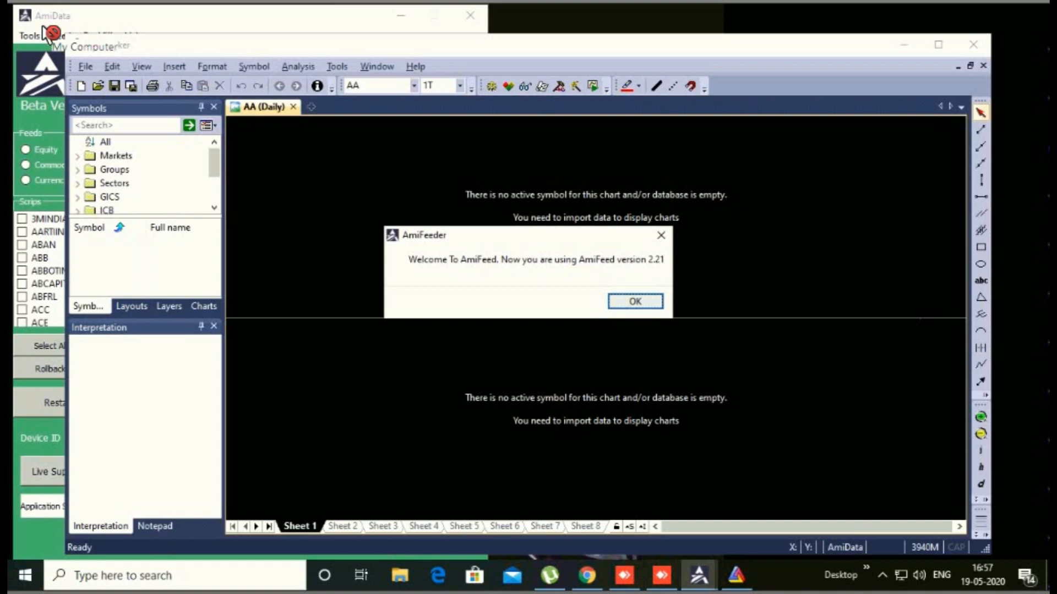
key(Return)
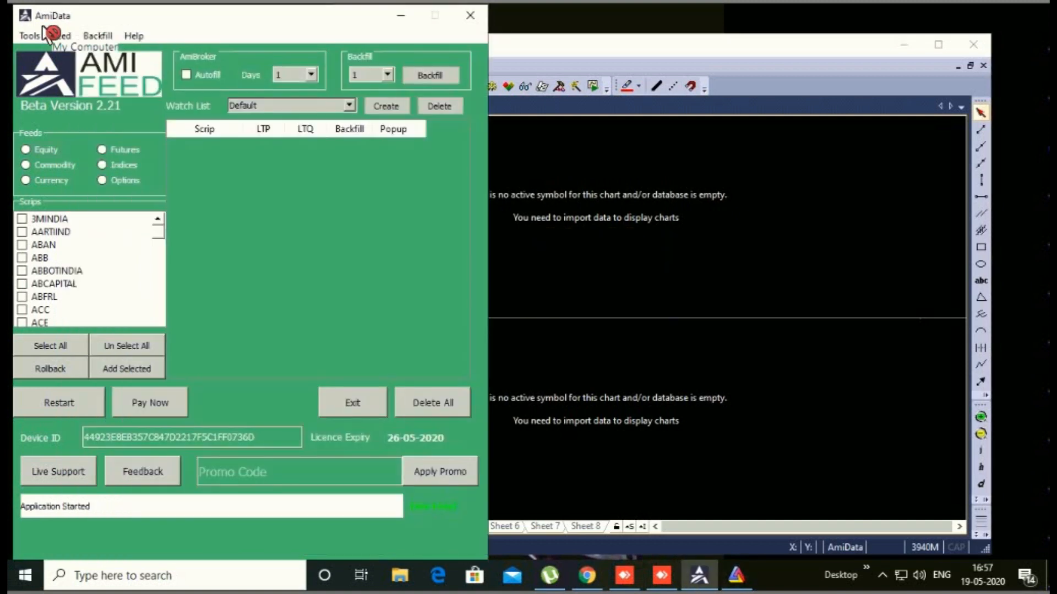
click(348, 106)
drag(363, 108, 384, 114)
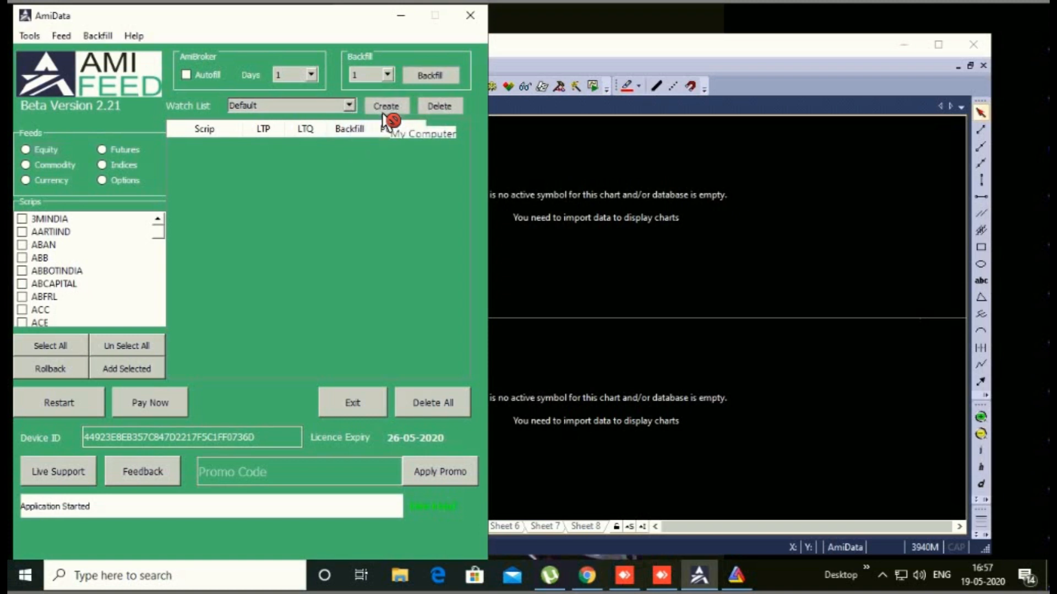
click(383, 113)
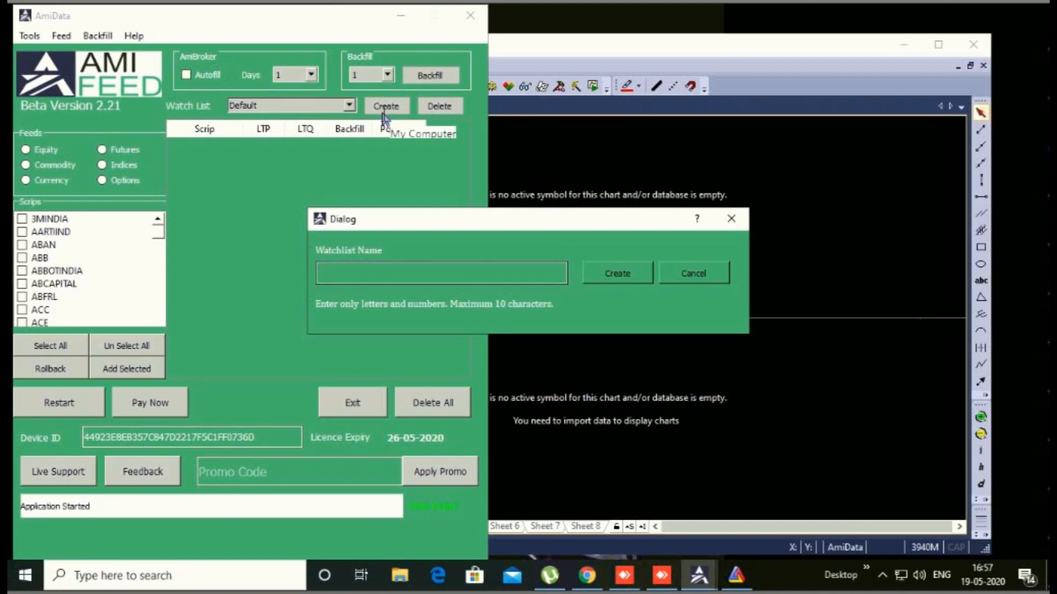
text(biocon)
key(Return)
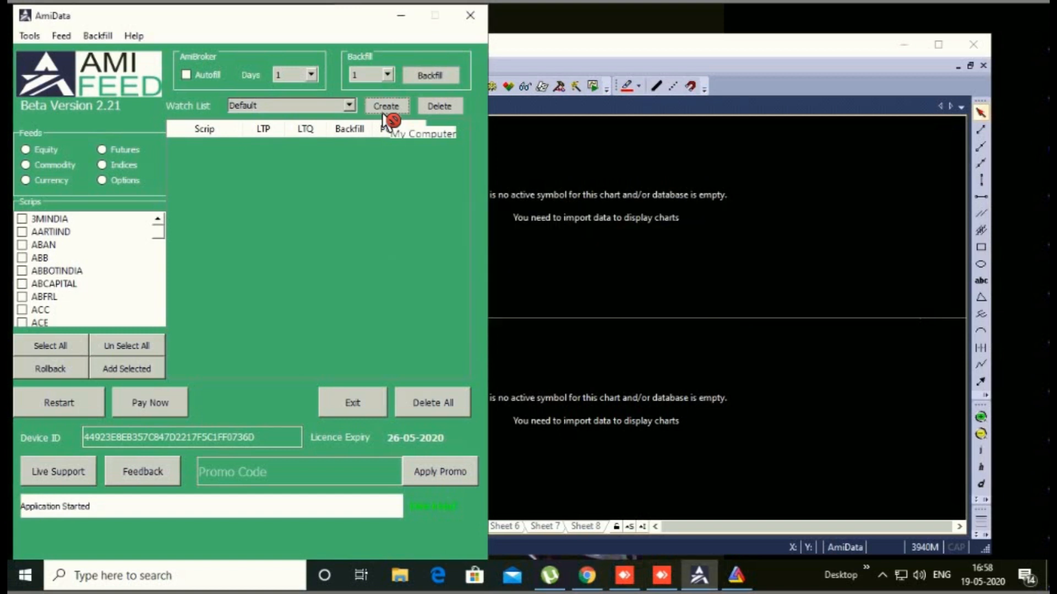
Step: Make biocon the active watchlist
click(349, 104)
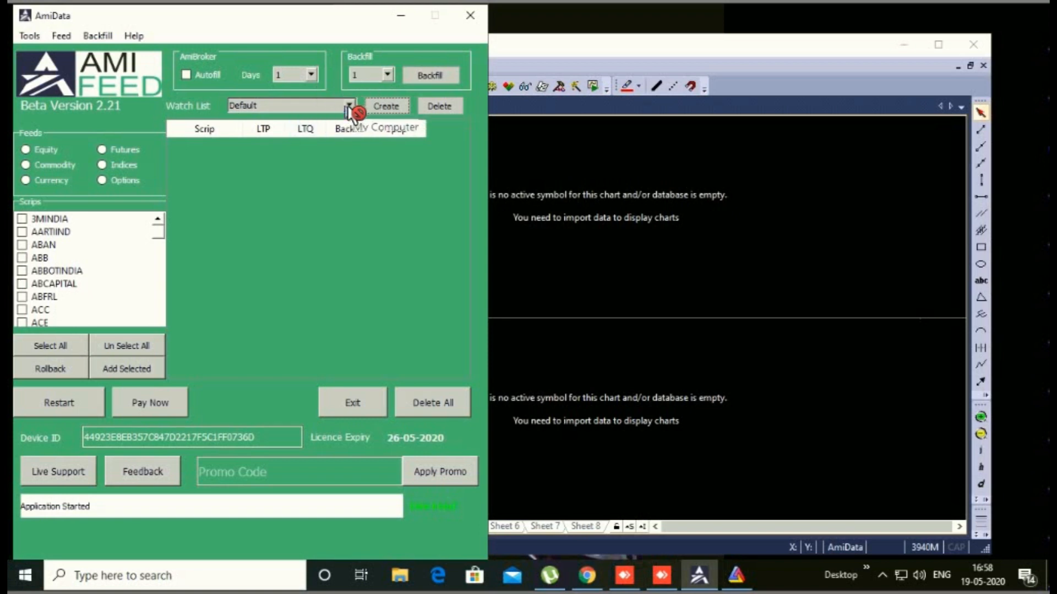
click(349, 106)
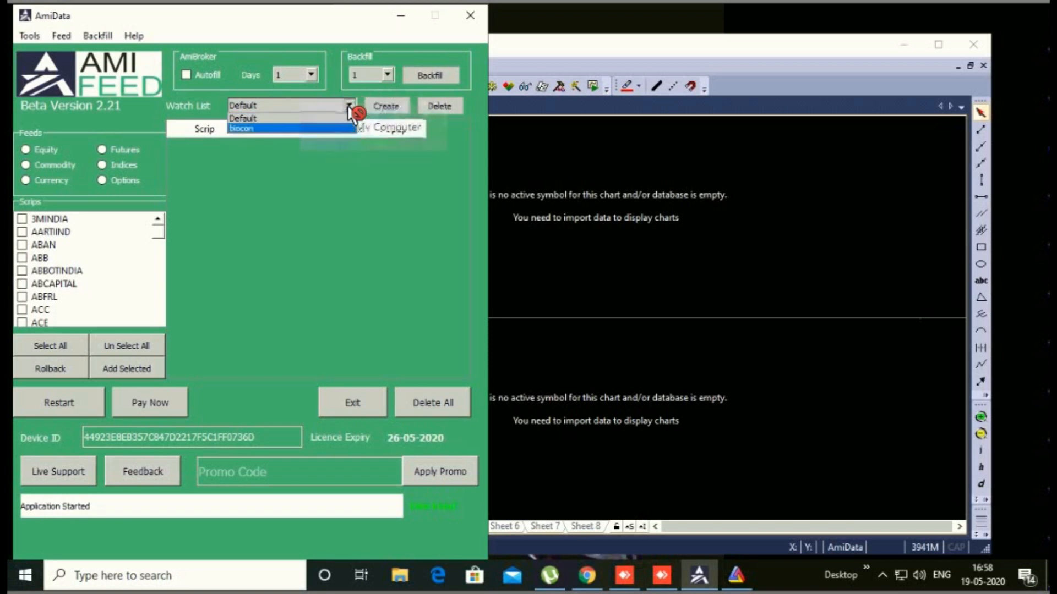
key(Return)
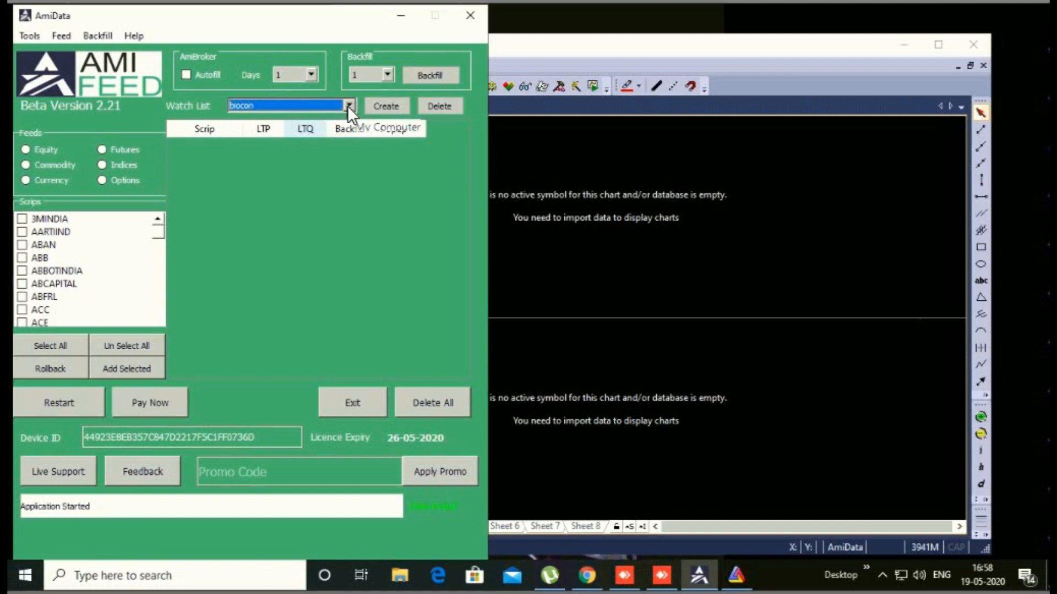
Step: Choose the Equity feed and add the BIOCON scrip to the biocon watchlist
click(27, 151)
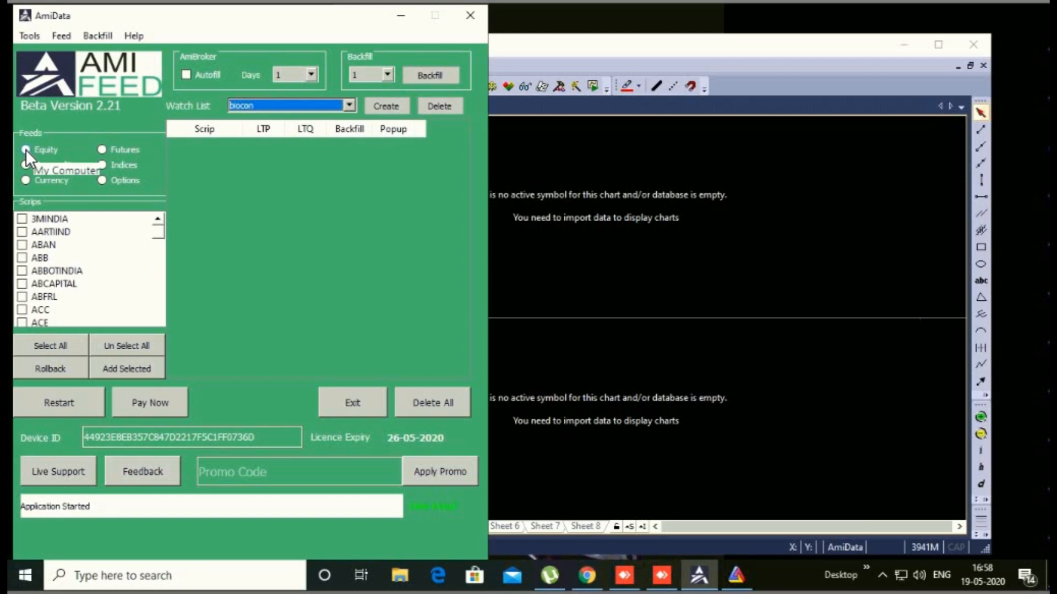
click(25, 150)
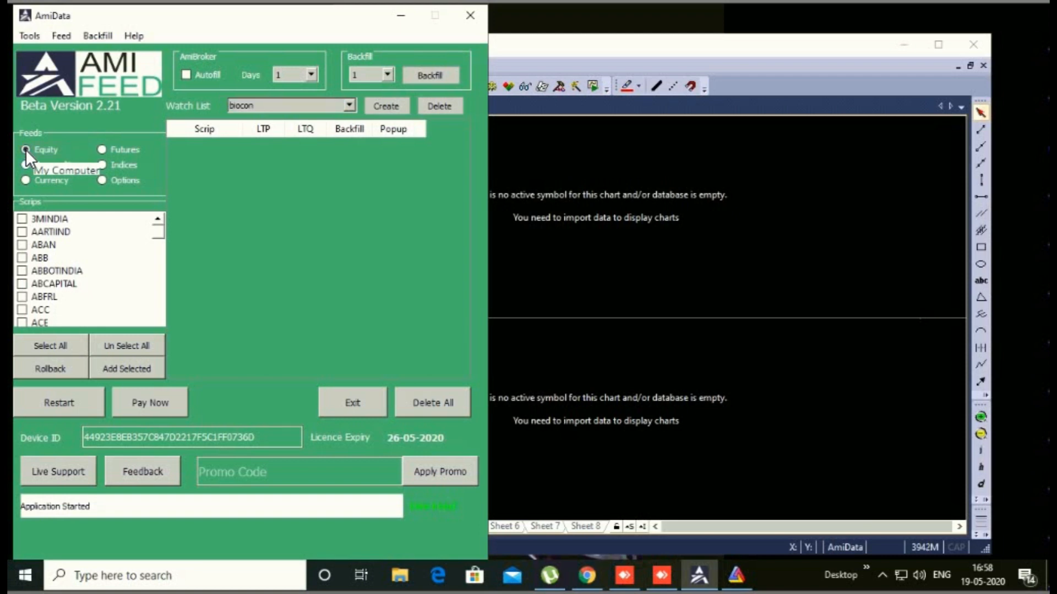
click(26, 151)
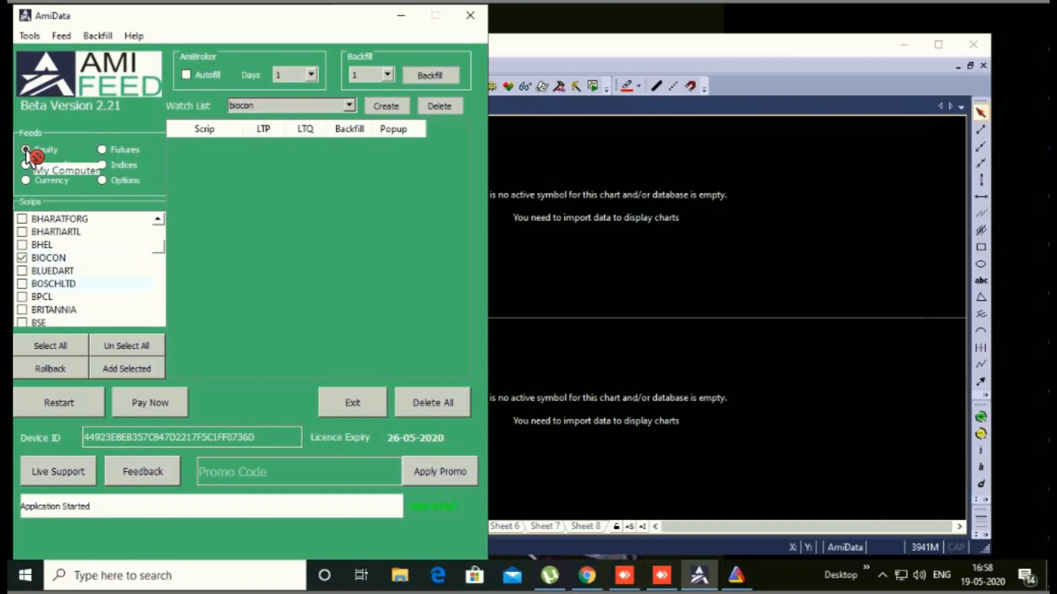
click(138, 368)
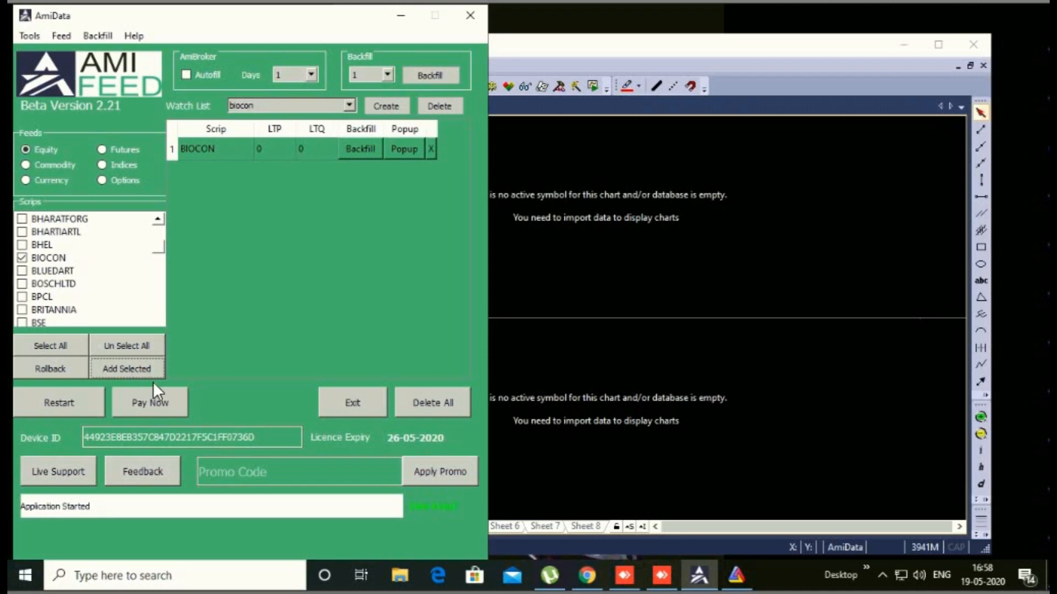
Step: Tick the BPCL scrip and add it to the biocon watchlist
click(24, 298)
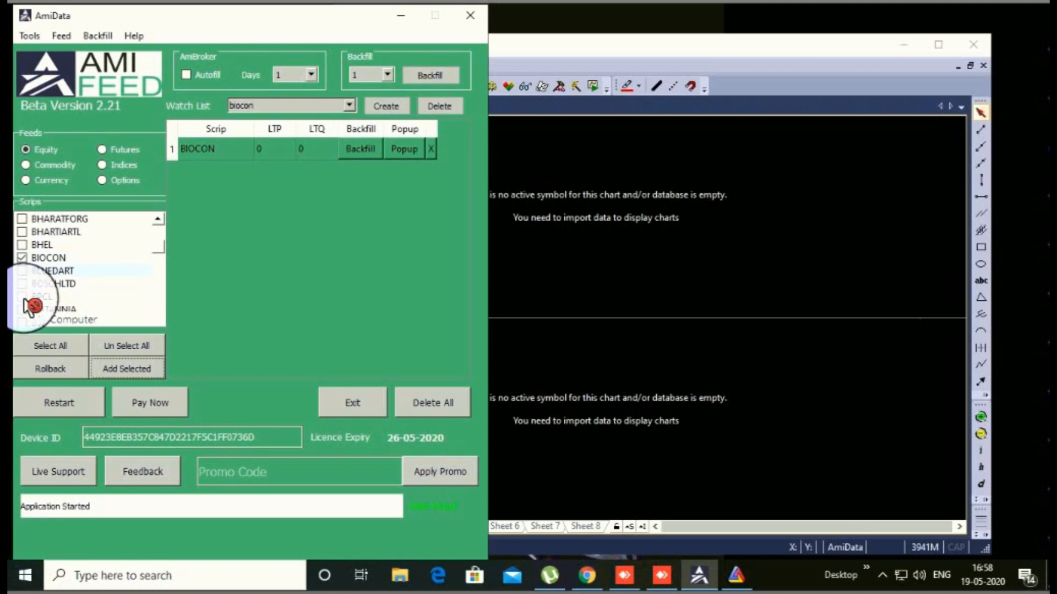
click(24, 299)
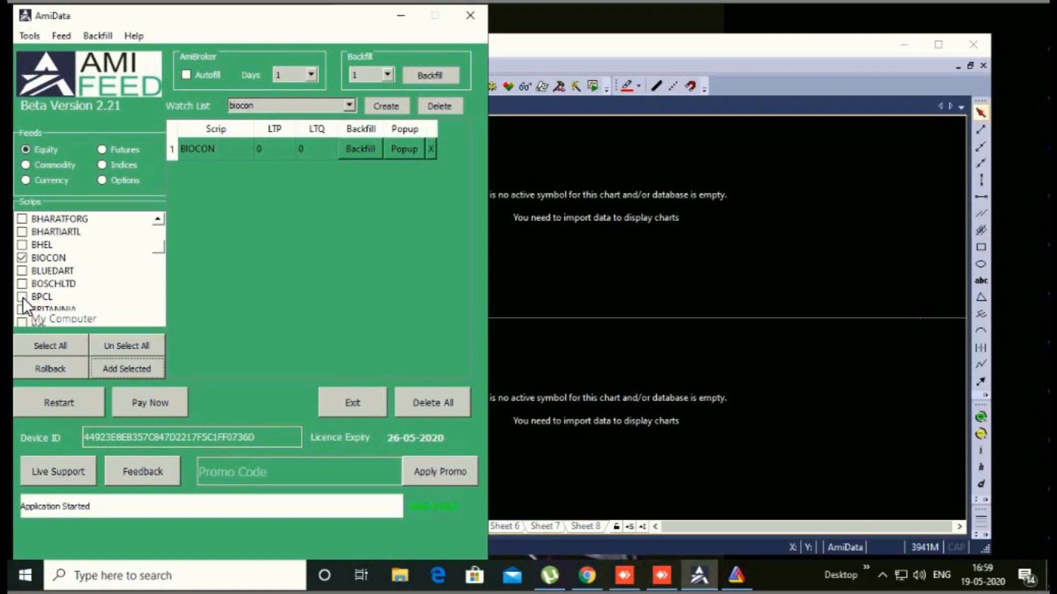
click(22, 297)
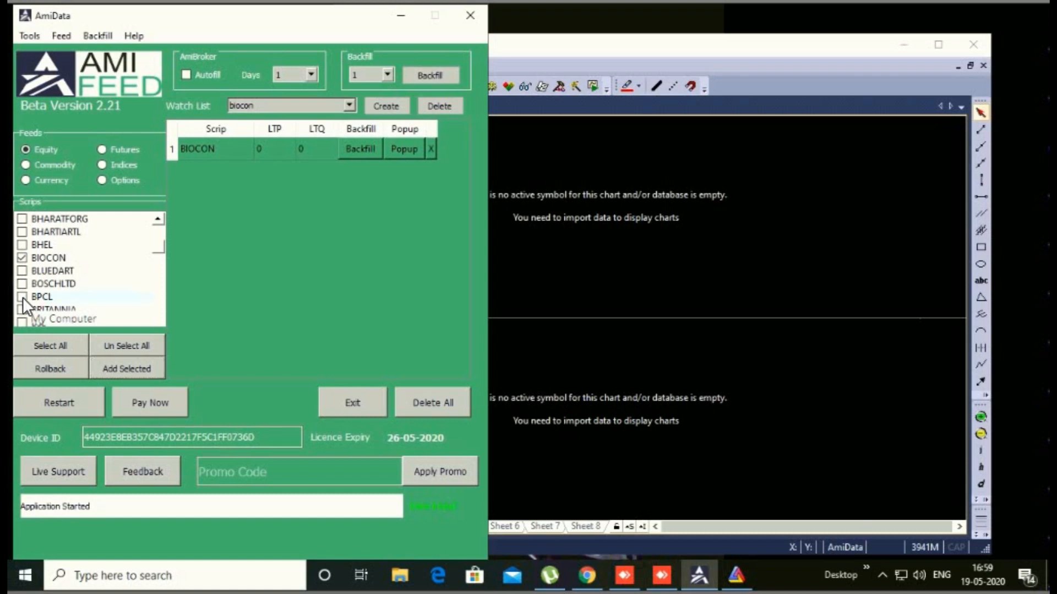
click(120, 365)
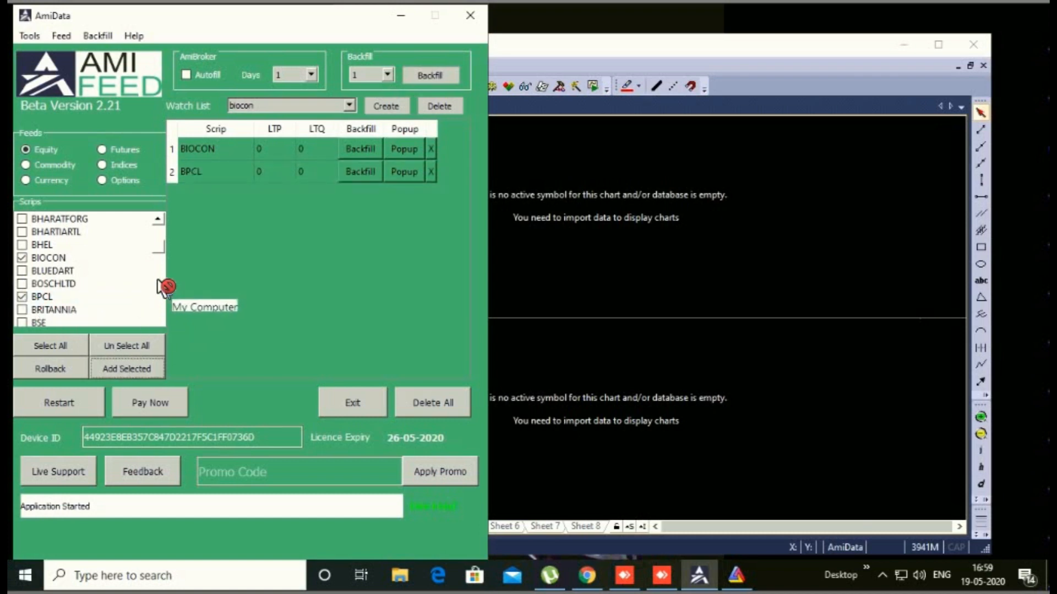
Step: Tick the BRITANNIA, BHARATFORG and BHARTIARTL scrips in the equity scrip list
click(23, 310)
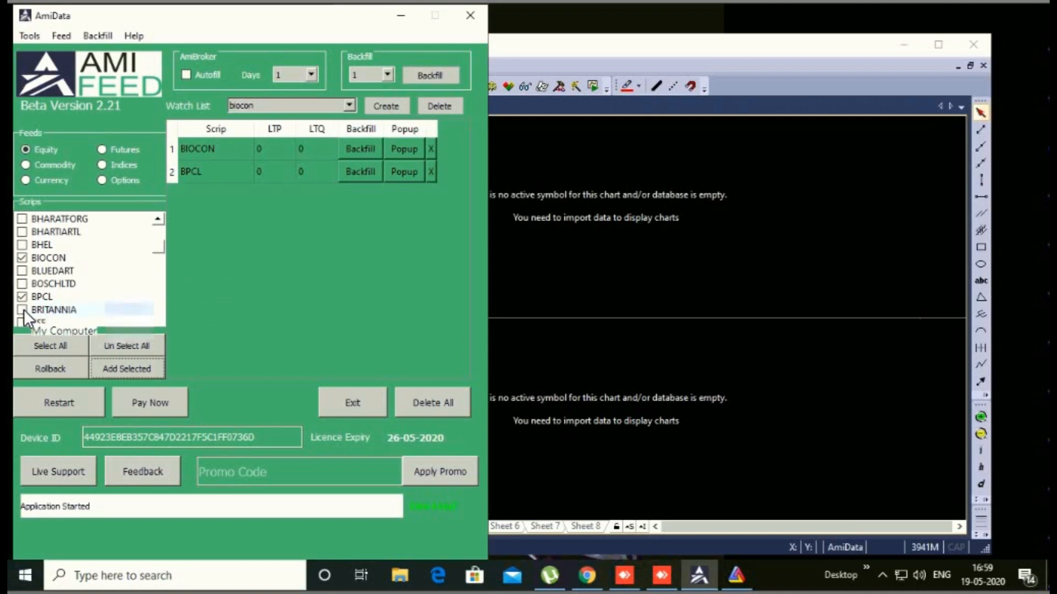
click(23, 310)
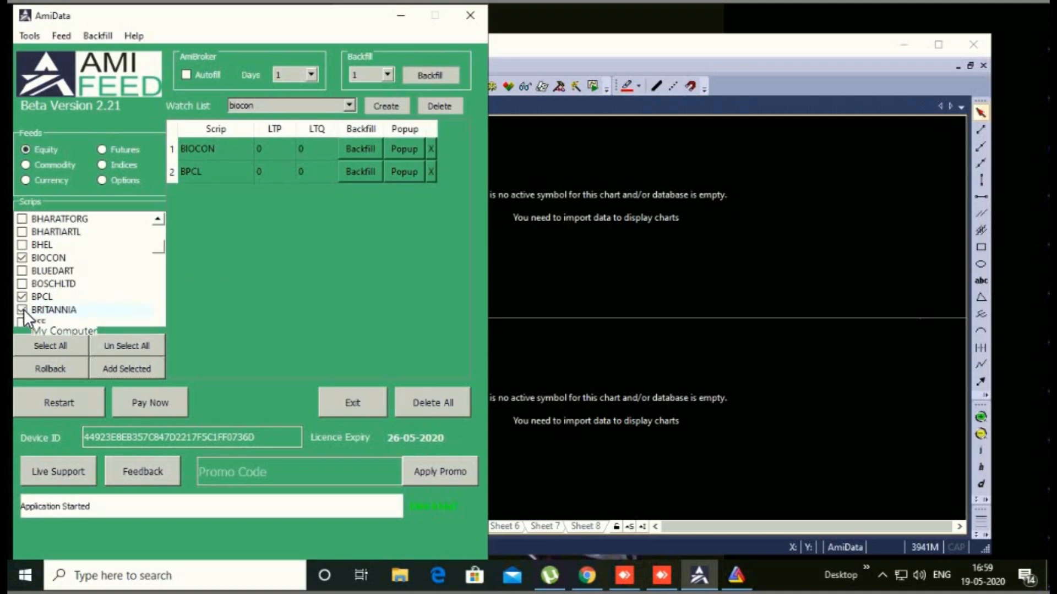
click(24, 219)
click(25, 220)
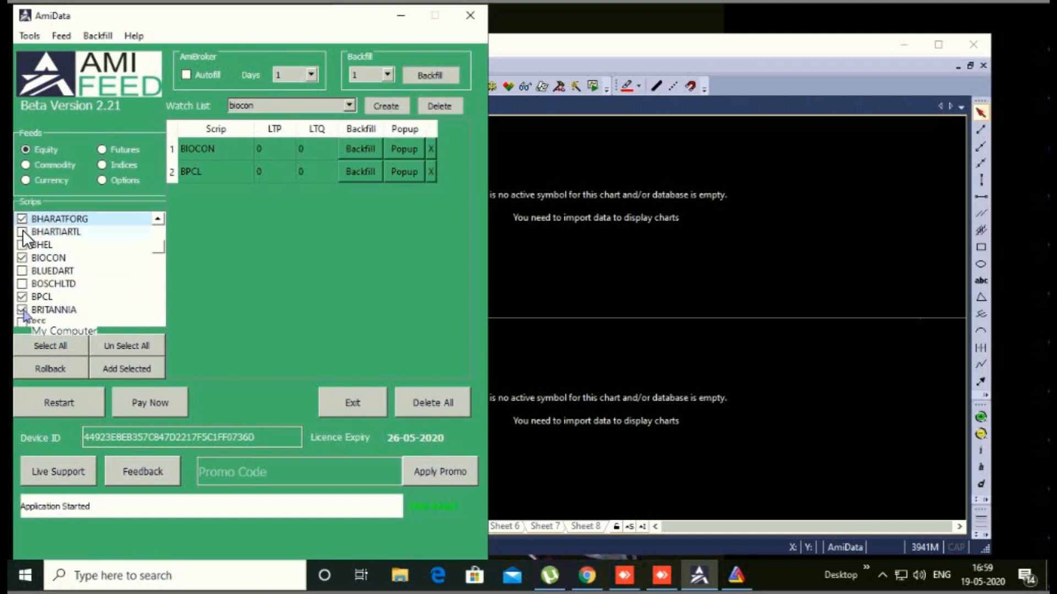
click(22, 230)
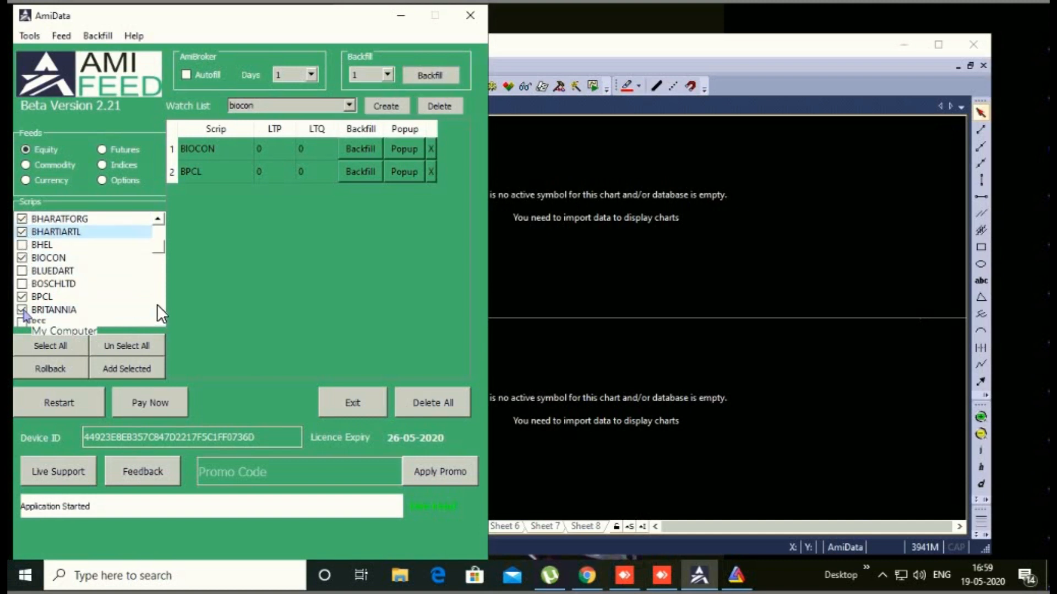
Step: Tick the CEATLTD, CASTROLIND, CANBK, CUMMINSIND and CONCOR scrips further down the equity list
scroll(158, 308, down, 3)
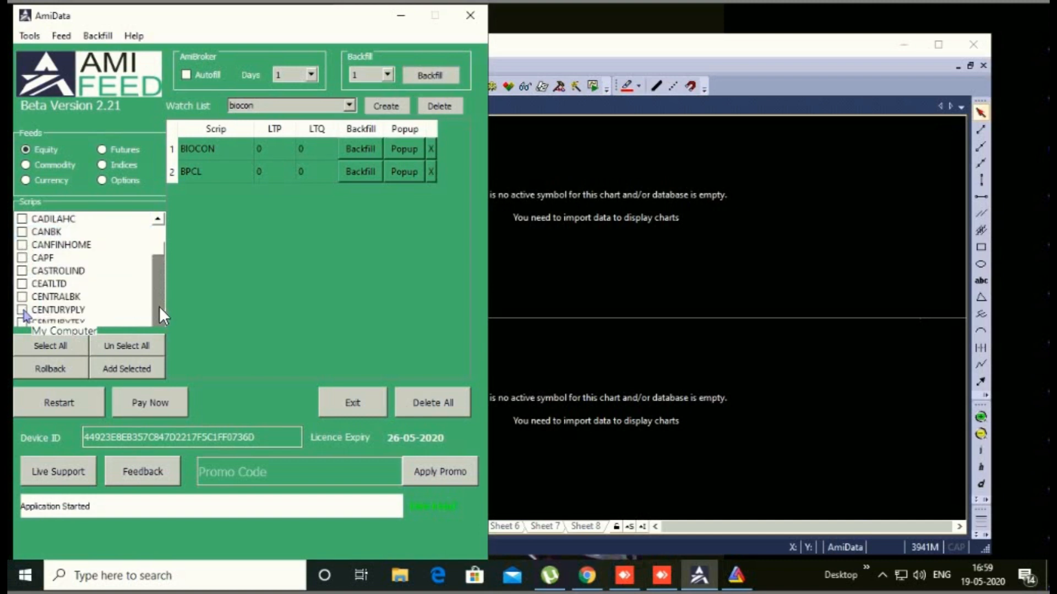
click(22, 283)
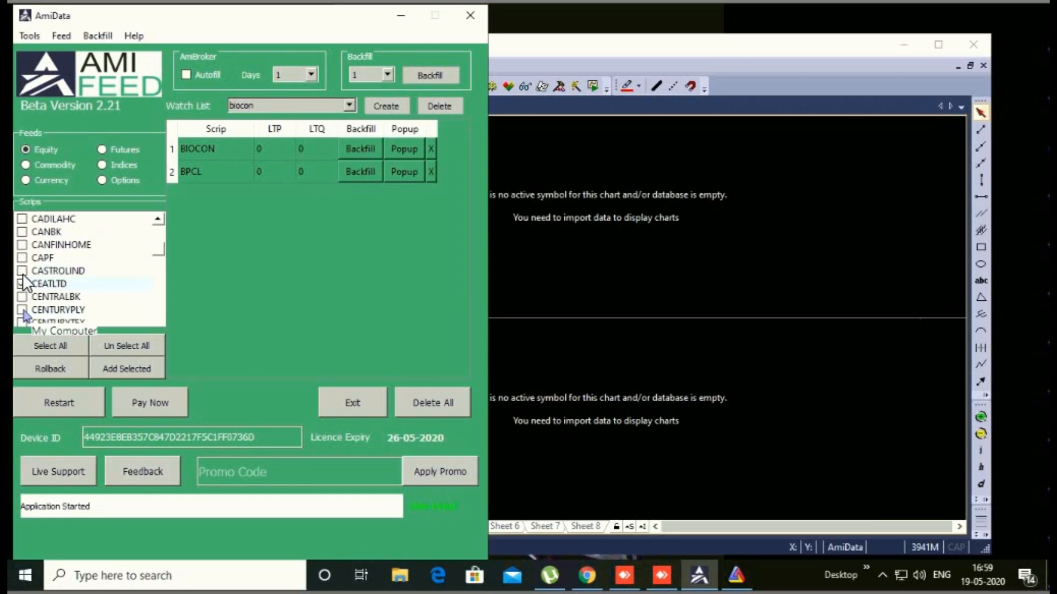
click(23, 231)
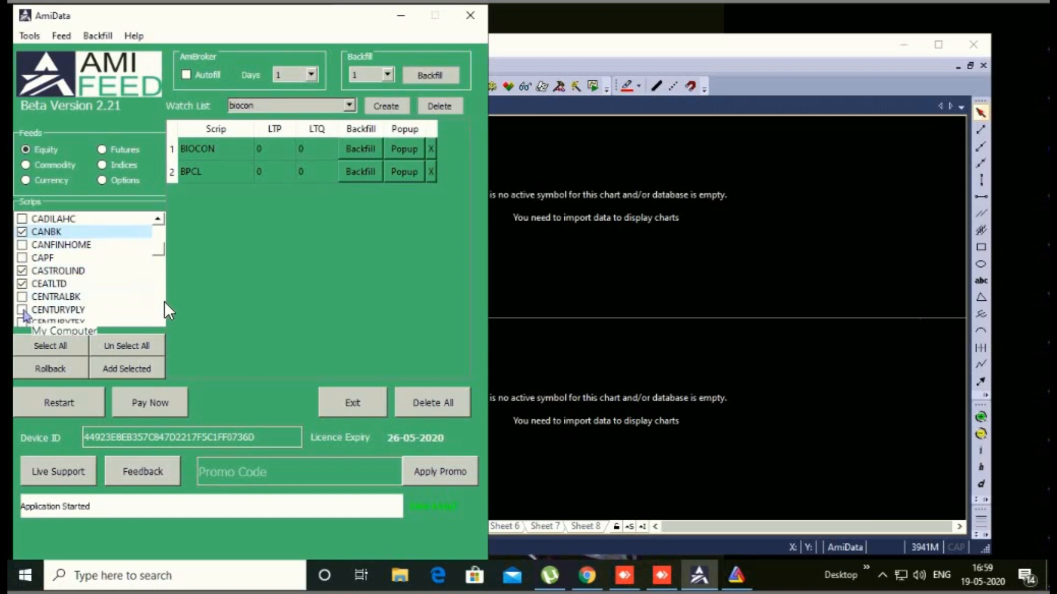
scroll(164, 301, down, 6)
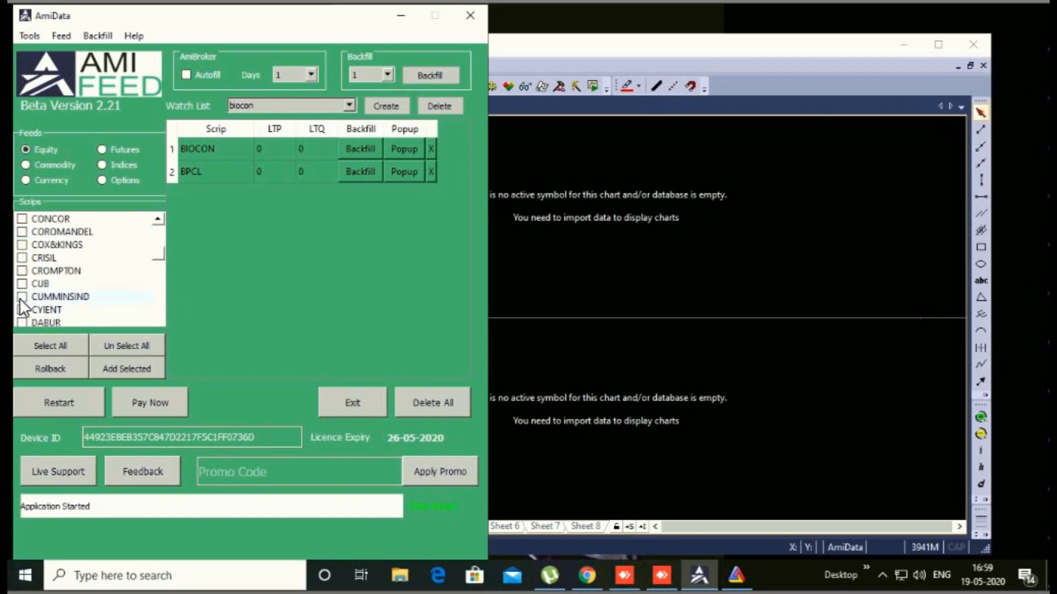
click(22, 296)
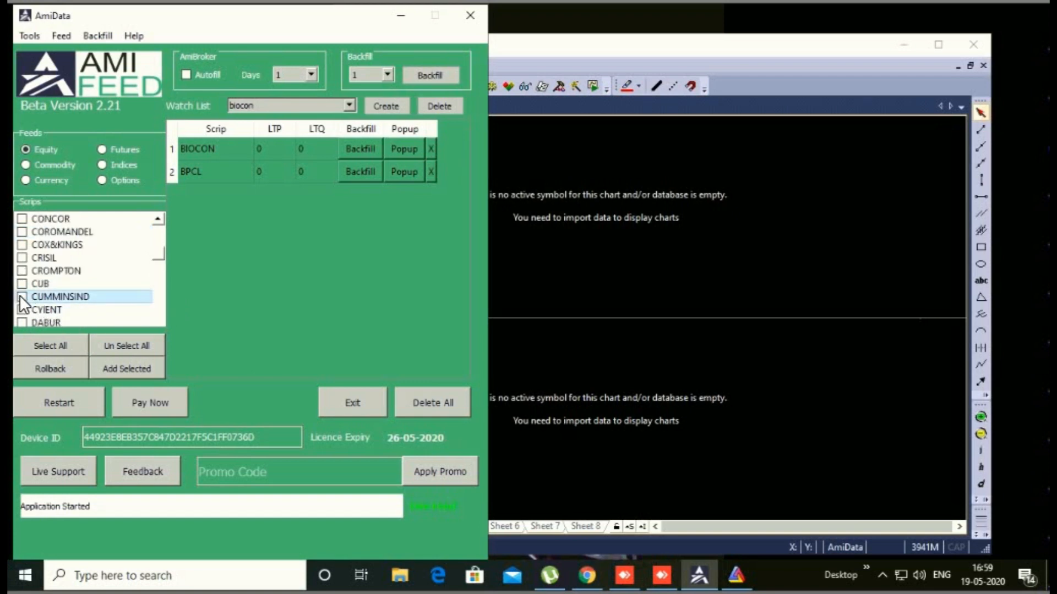
click(22, 219)
Step: Tick the DIVISLAB and DRREDDY scrips and add all ticked scrips to the biocon watchlist
scroll(101, 318, down, 3)
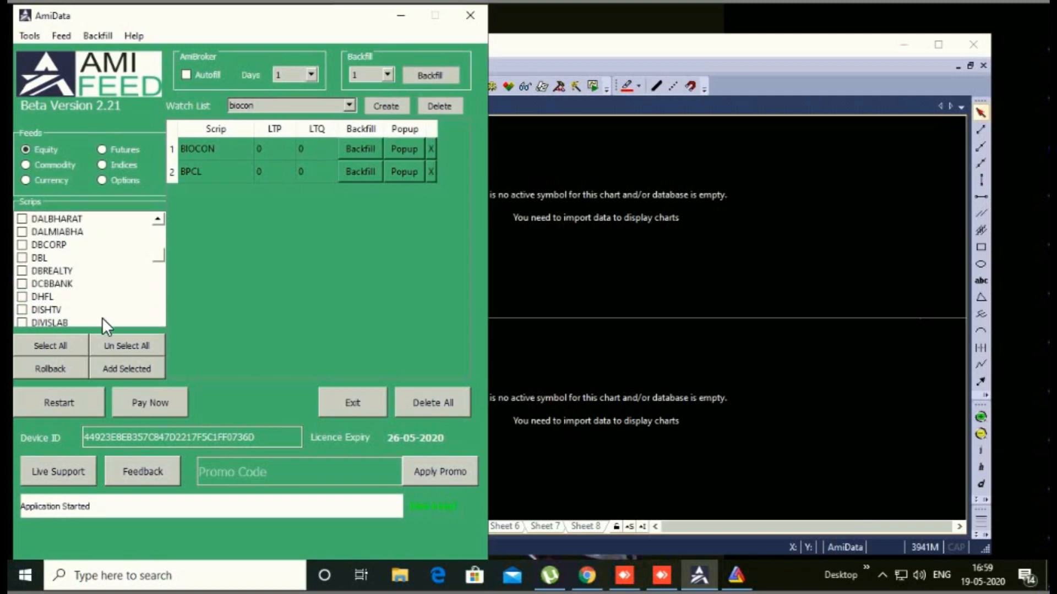
click(22, 323)
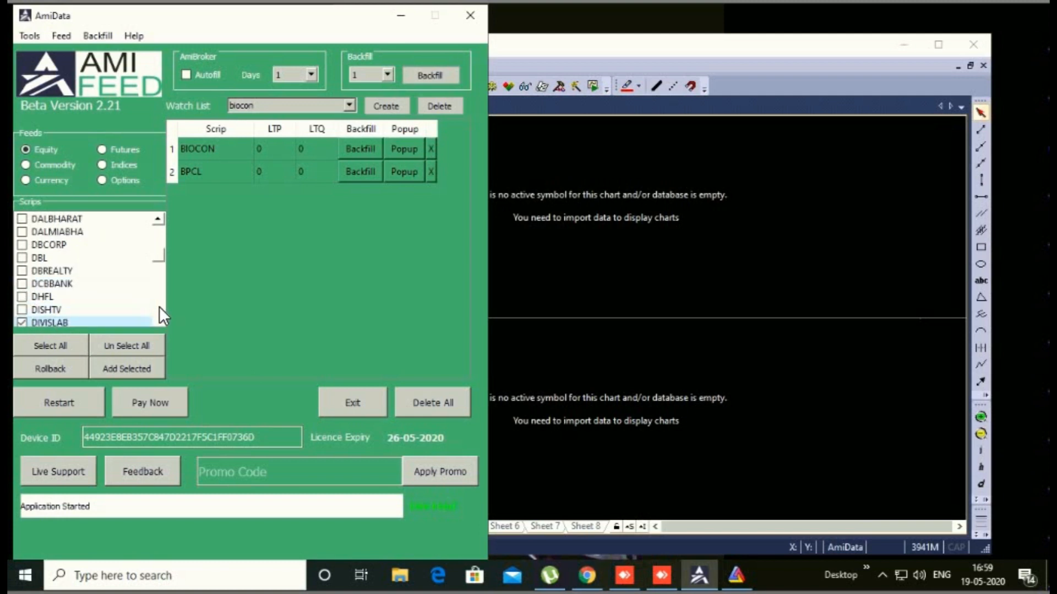
scroll(159, 306, down, 3)
drag(28, 259, 29, 254)
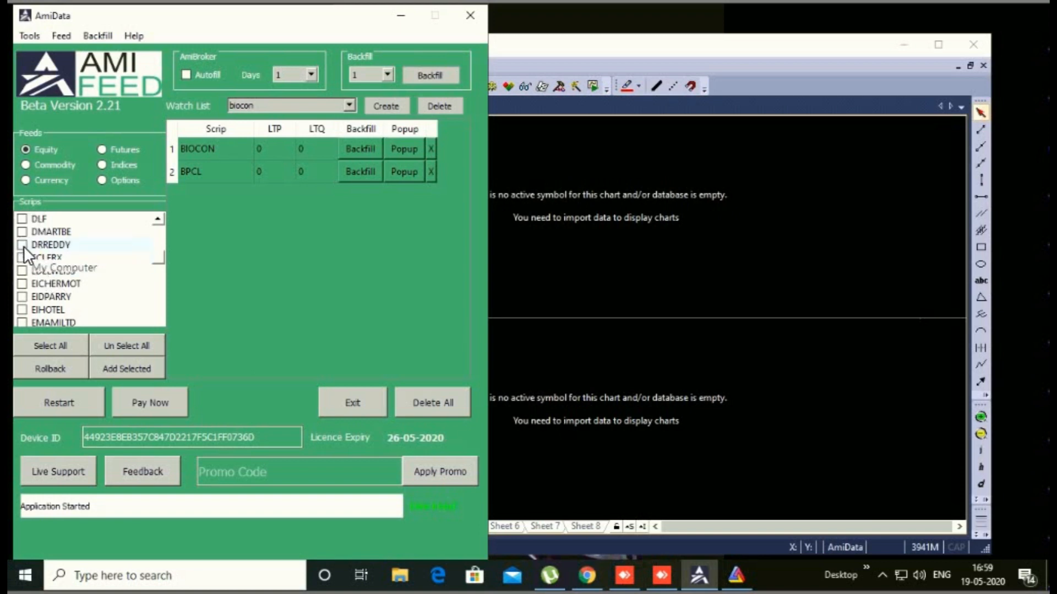
click(139, 368)
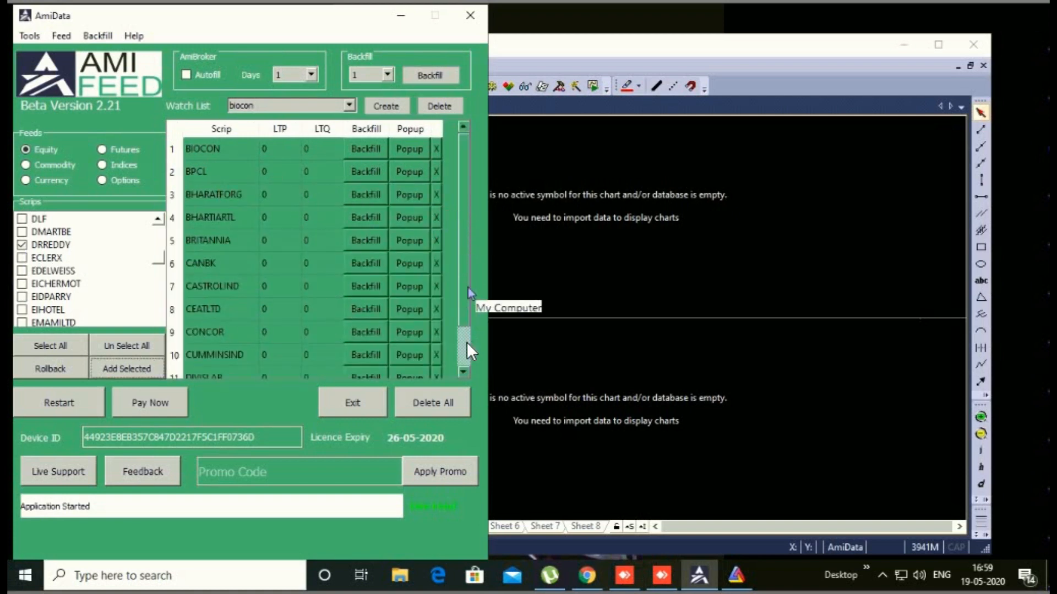
scroll(348, 146, down, 1)
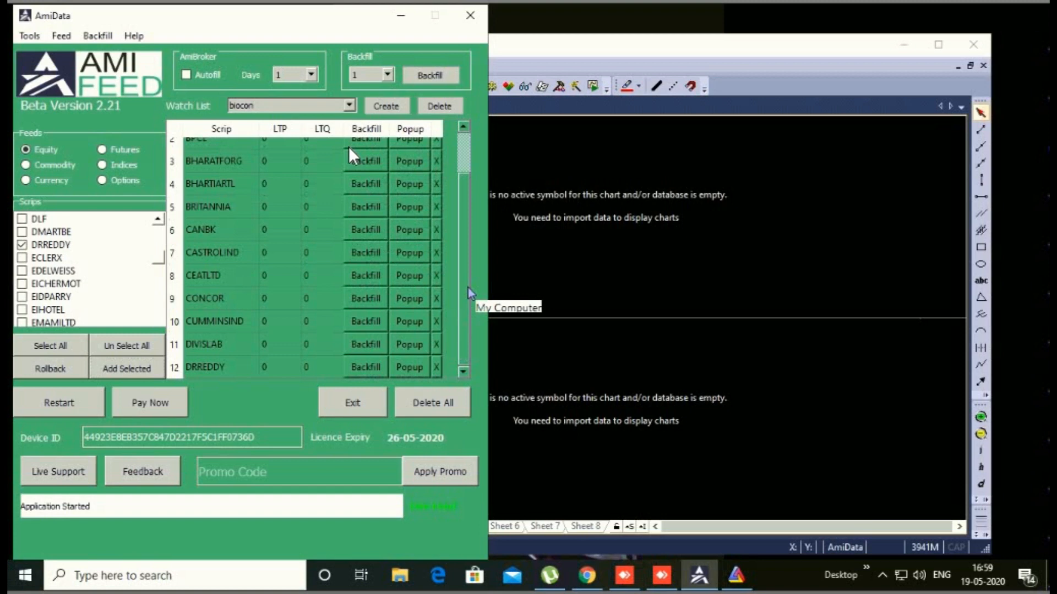
Step: Set the backfill period to 30 and start the backfill for the biocon watchlist
click(349, 106)
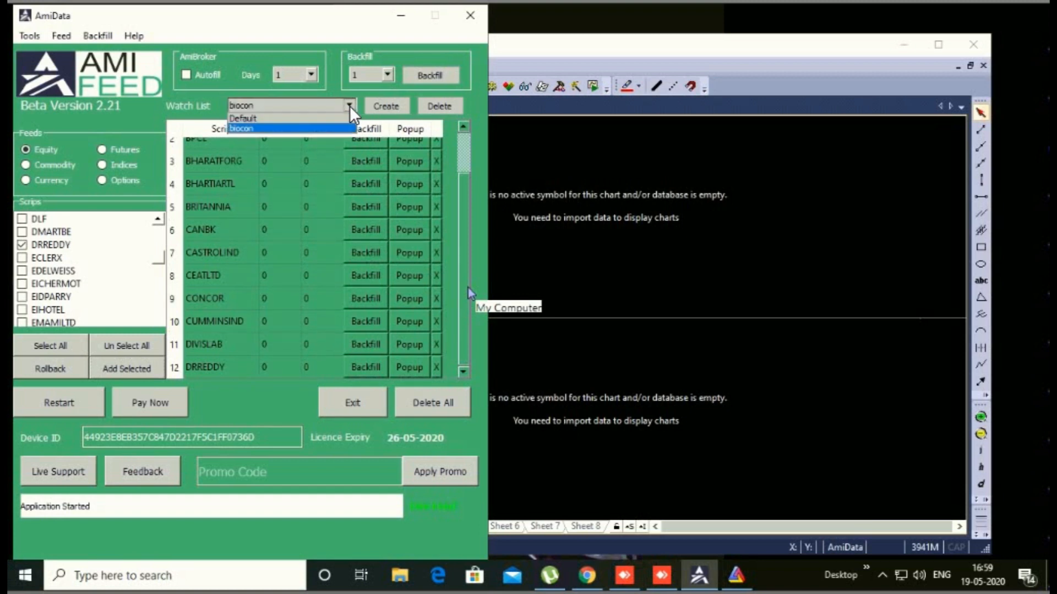
click(349, 105)
click(348, 106)
click(388, 74)
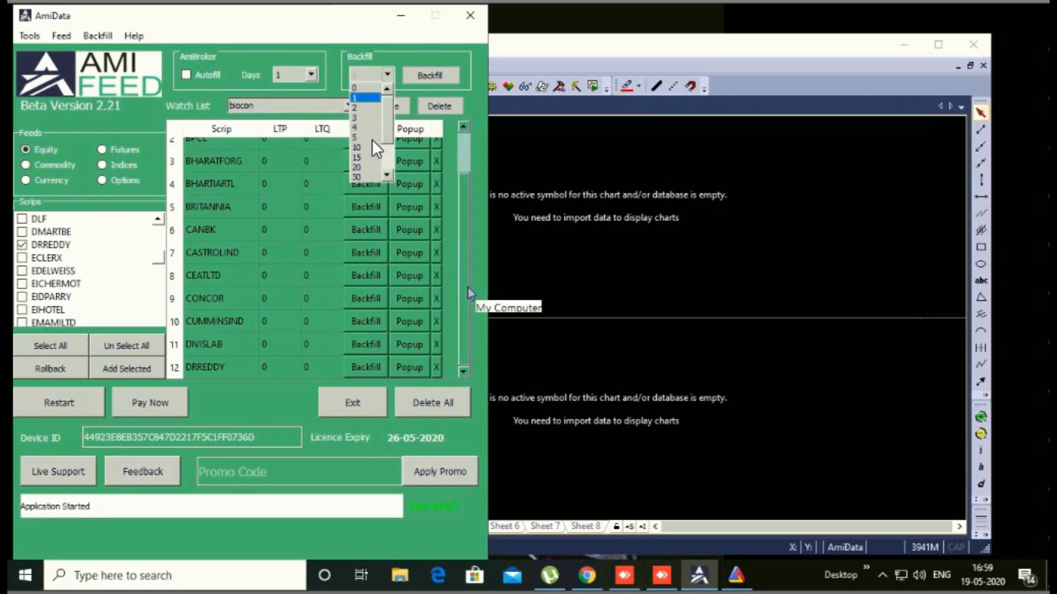
click(364, 176)
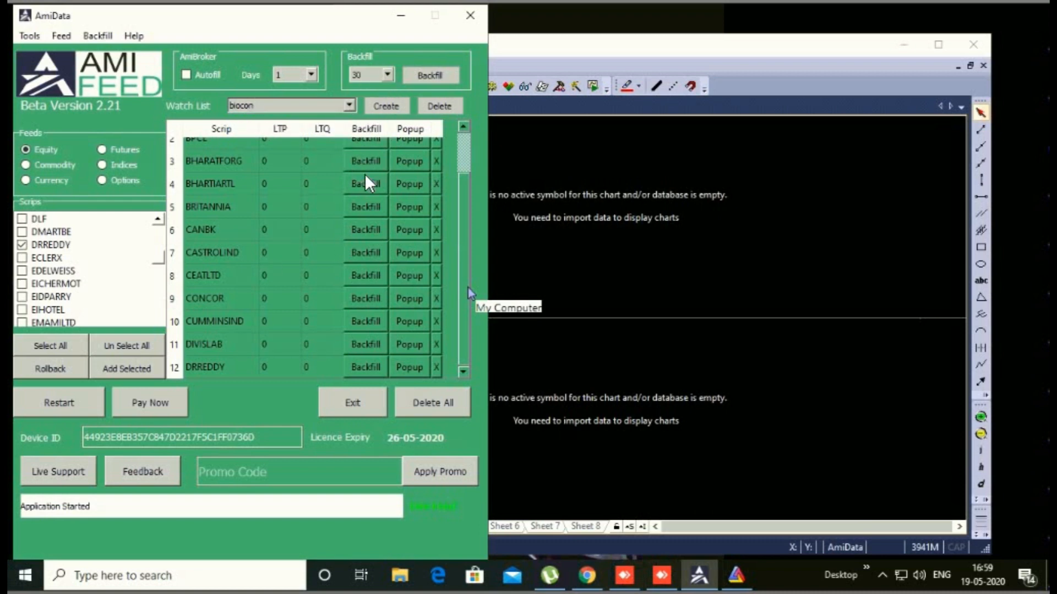
click(389, 74)
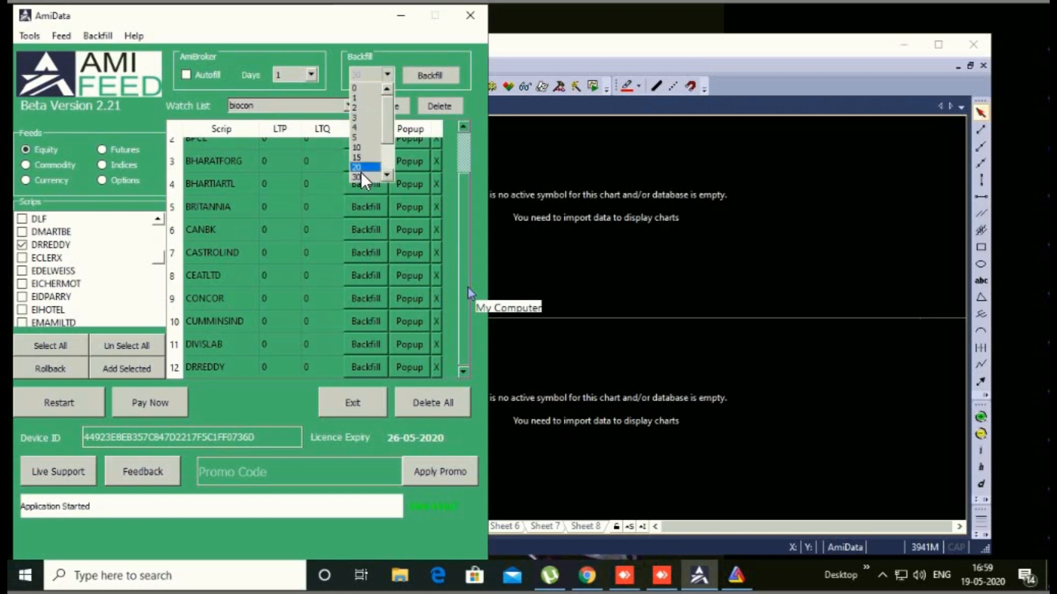
click(428, 85)
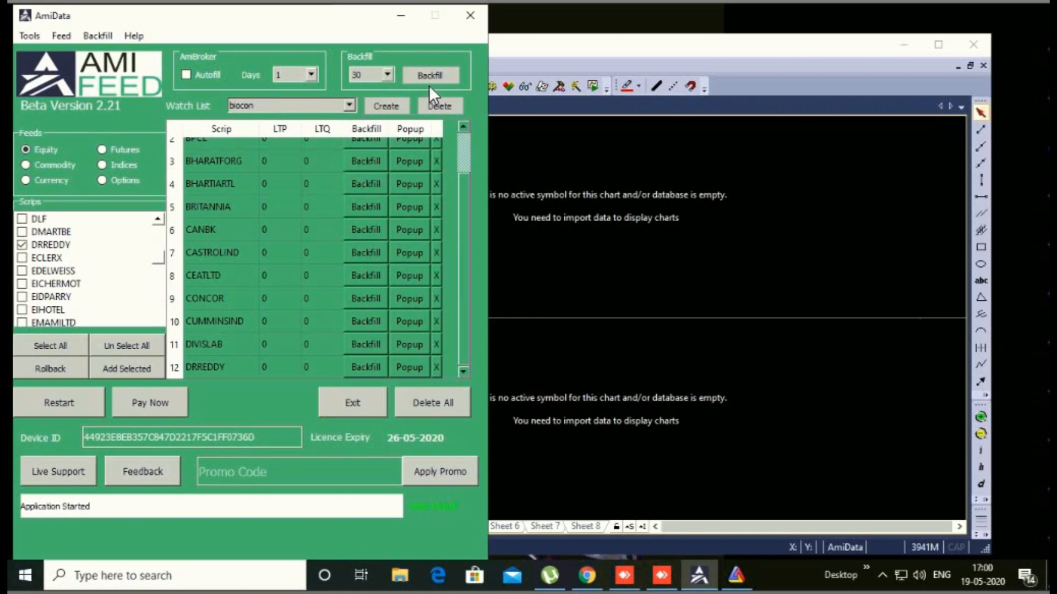
click(435, 77)
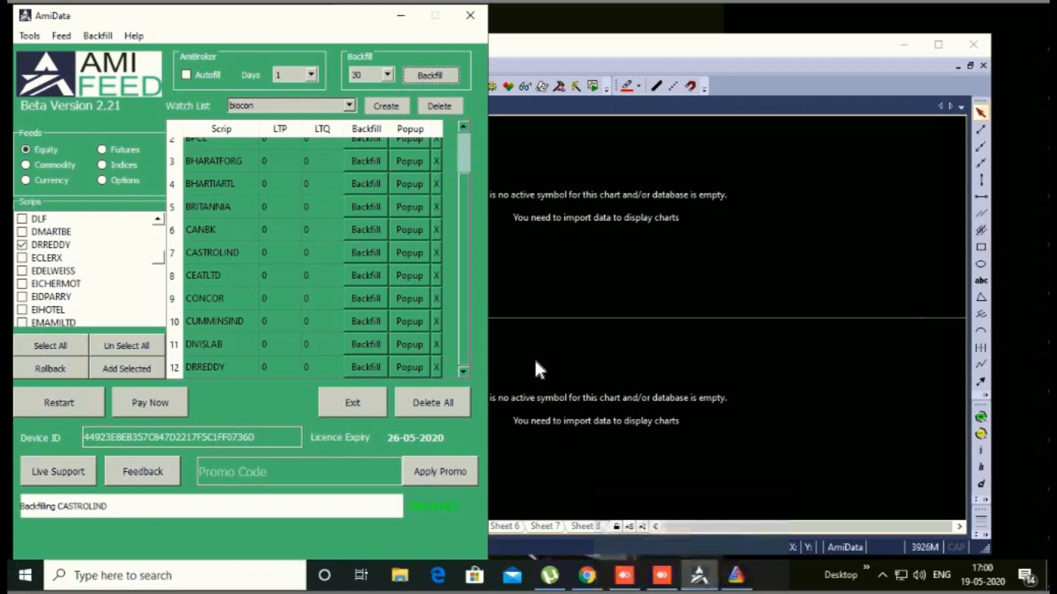
Step: Switch to AmiBroker, maximize its window, and load the BHARTIARTL symbol into the chart
click(589, 344)
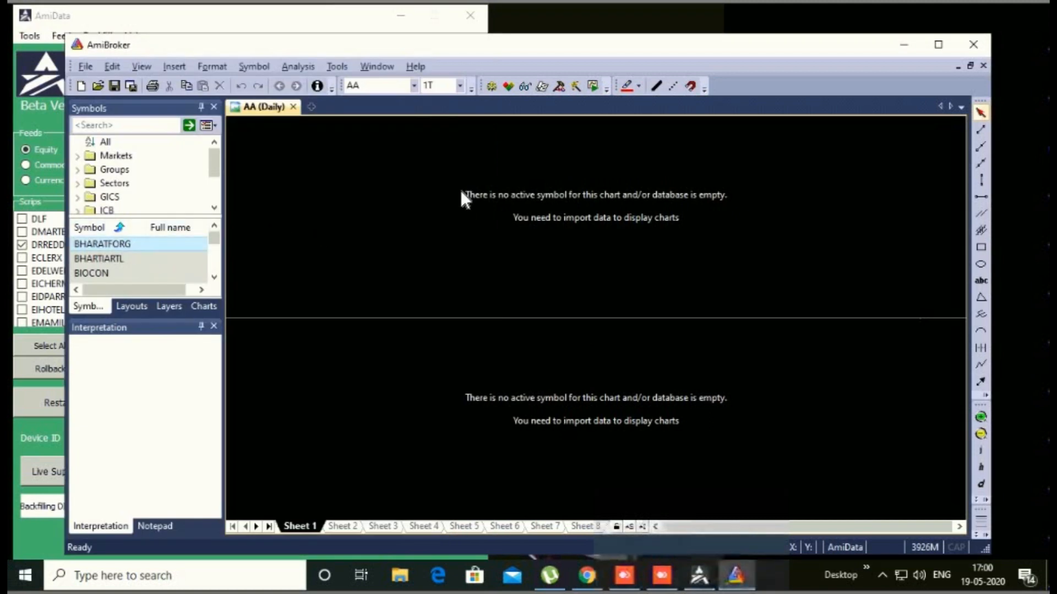
click(937, 45)
drag(421, 348, 53, 236)
click(52, 233)
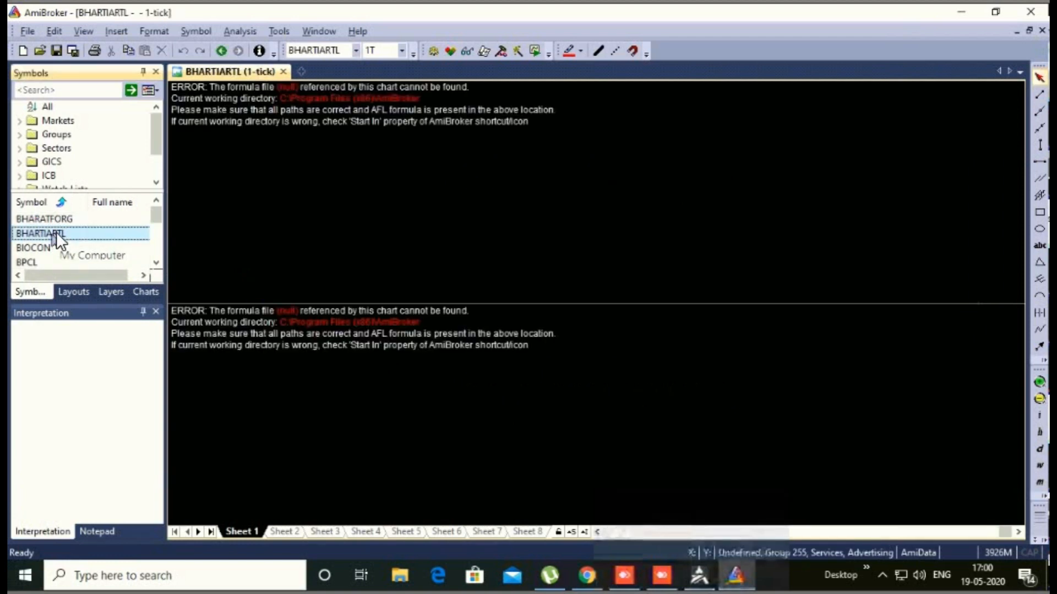
click(44, 249)
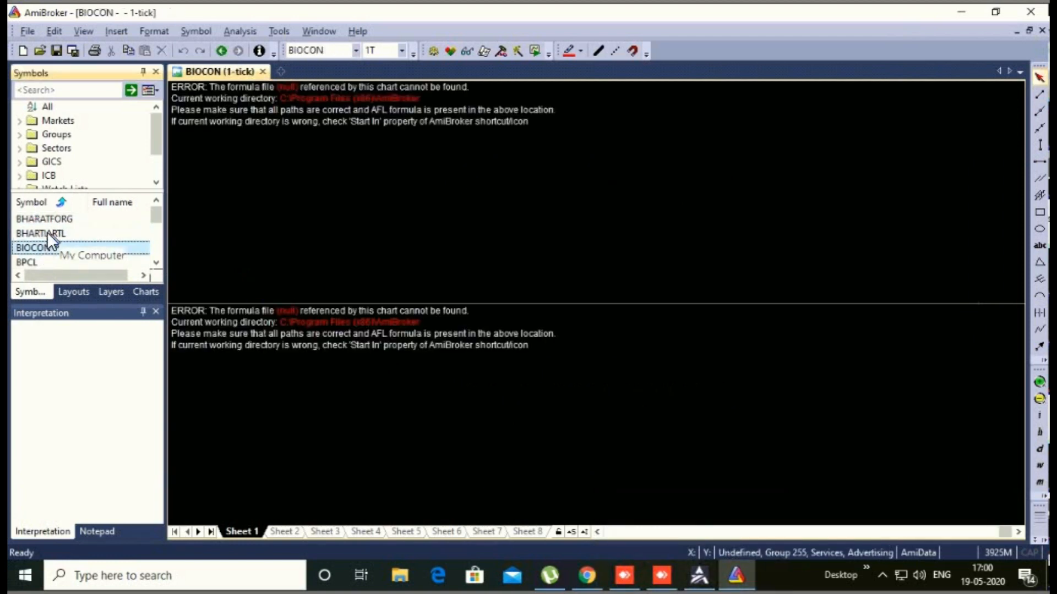
click(47, 233)
Step: Set the BHARTIARTL chart's interval to 5m
click(375, 53)
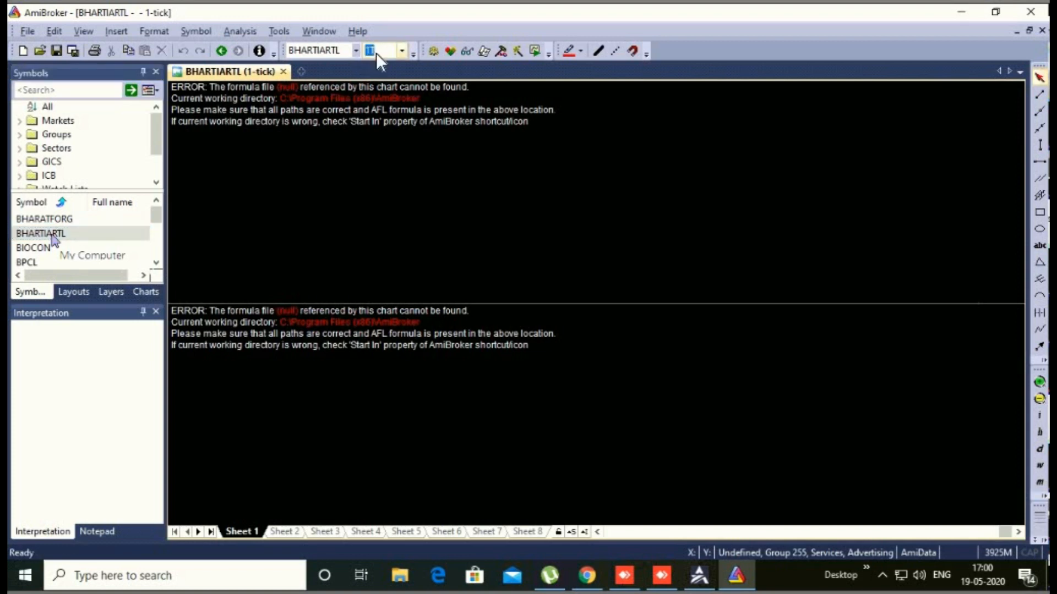
text(5m)
key(Return)
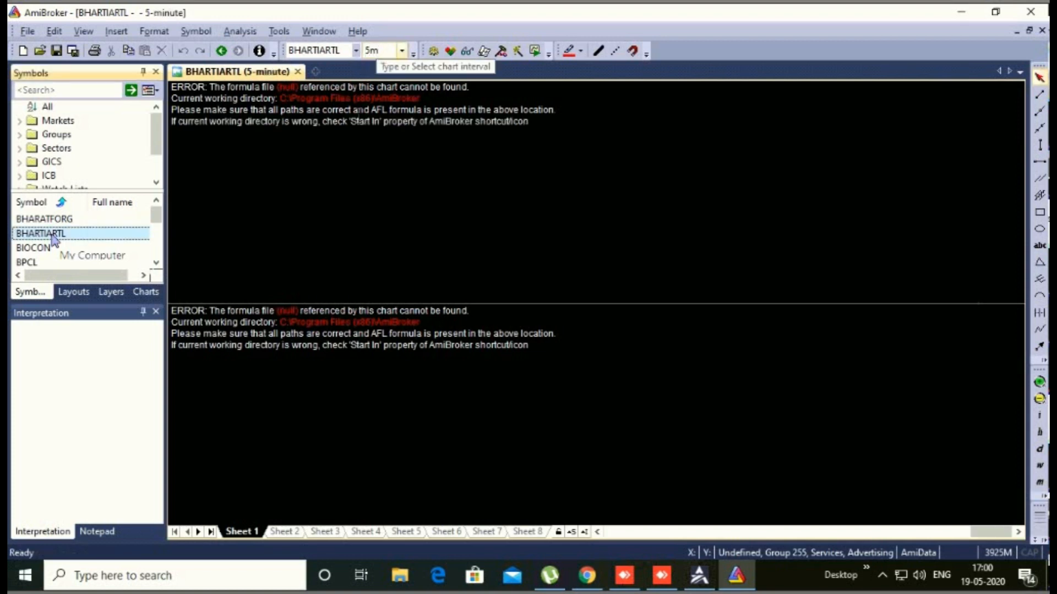
Step: Close the Interpretation, Notepad, Layouts and Layers panes, keeping only Symbols and Charts
drag(53, 238, 162, 310)
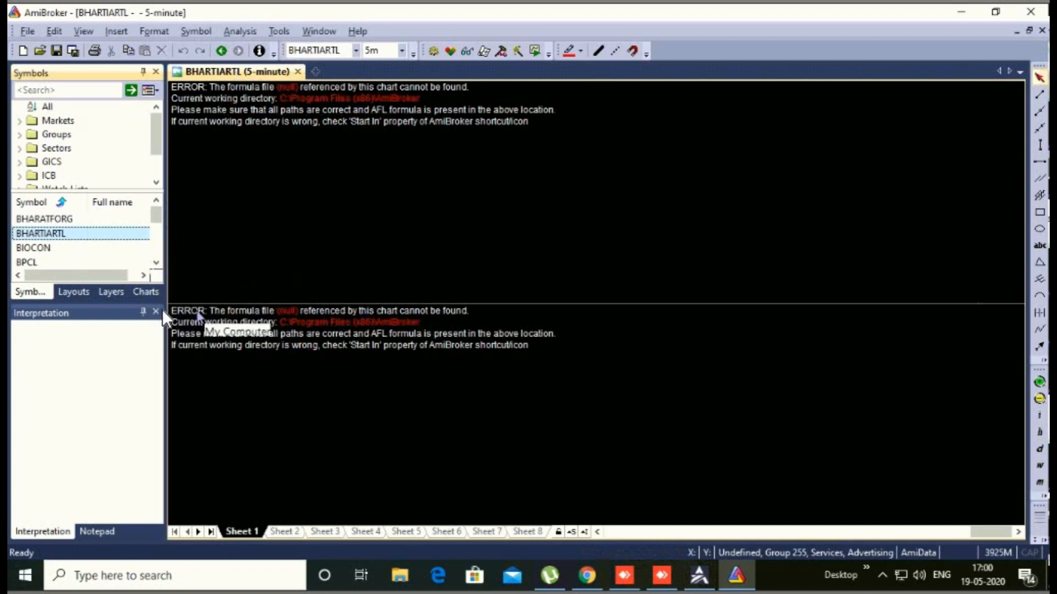
click(159, 310)
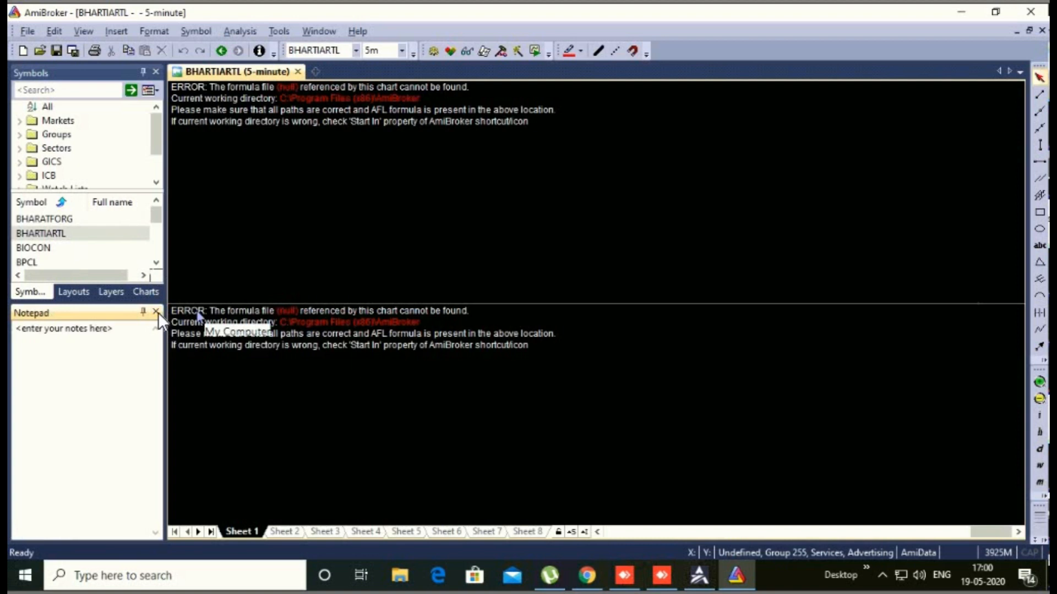
click(157, 312)
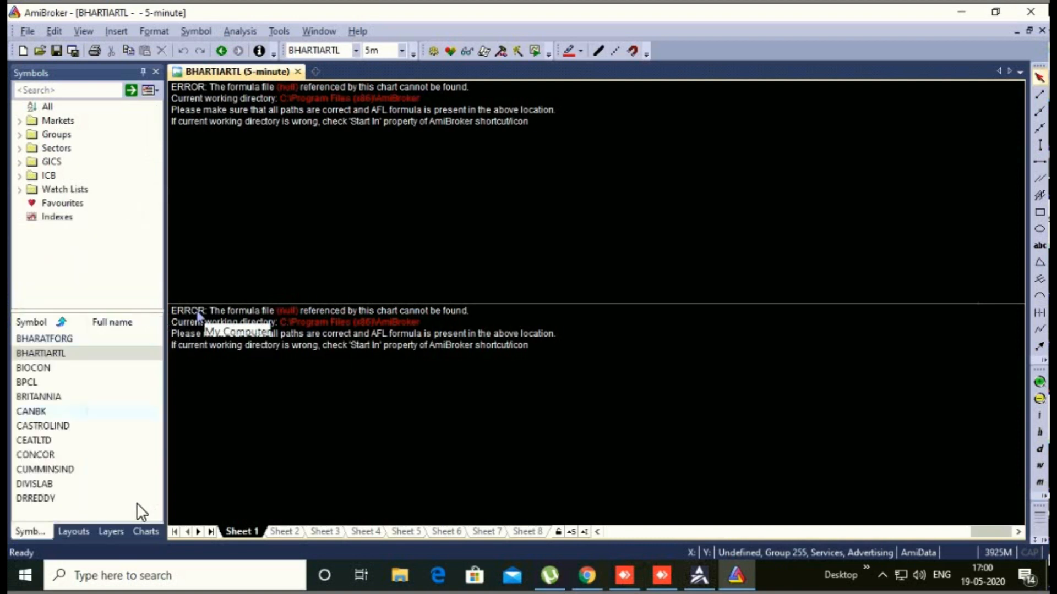
click(73, 531)
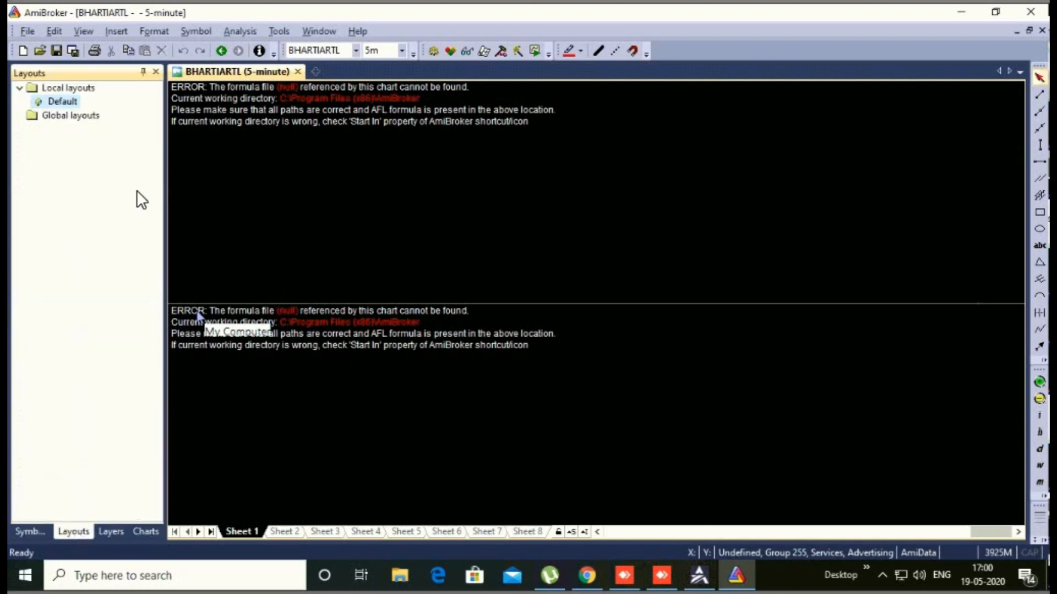
click(157, 71)
click(66, 529)
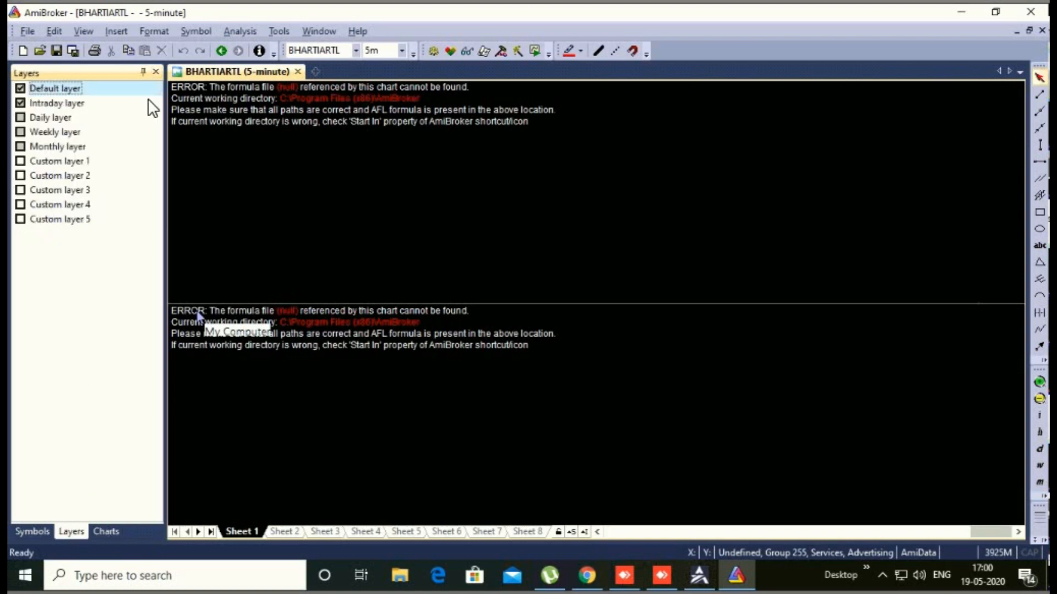
click(156, 72)
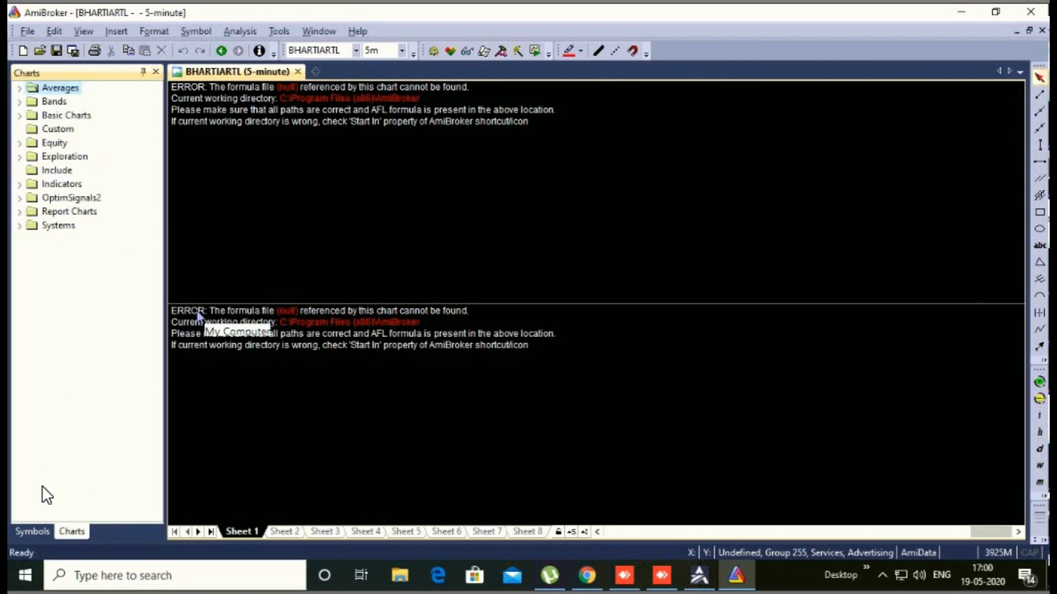
click(33, 528)
click(61, 527)
click(43, 530)
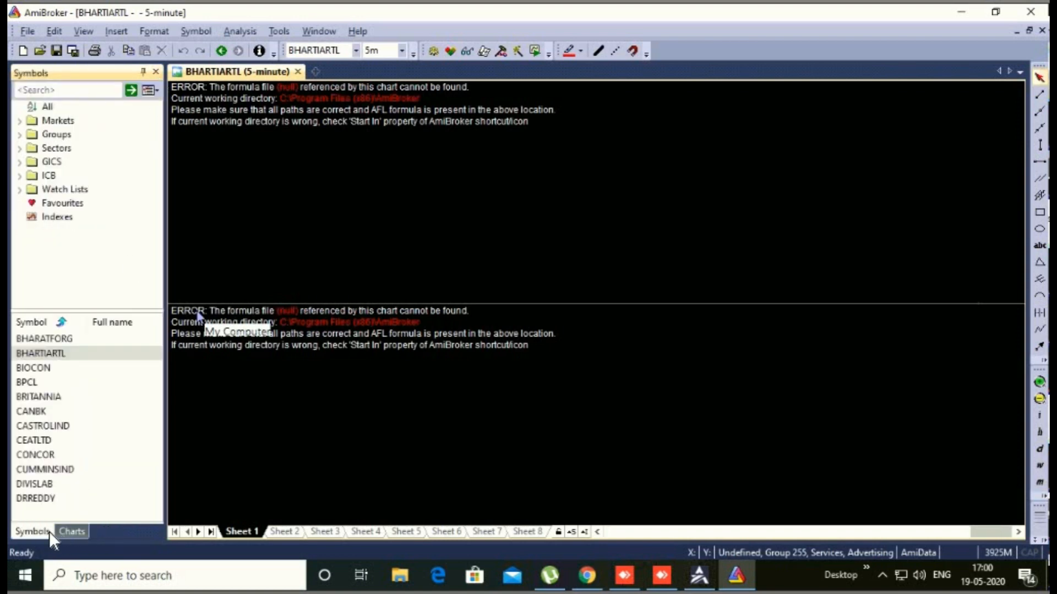
click(69, 530)
click(38, 526)
click(65, 527)
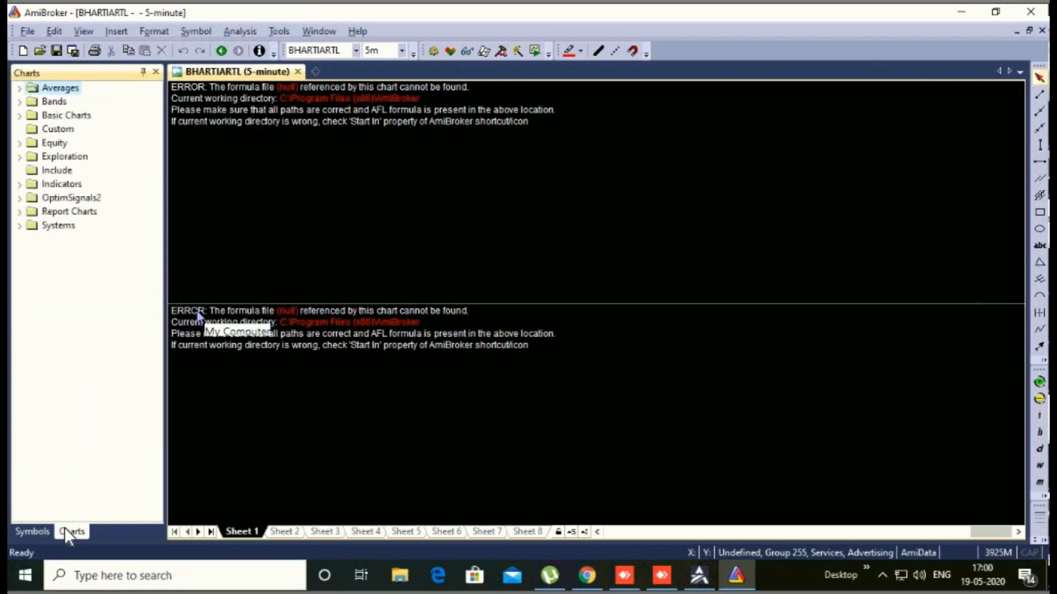
click(45, 531)
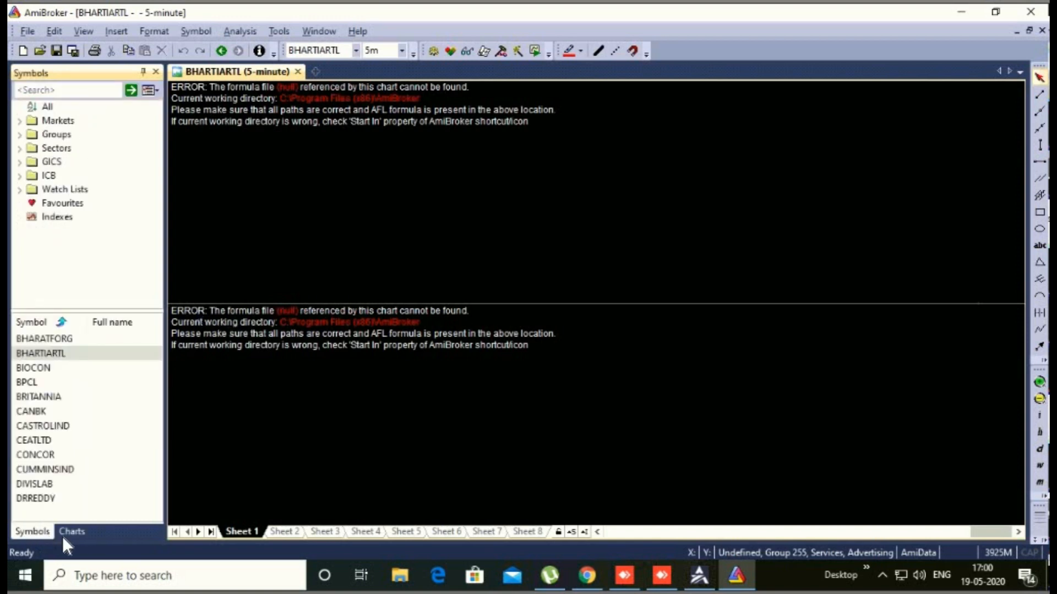
click(78, 537)
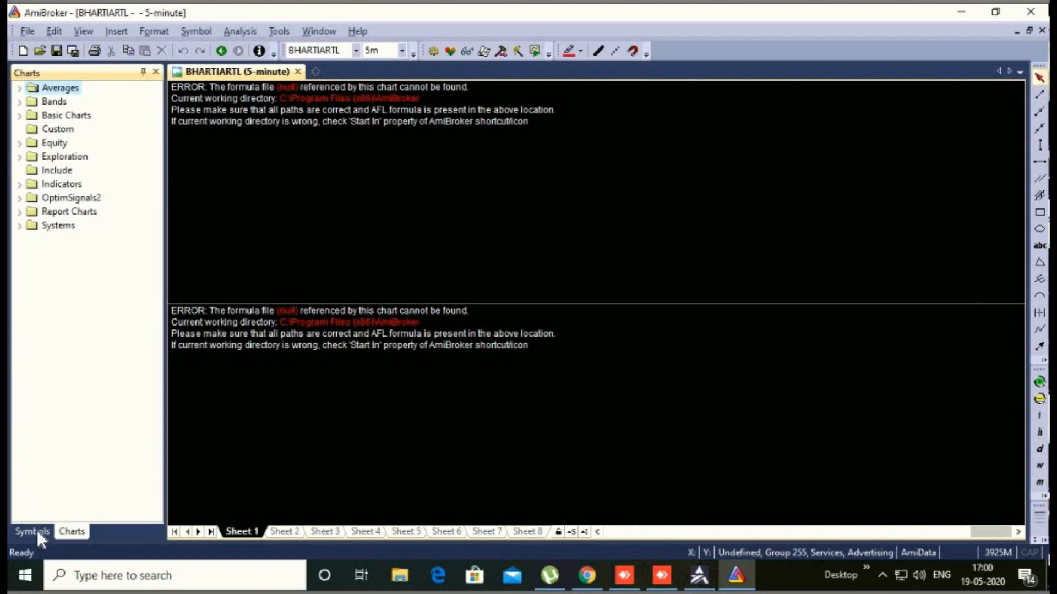
click(35, 529)
click(73, 529)
click(34, 530)
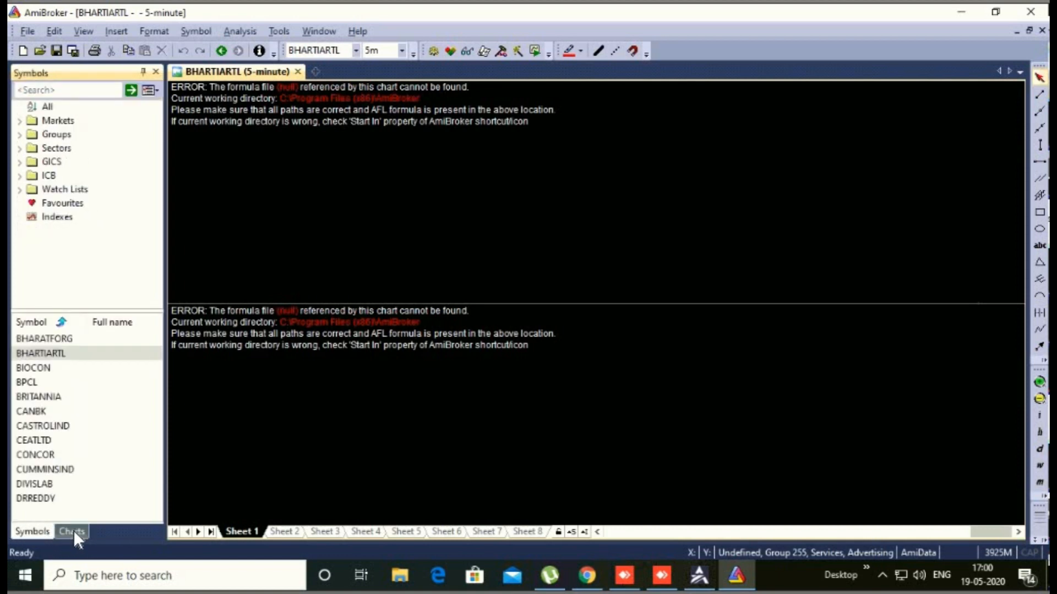
Step: Insert the Buy Sell Signals Generator formula from the nested OptimSignals2 chart folders into the 5-minute BHARTIARTL chart, accepting its default parameters
click(74, 530)
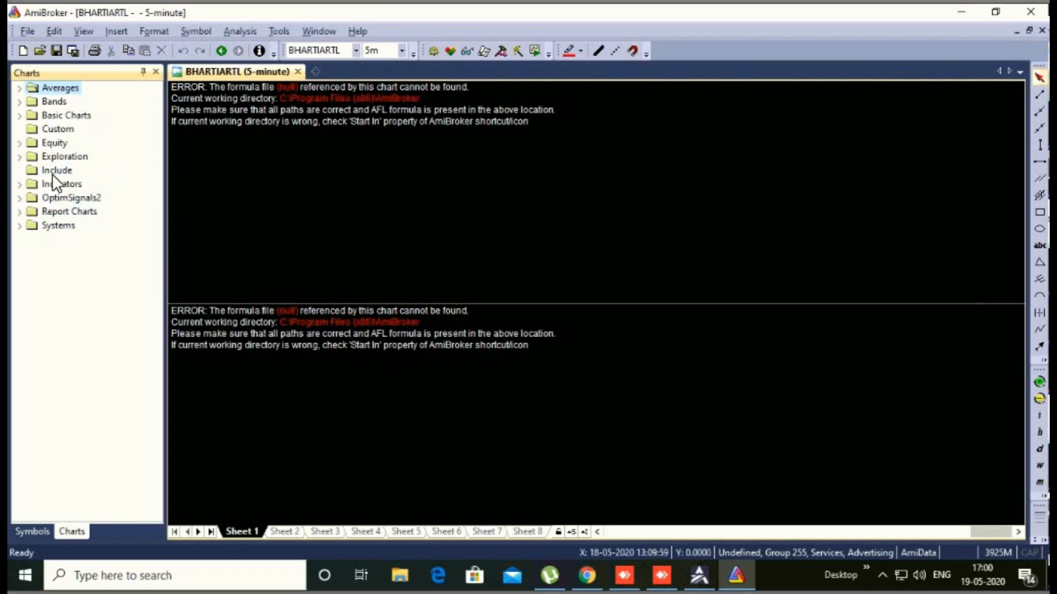
click(18, 198)
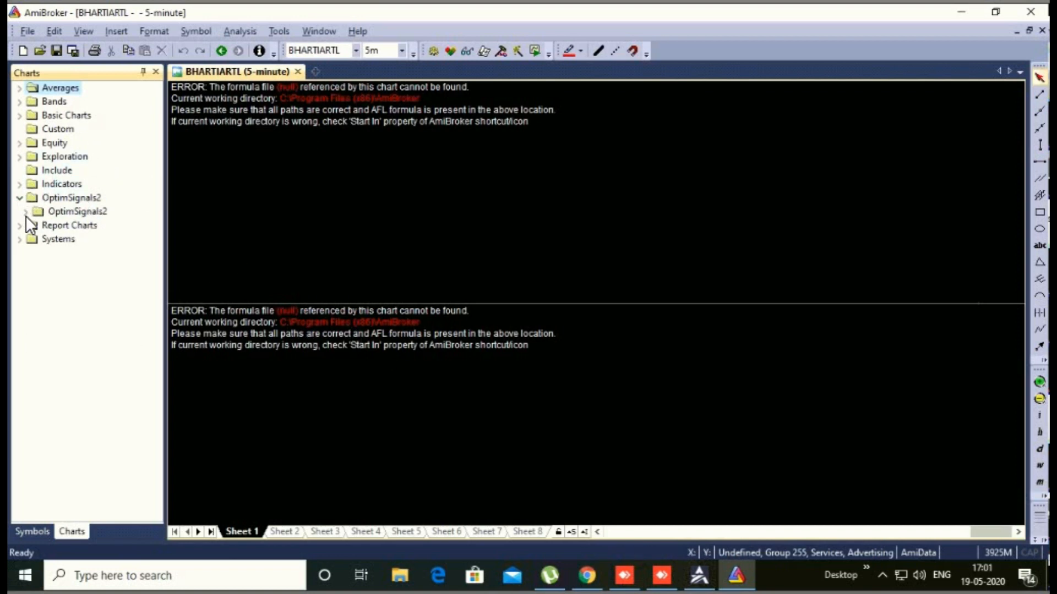
click(26, 215)
click(32, 238)
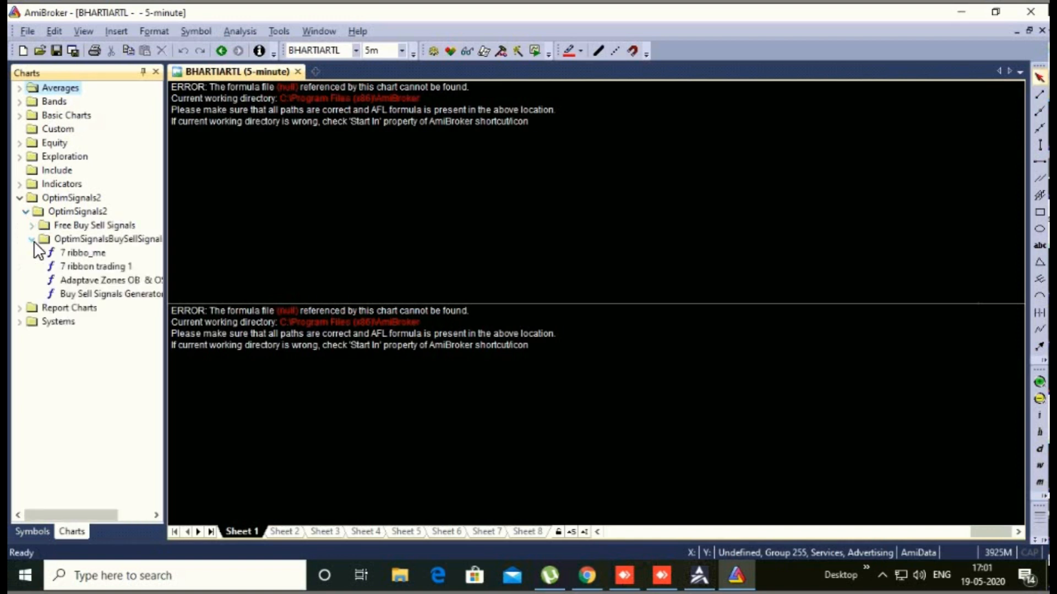
double_click(61, 294)
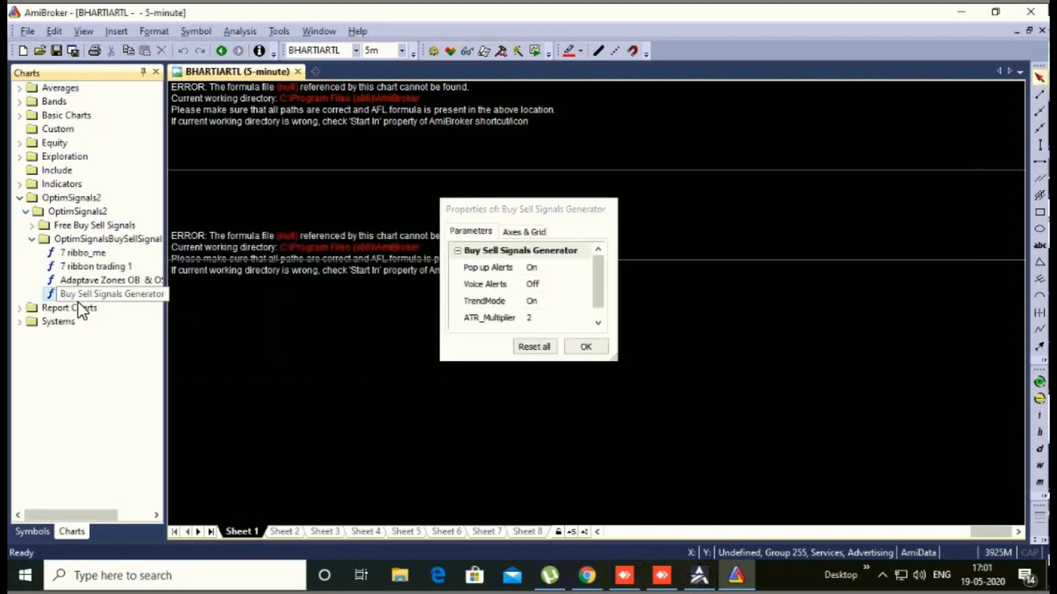
click(586, 347)
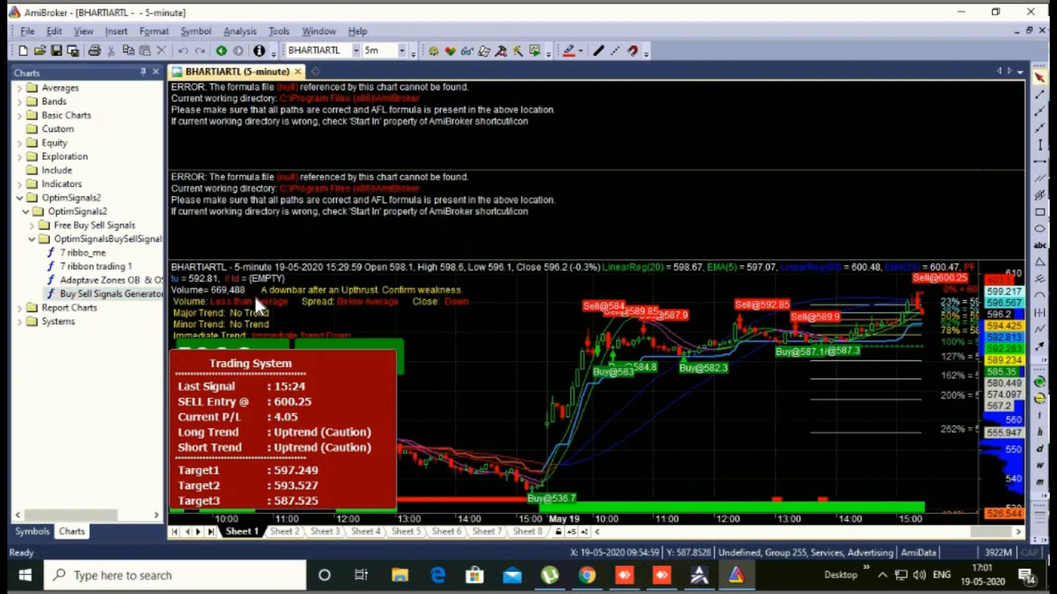
Step: Create a new blank chart and insert the Buy Sell Signals Generator formula into it with default parameters
click(31, 32)
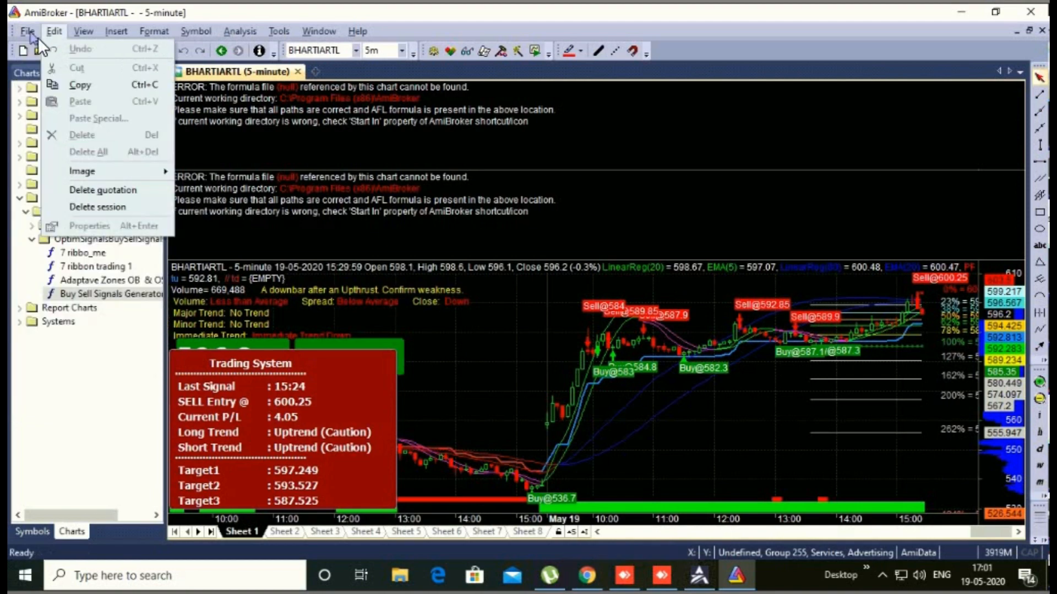
mouse_move(31, 34)
mouse_move(145, 47)
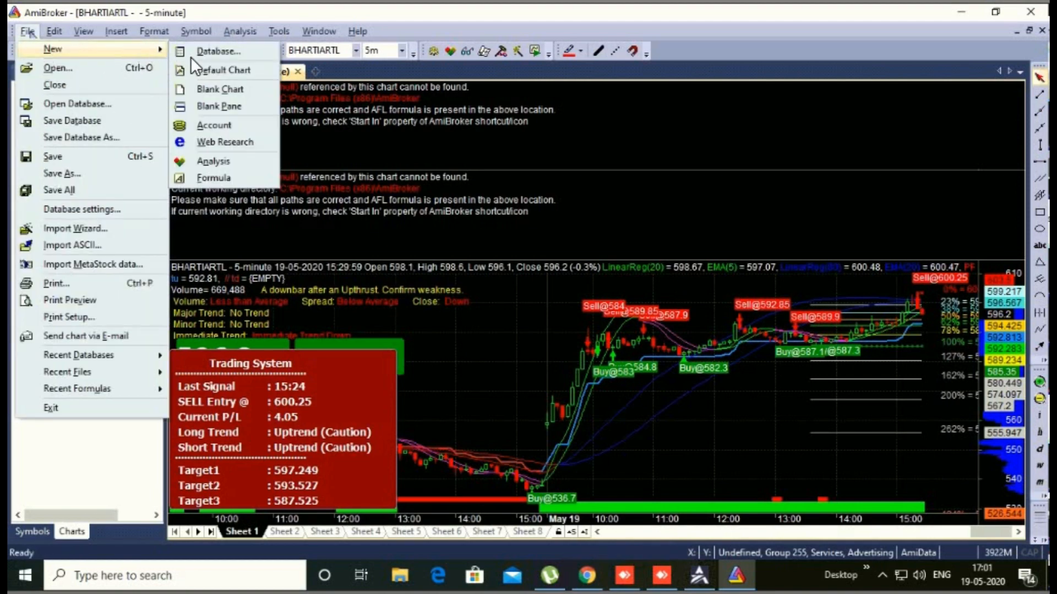
click(213, 90)
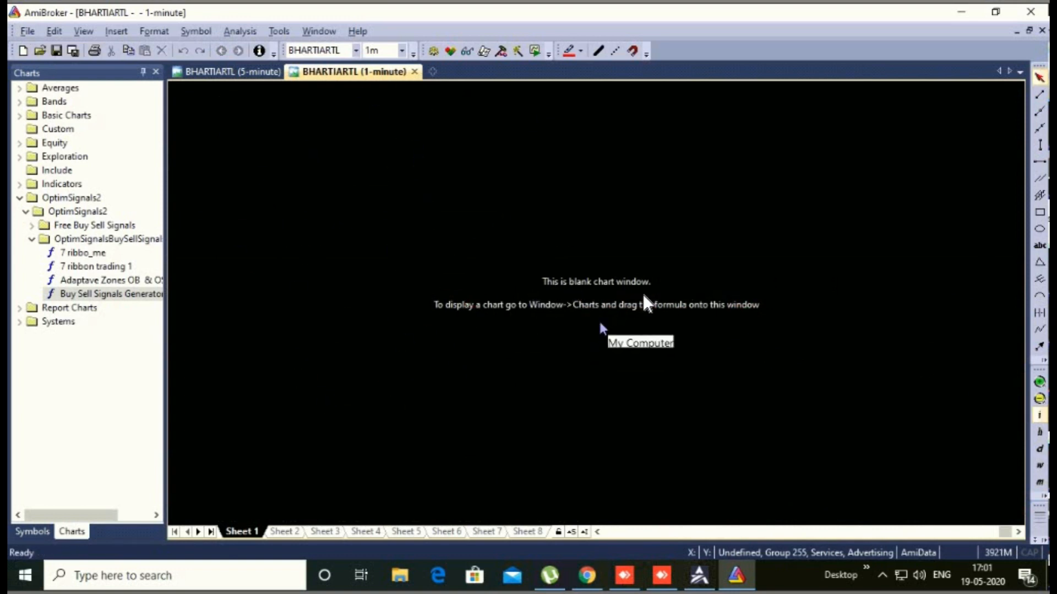
double_click(52, 295)
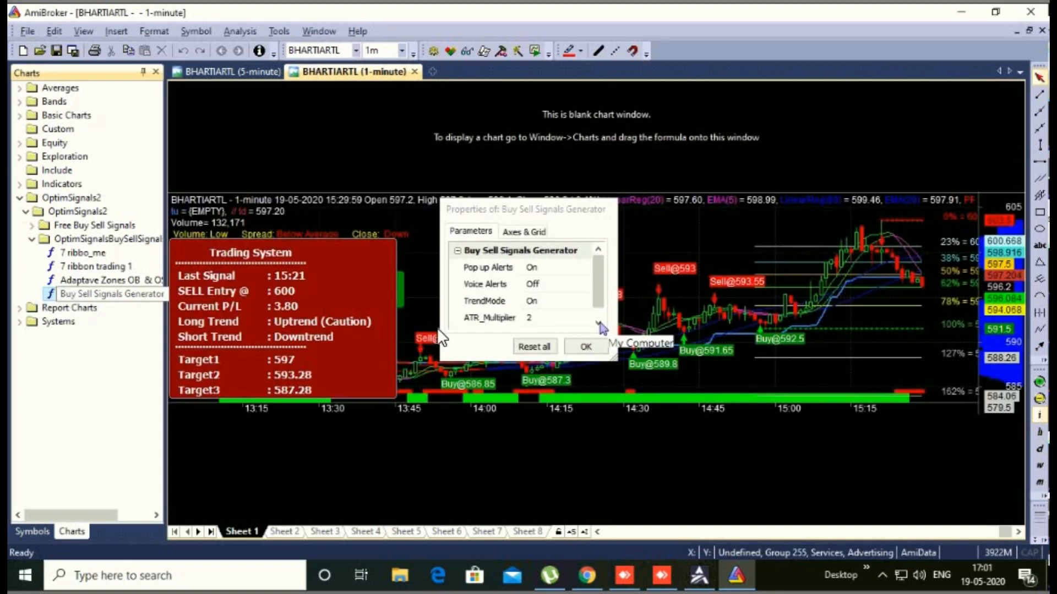
click(585, 347)
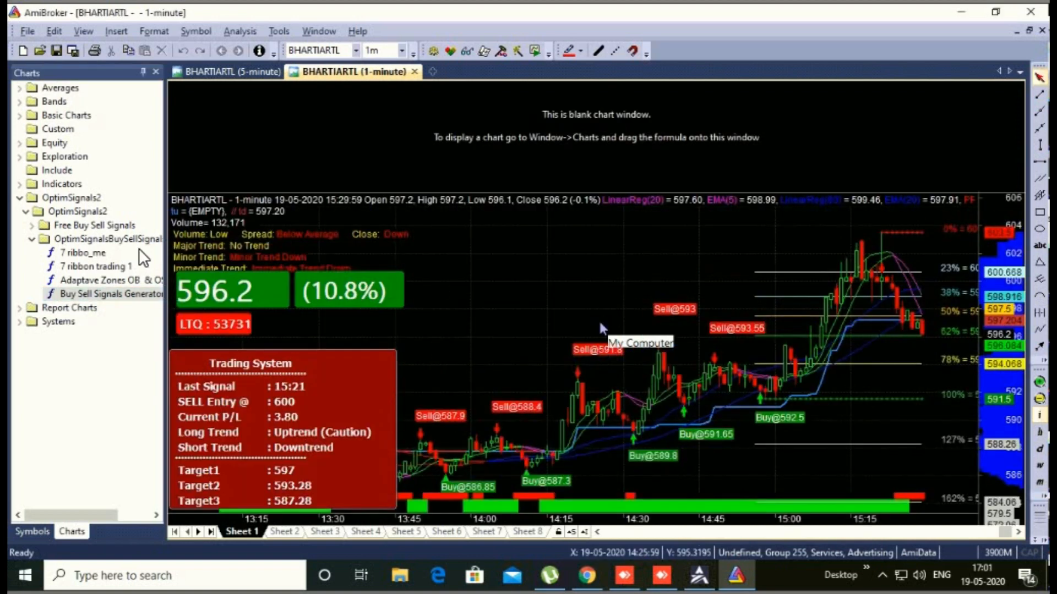
Step: Add the 7 ribbon trading 1 and 7 ribbo_me formulas with default parameters to the 1-minute chart and close its empty blank pane
double_click(58, 267)
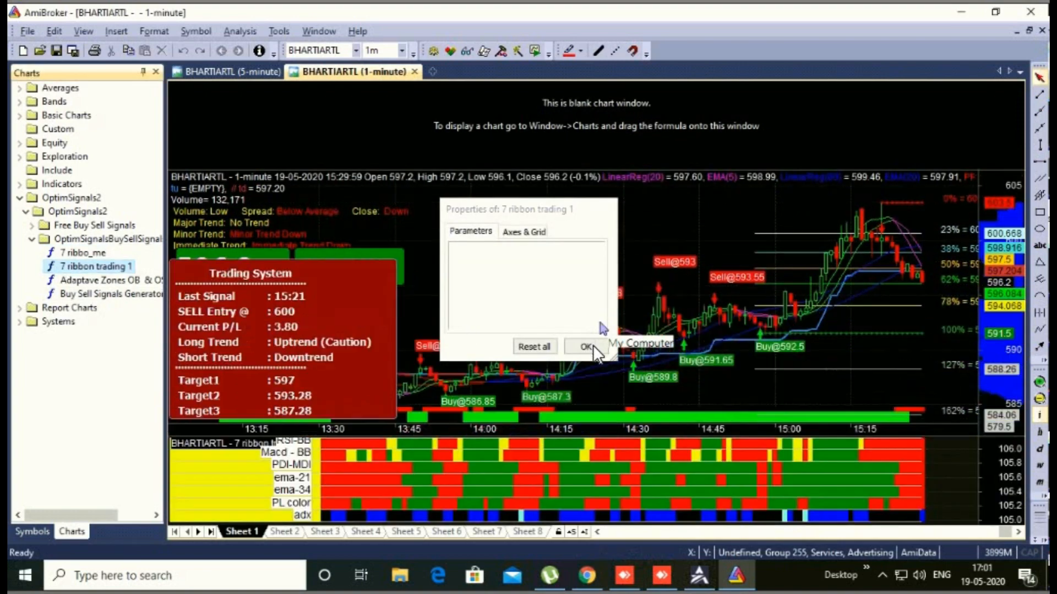
click(593, 347)
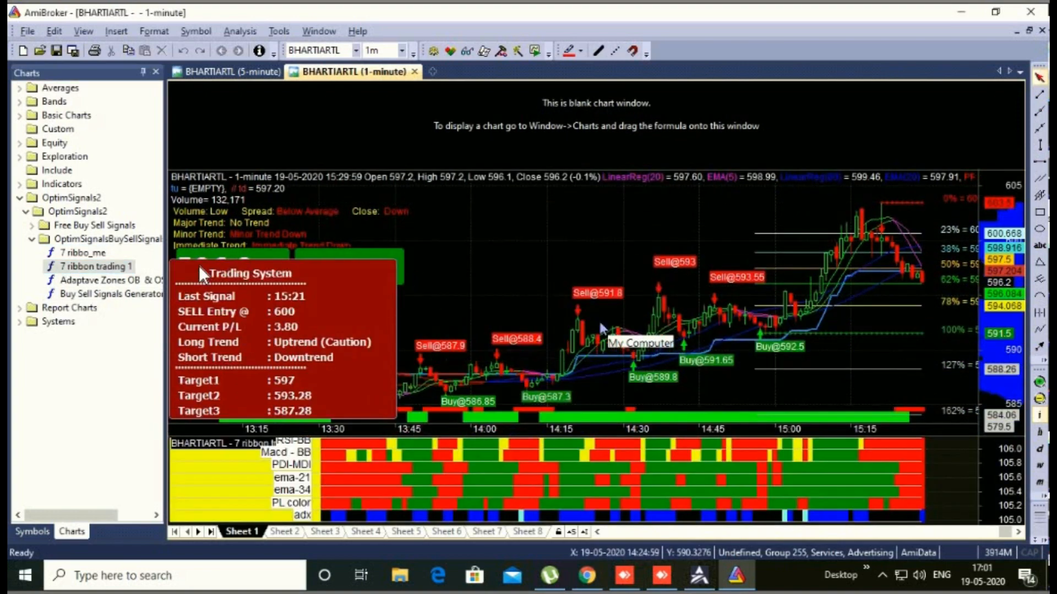
double_click(53, 253)
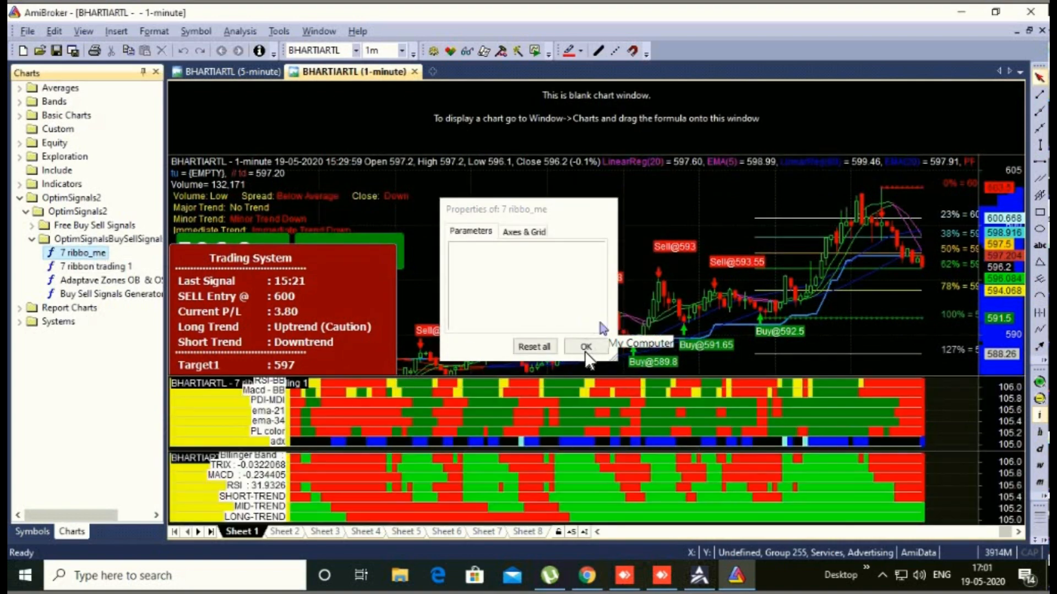
click(589, 343)
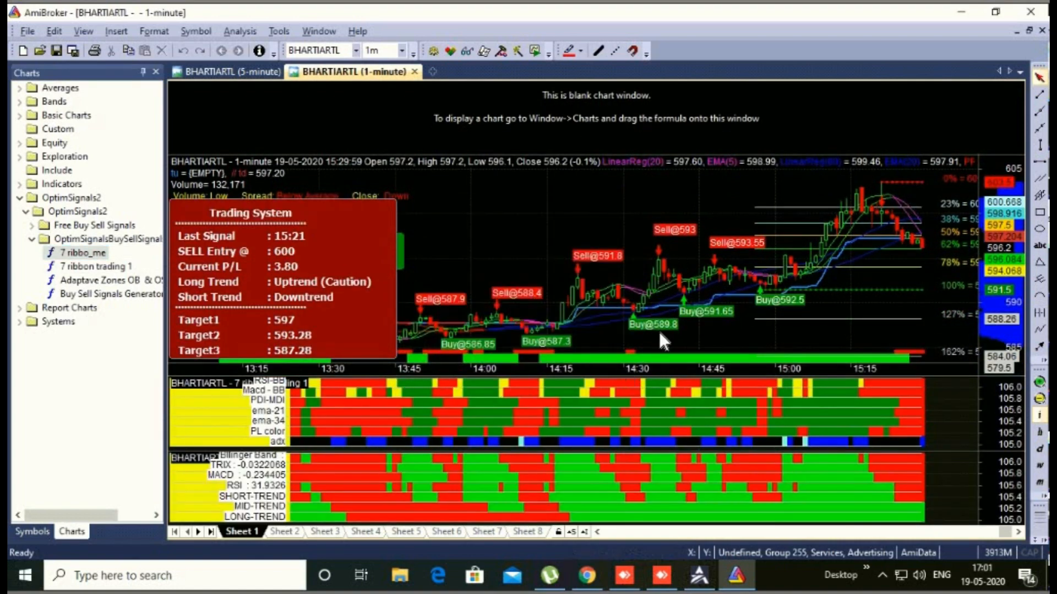
right_click(526, 105)
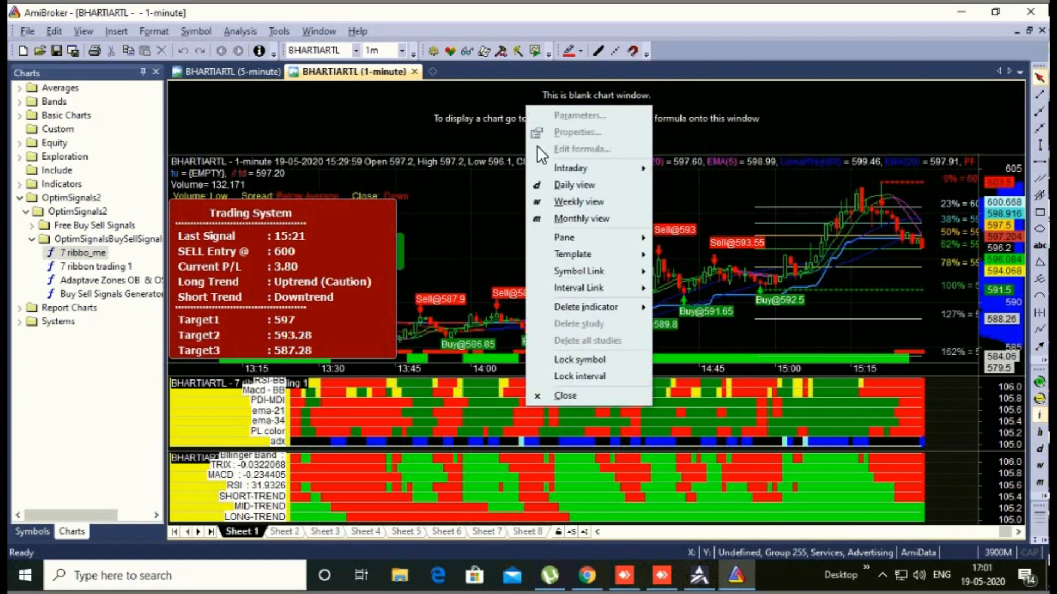
click(574, 395)
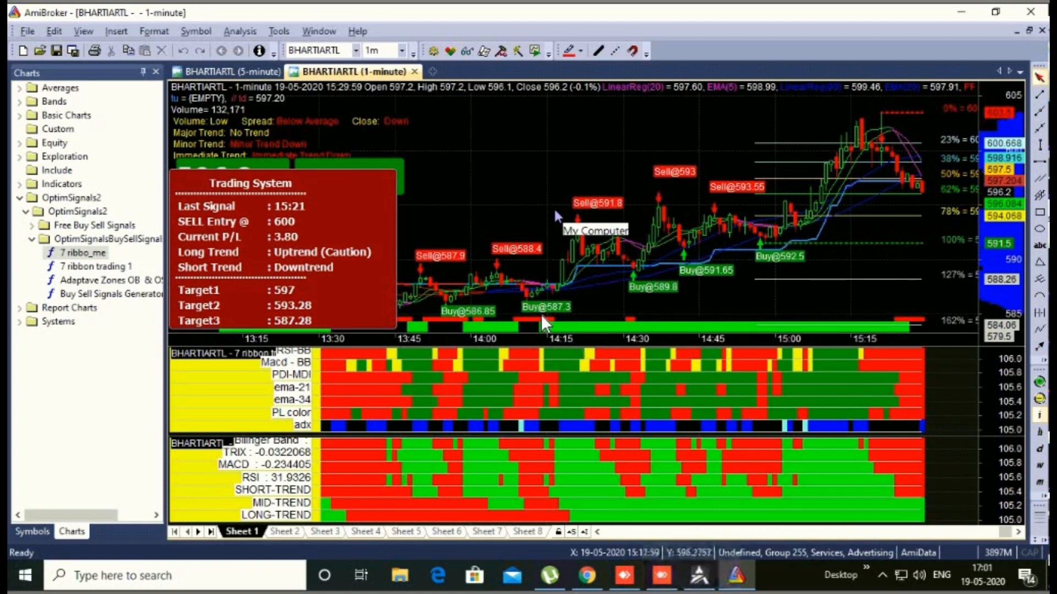
Step: Set the Pivot Finder message board parameter to Hide for the Buy Sell Signals Generator on the 1-minute chart
right_click(507, 156)
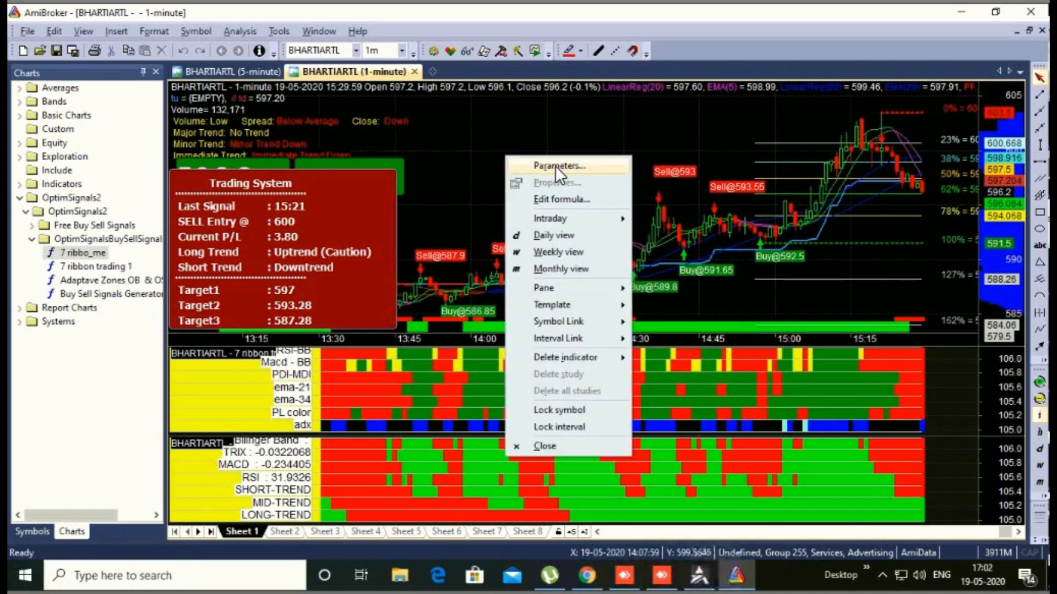
click(487, 212)
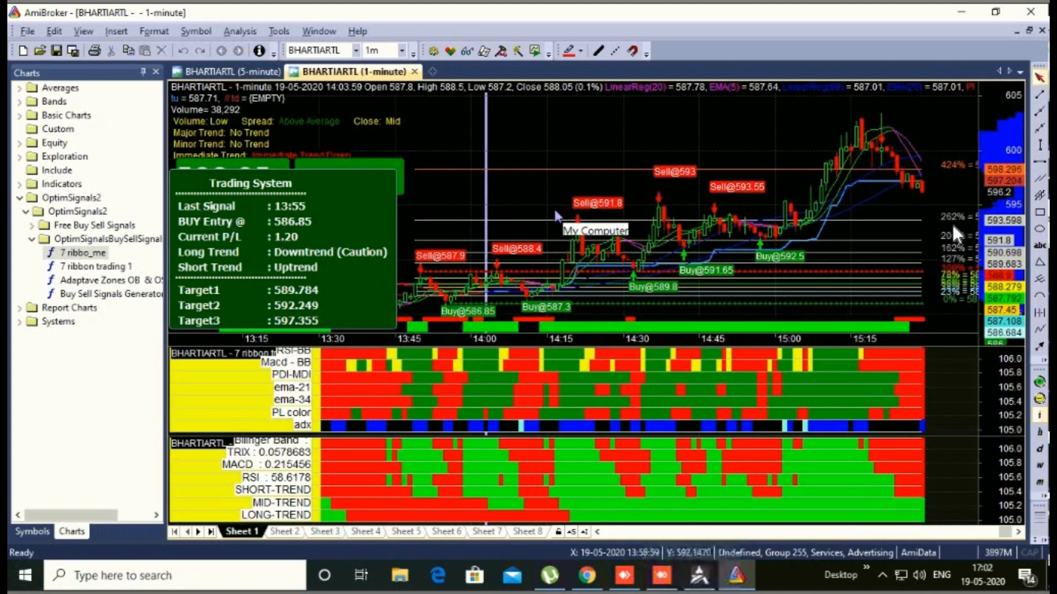
key(ctrl+r)
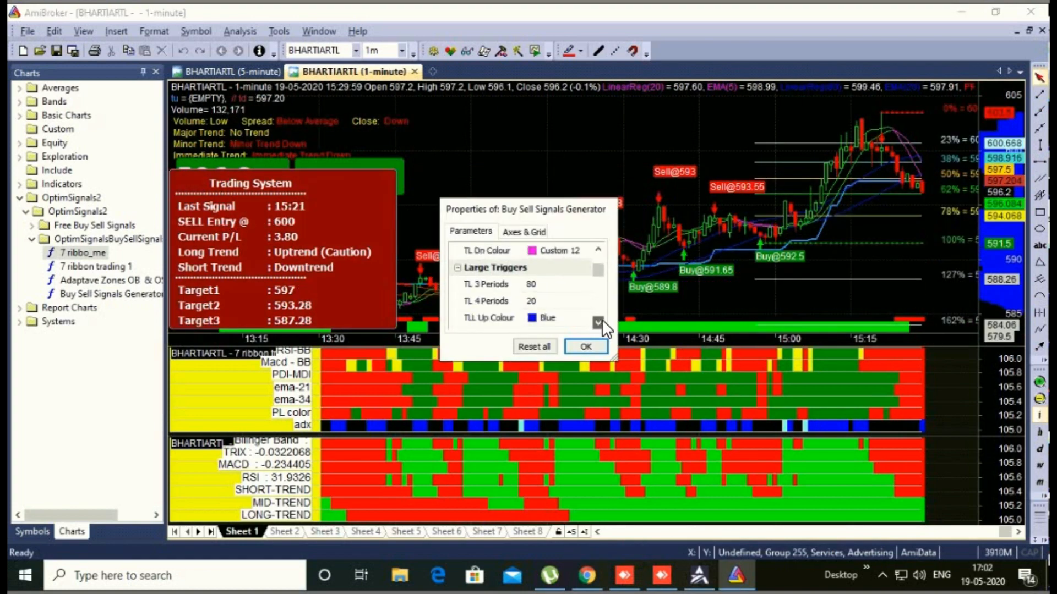
click(597, 323)
click(597, 323)
click(598, 322)
click(597, 322)
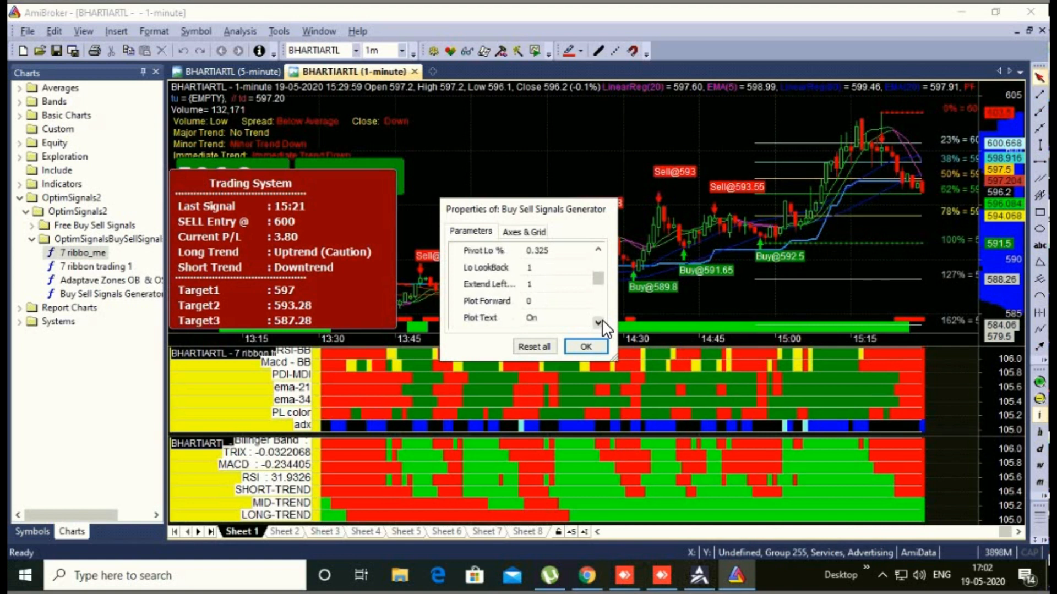
click(597, 323)
click(598, 323)
click(598, 322)
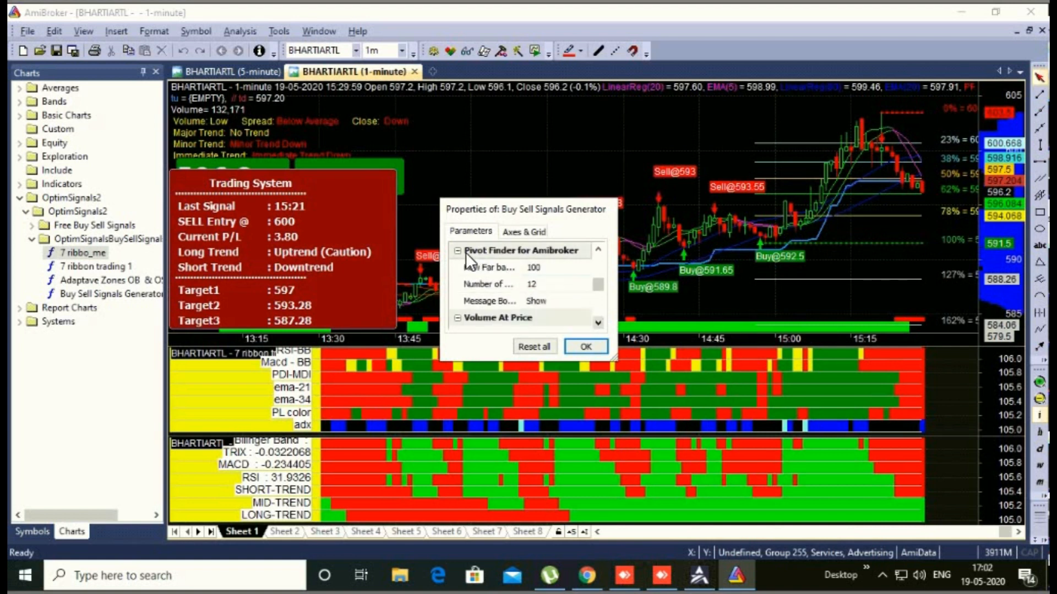
click(553, 299)
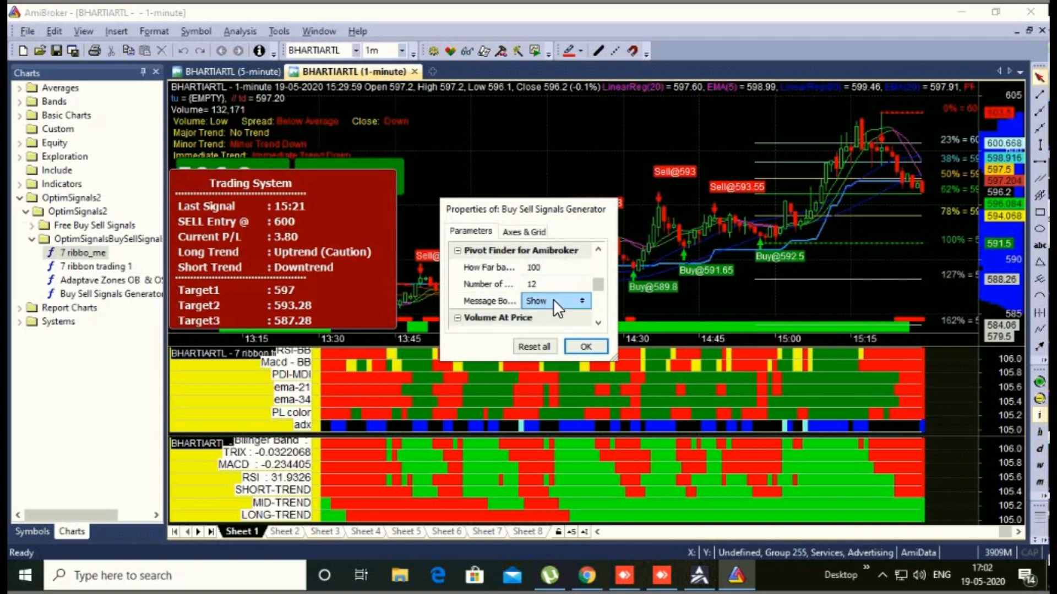
scroll(555, 301, down, 1)
click(596, 348)
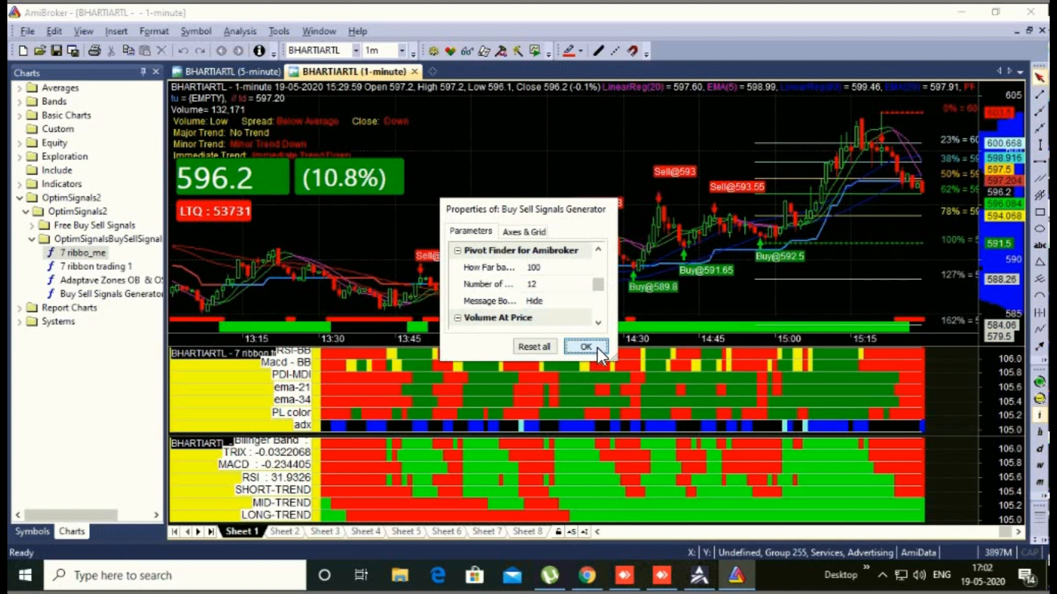
click(585, 346)
Step: Toggle the Buy Sell Signals Generator's message board parameter to Show and back to Hide to compare the chart display
right_click(531, 149)
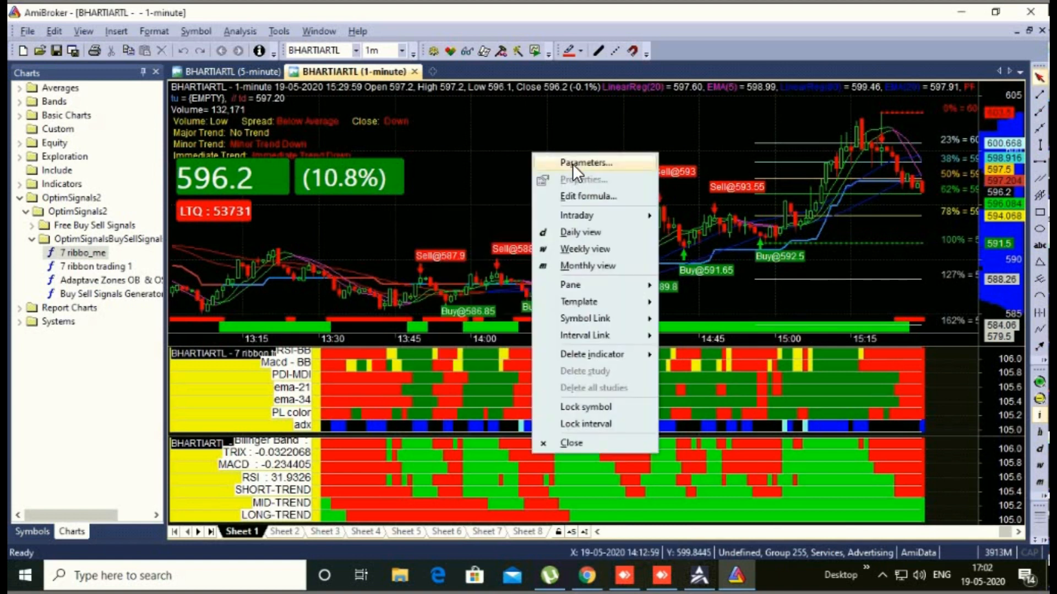
click(573, 163)
click(566, 283)
click(598, 321)
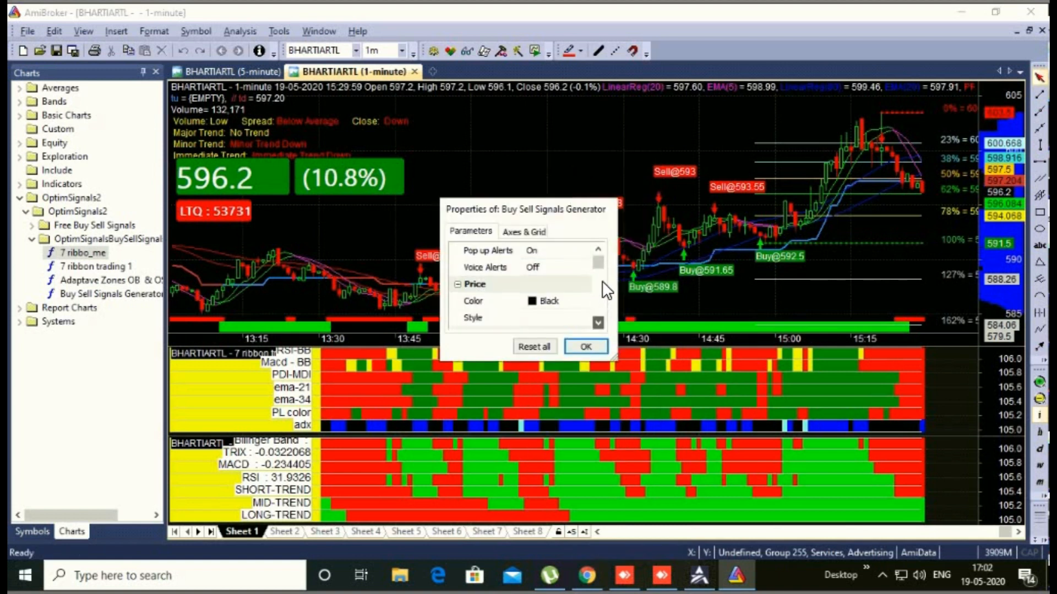
drag(600, 268, 596, 288)
click(538, 314)
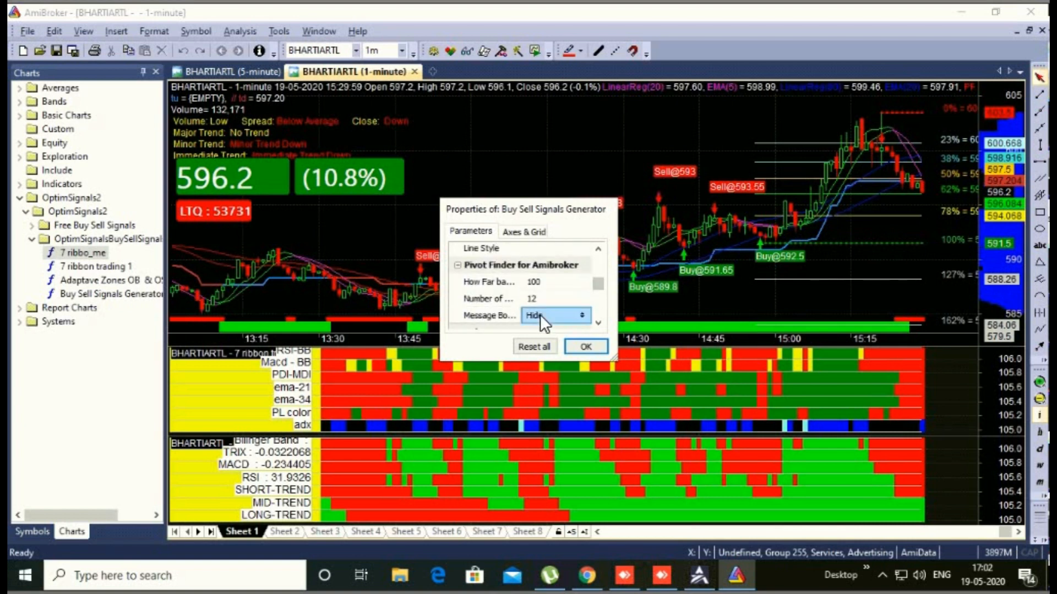
scroll(540, 315, down, 1)
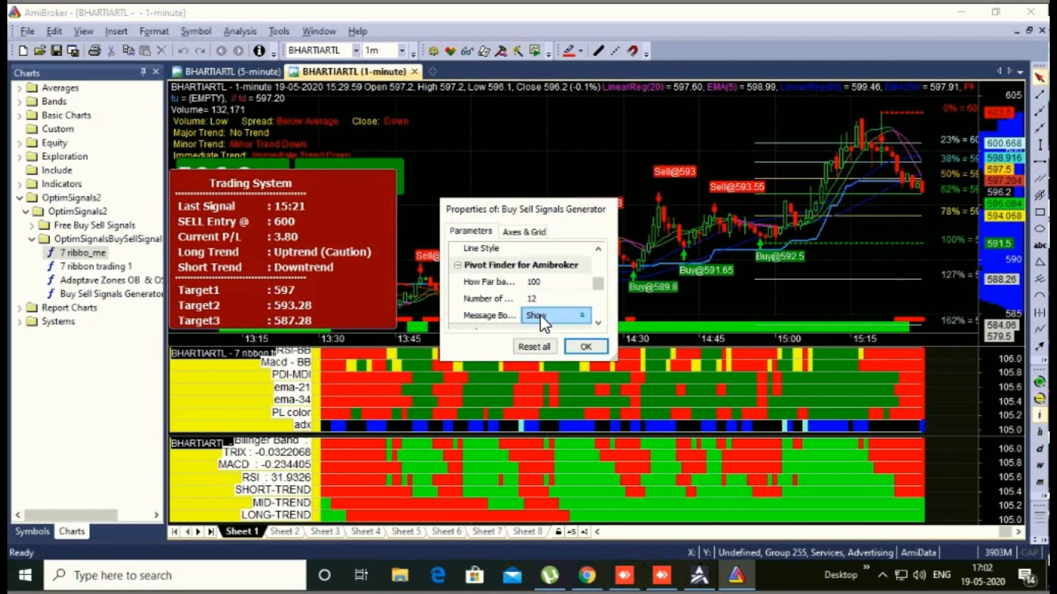
scroll(539, 315, up, 1)
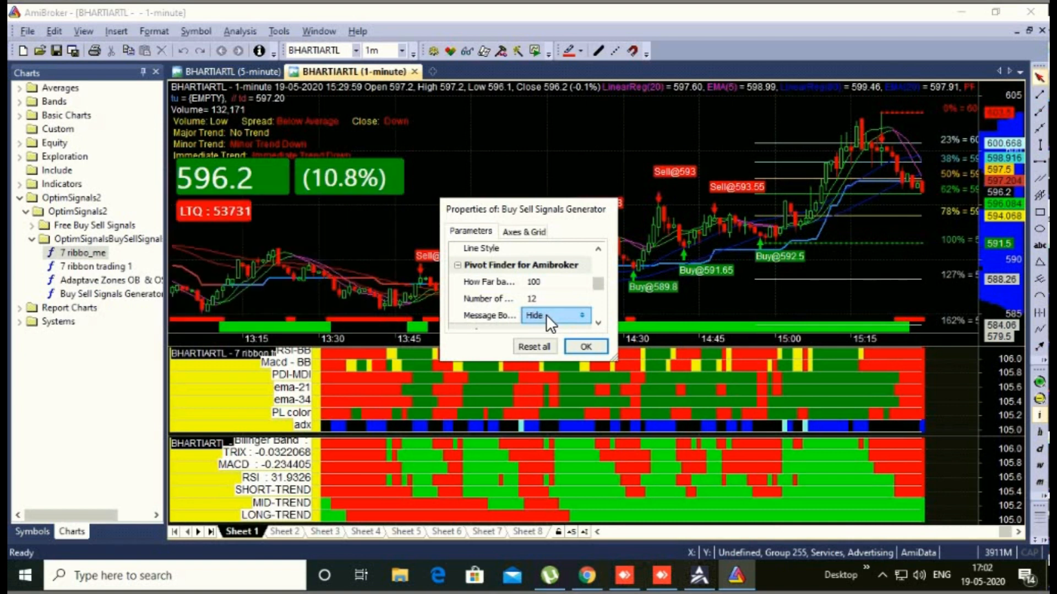
click(596, 344)
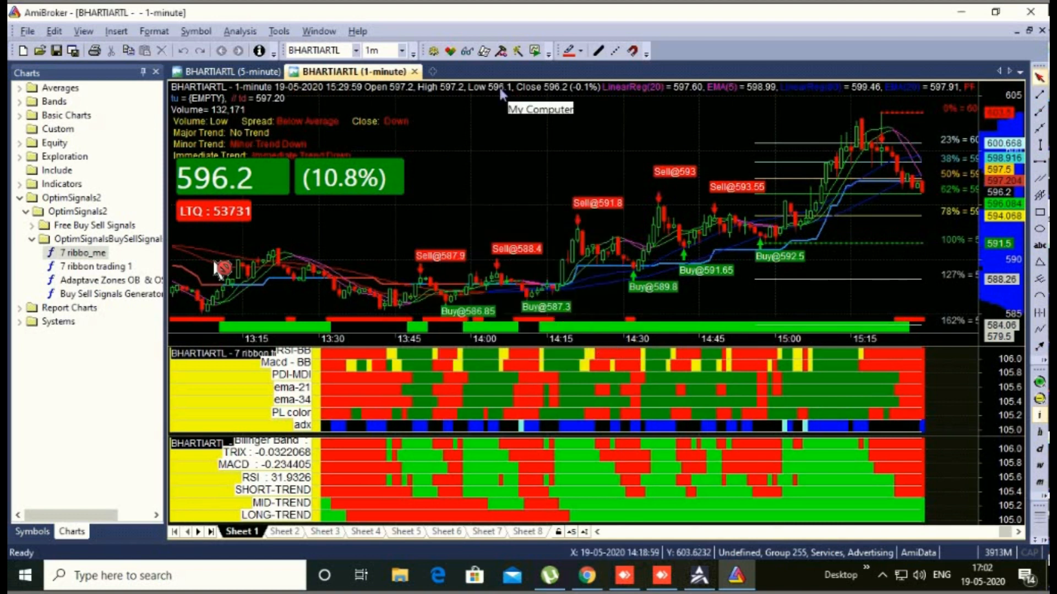
Step: Save the 1-minute chart with its signals and ribbon panes as the default template
mouse_move(570, 187)
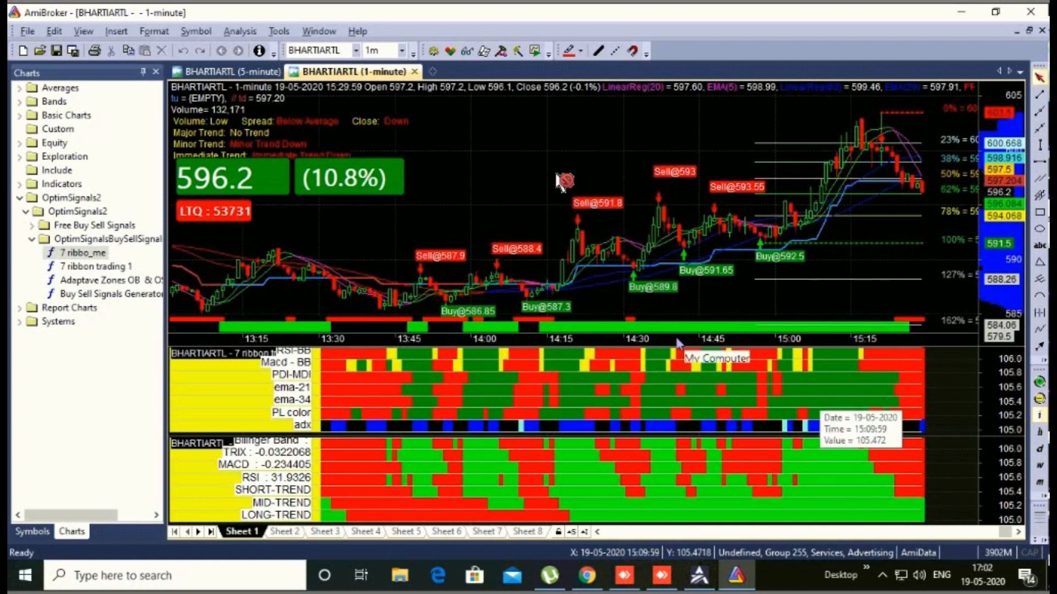
right_click(552, 169)
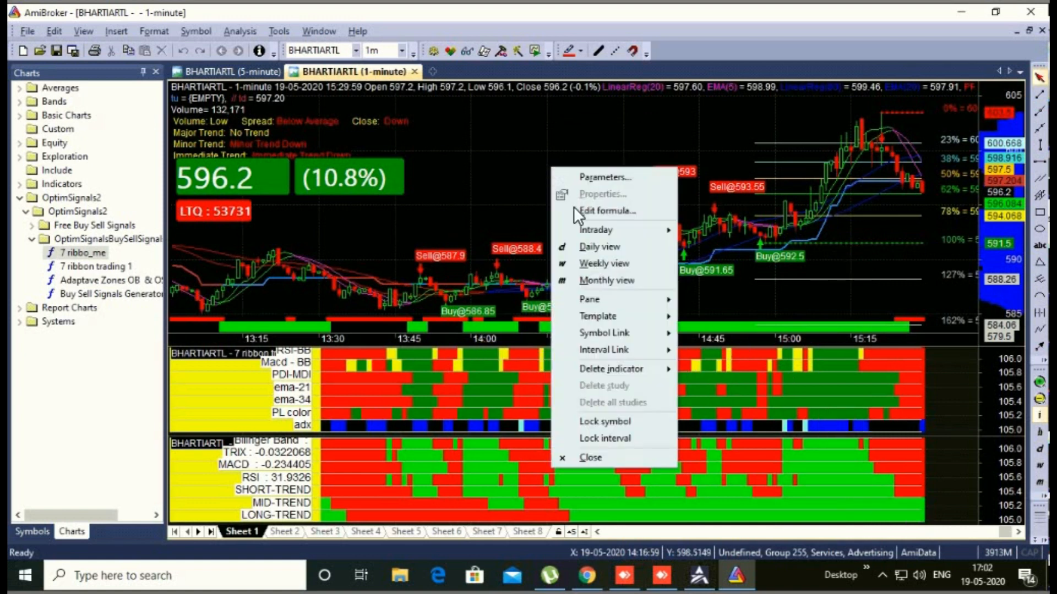
mouse_move(649, 318)
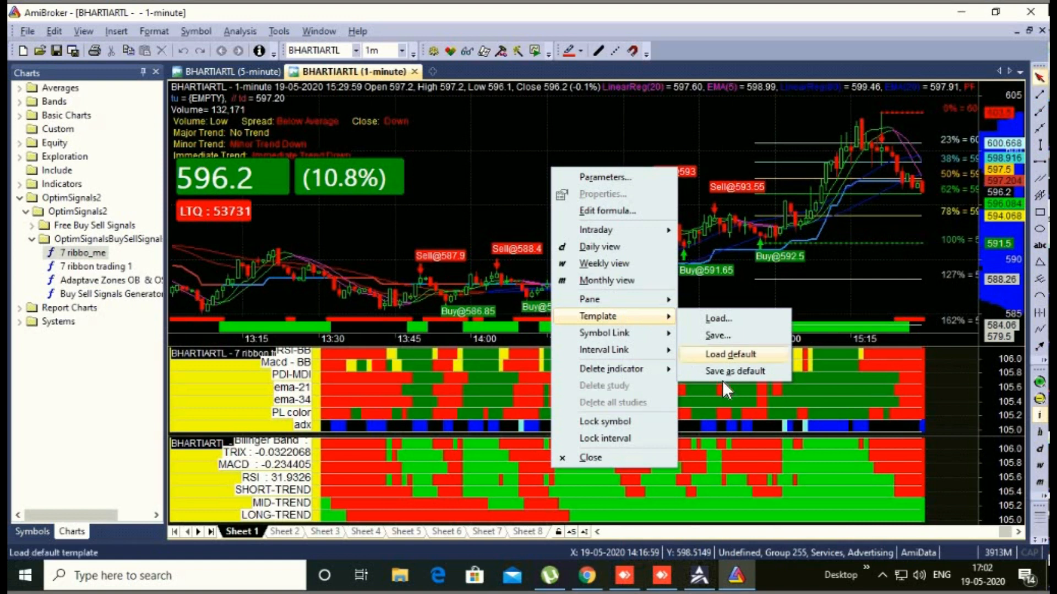
click(736, 372)
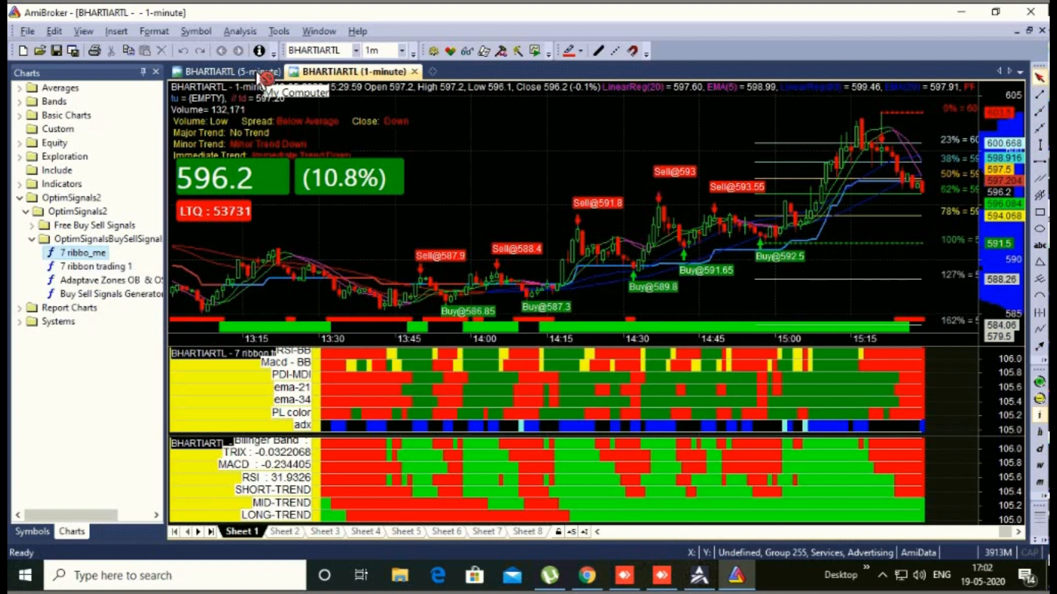
drag(255, 70, 364, 440)
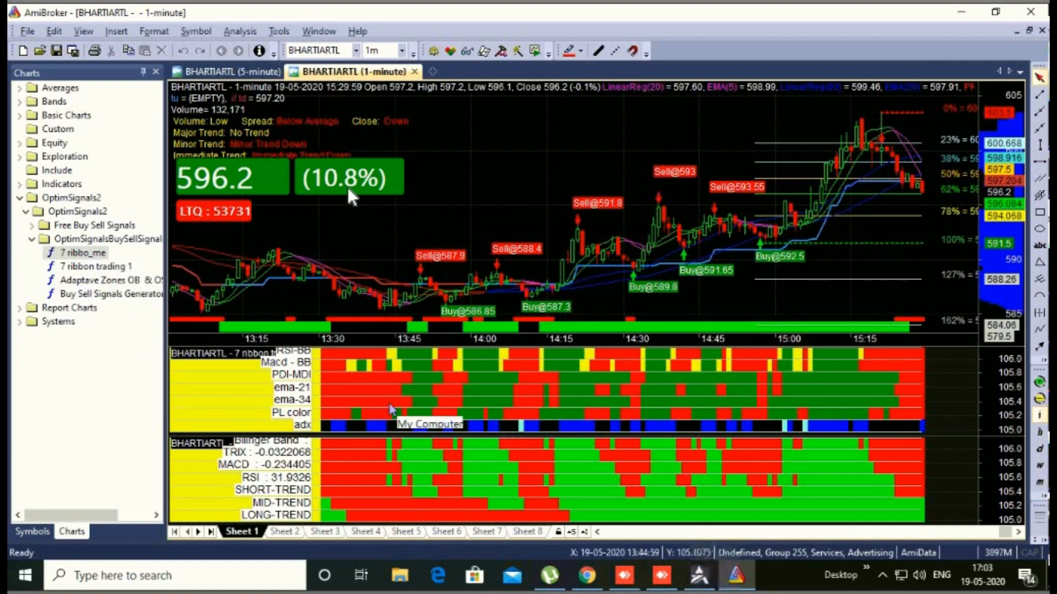
Step: Close the Charts pane, leaving only Symbols, and save the 1-minute chart as the default template again
click(155, 70)
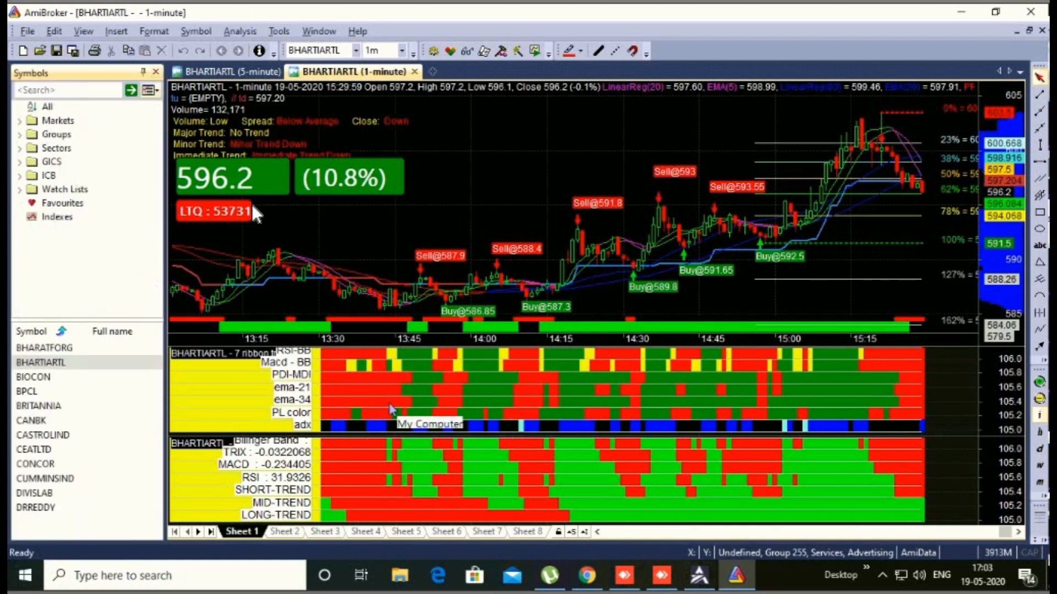
right_click(531, 150)
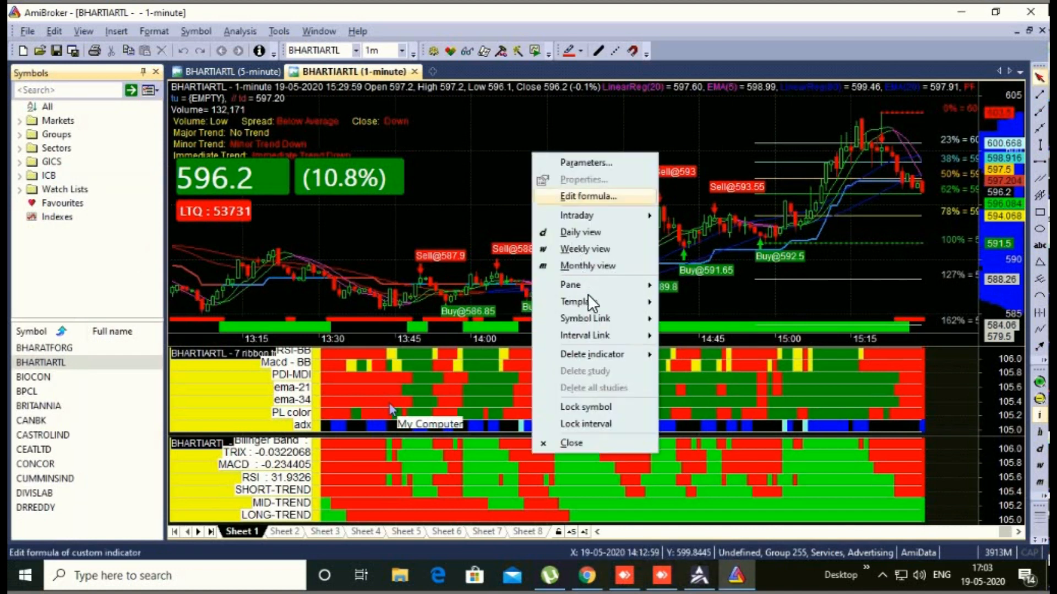
right_click(477, 105)
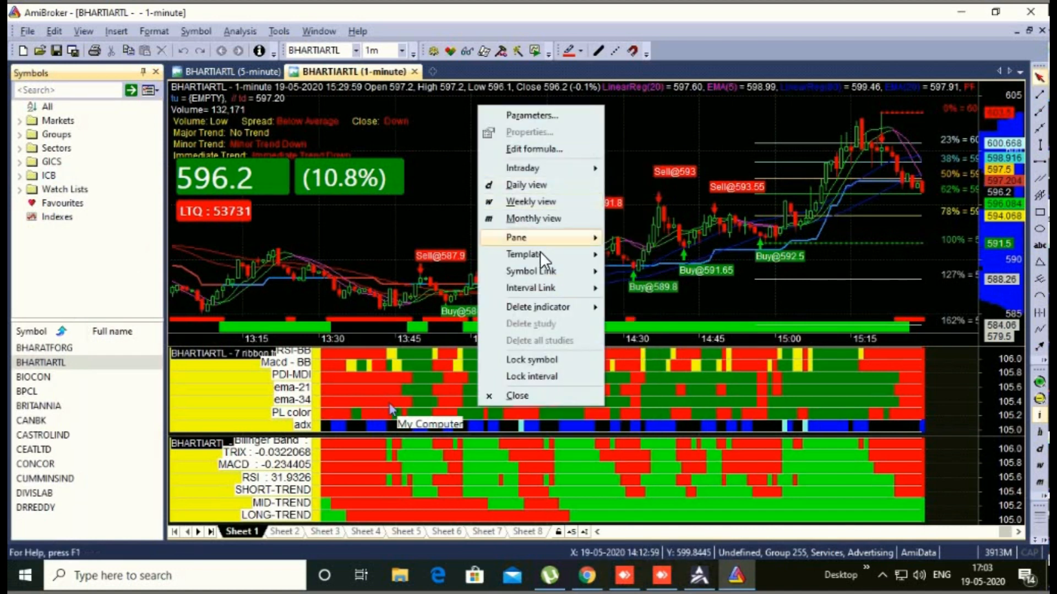
mouse_move(539, 253)
click(671, 308)
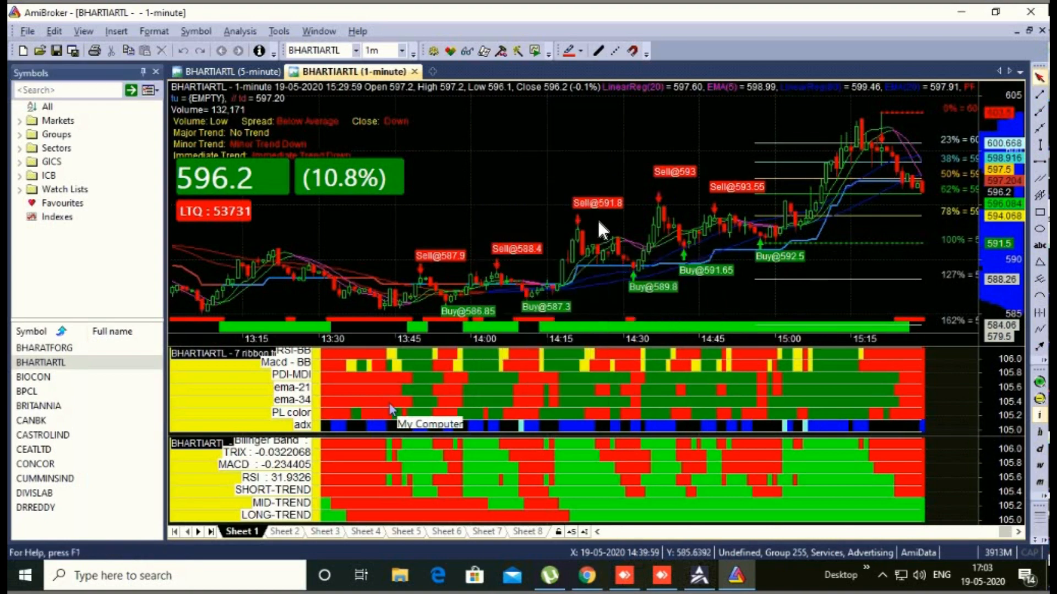
Step: Load the default template into the BHARTIARTL 5-minute chart
click(249, 67)
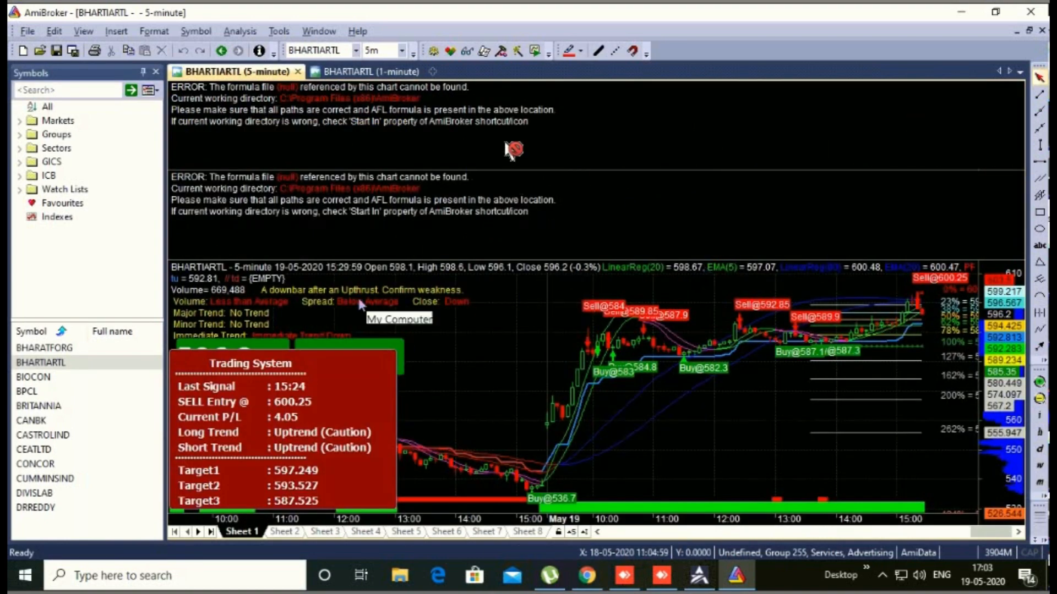
right_click(505, 144)
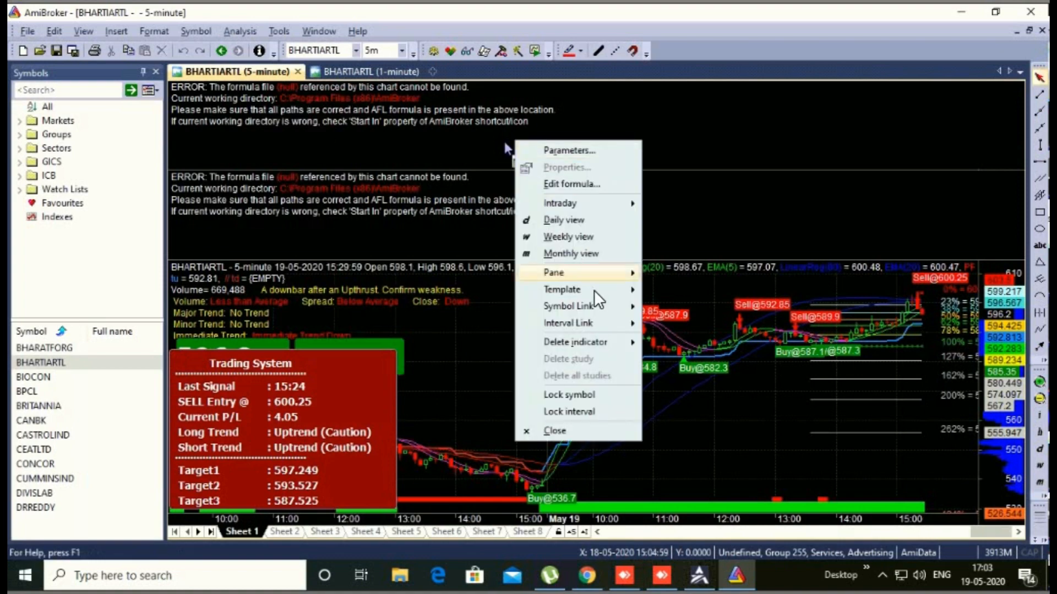
mouse_move(597, 292)
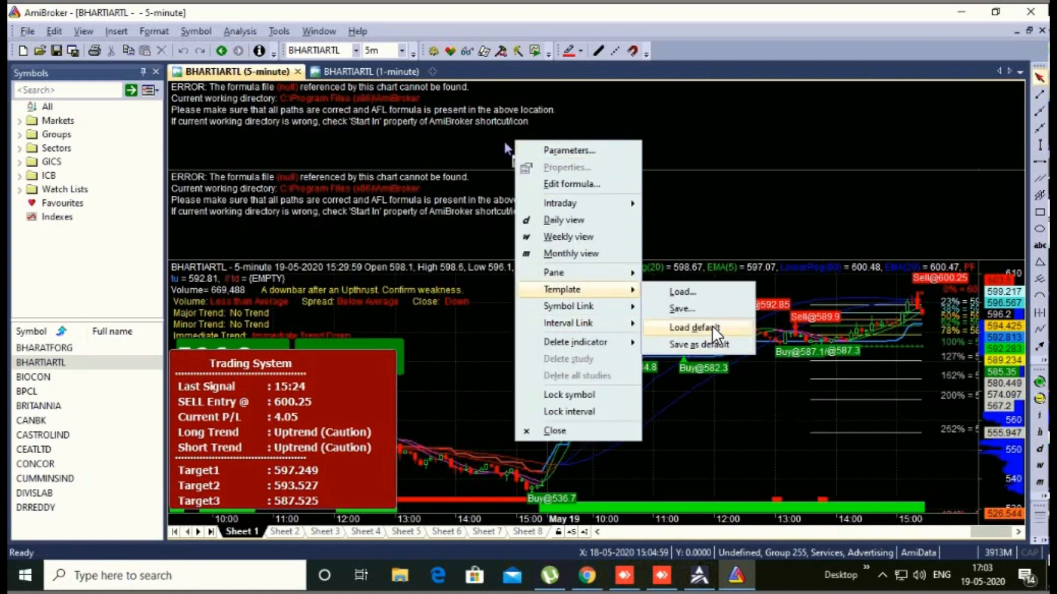
click(694, 328)
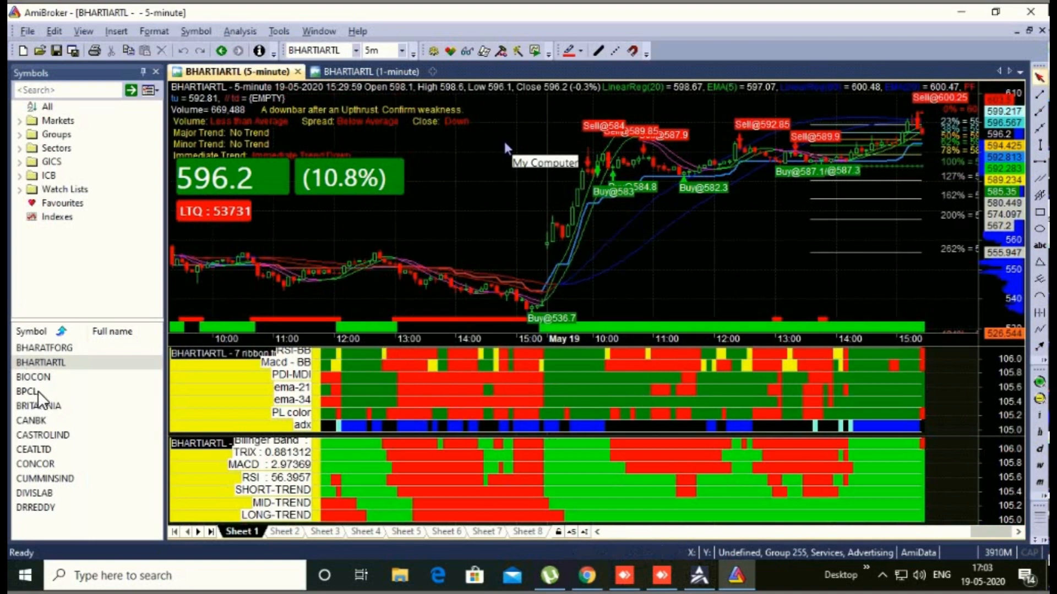
Step: View BIOCON, BPCL, BRITANNIA, CANBK and CASTROLIND one after another in the 5-minute chart
click(47, 377)
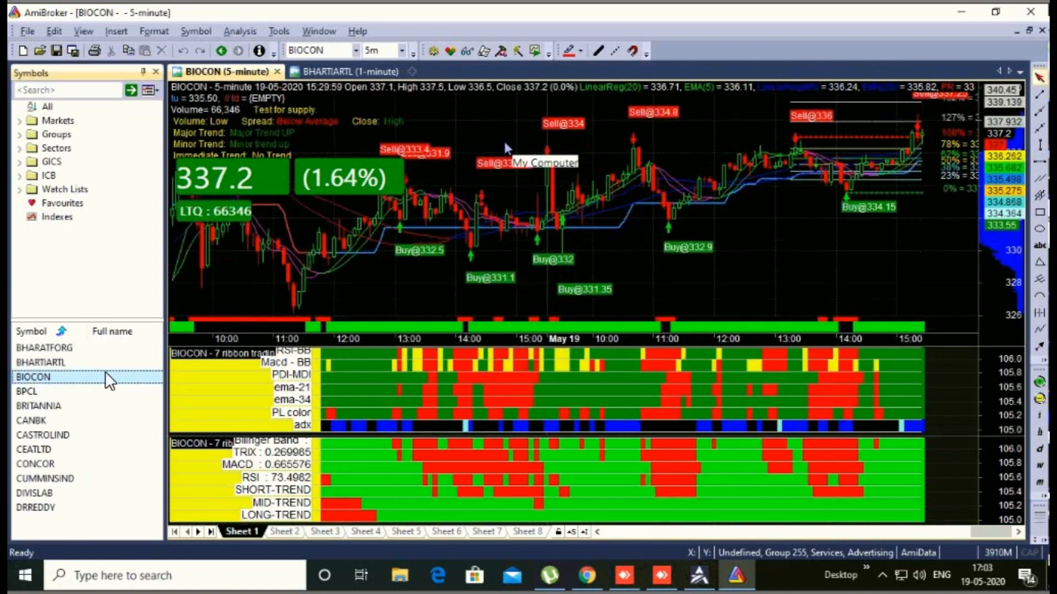
click(35, 391)
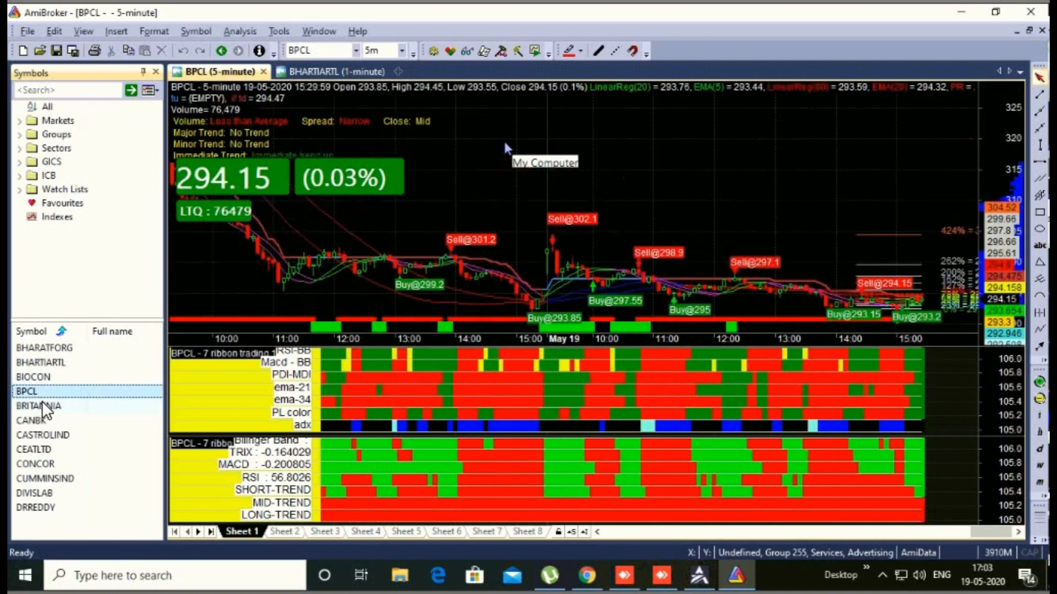
click(43, 406)
click(39, 422)
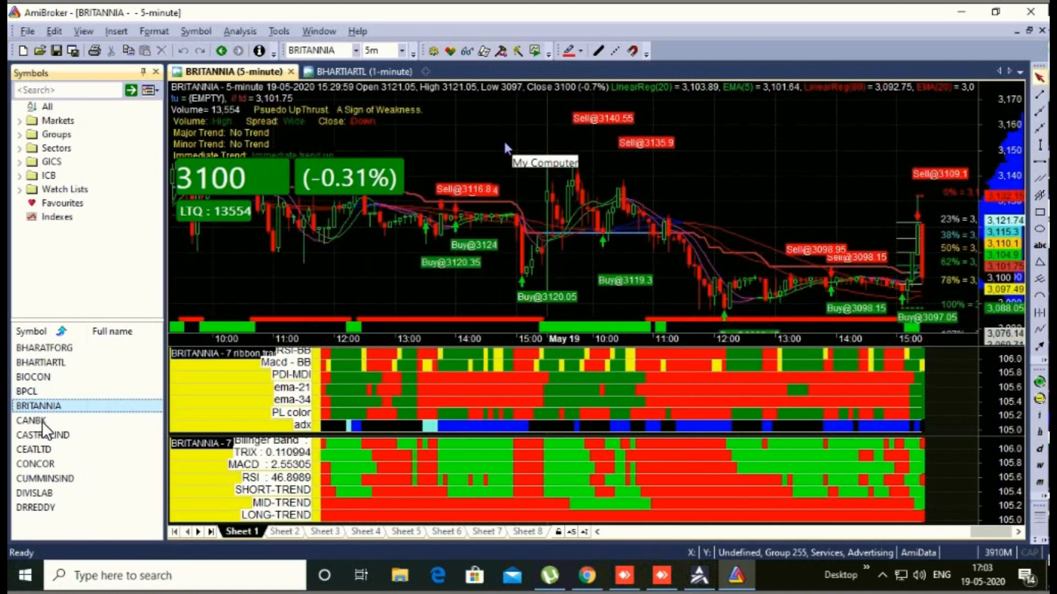
click(59, 436)
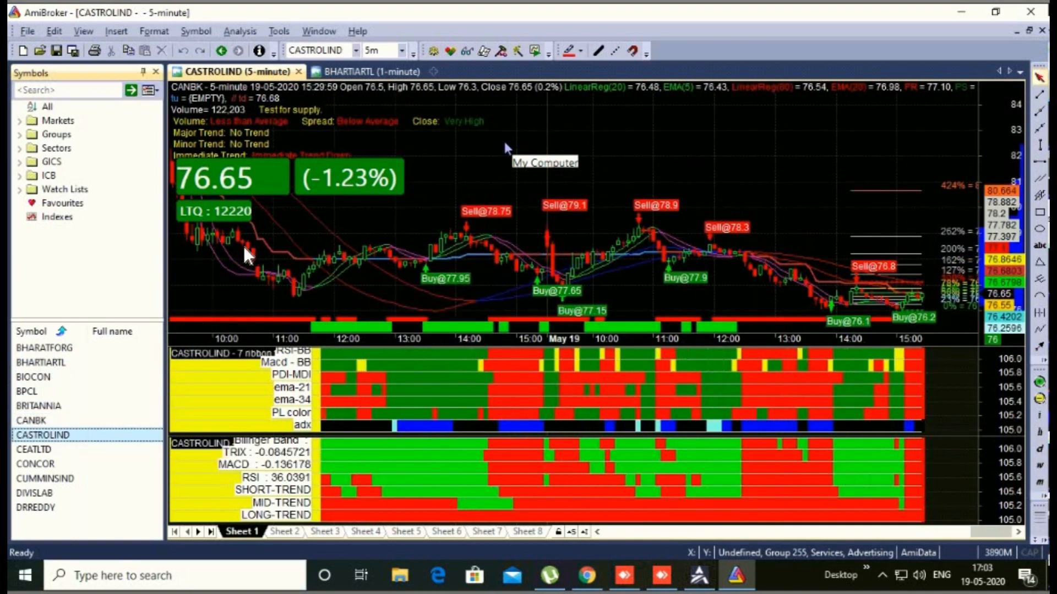
Step: Set the interval of the 1-minute BHARTIARTL chart to 5-minute
click(371, 70)
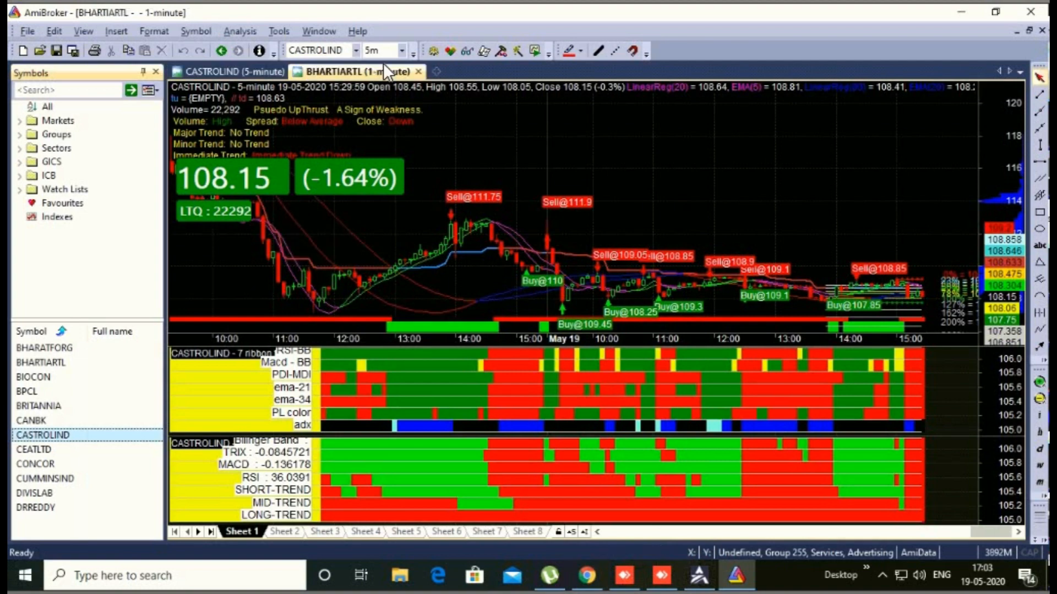
click(401, 51)
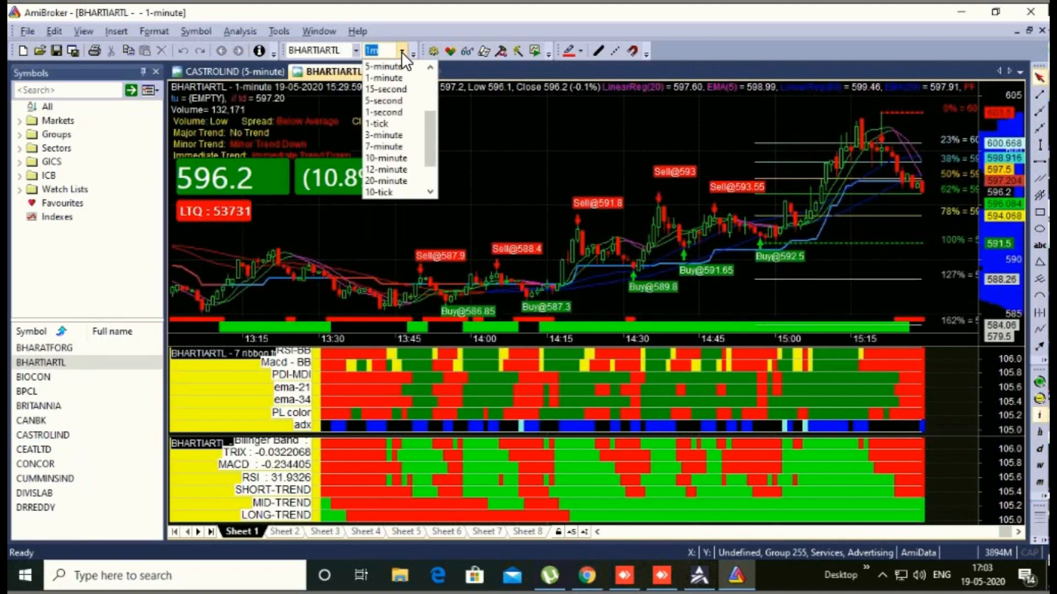
click(404, 48)
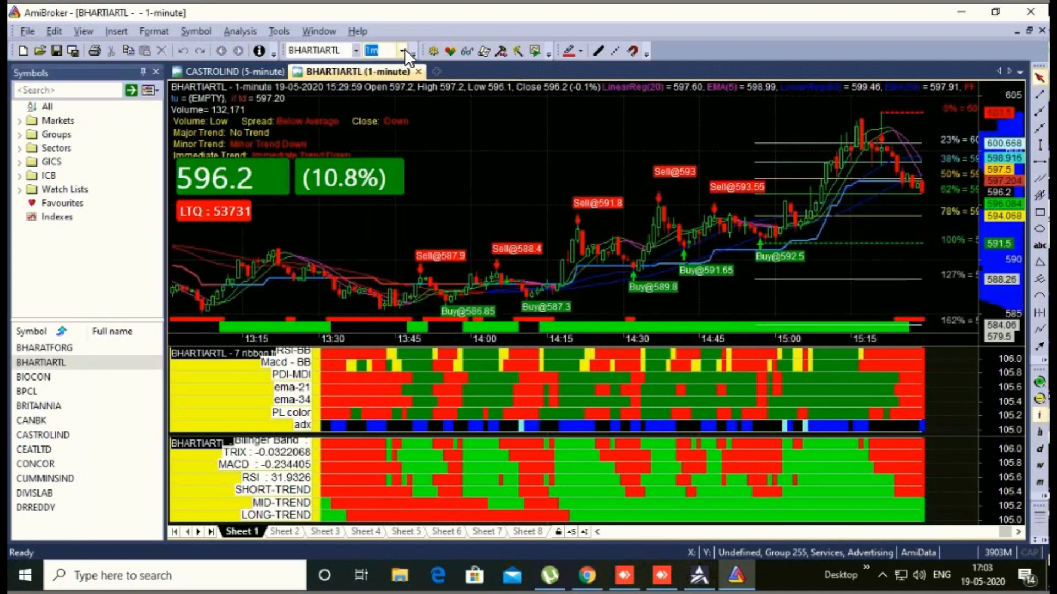
click(404, 50)
click(396, 66)
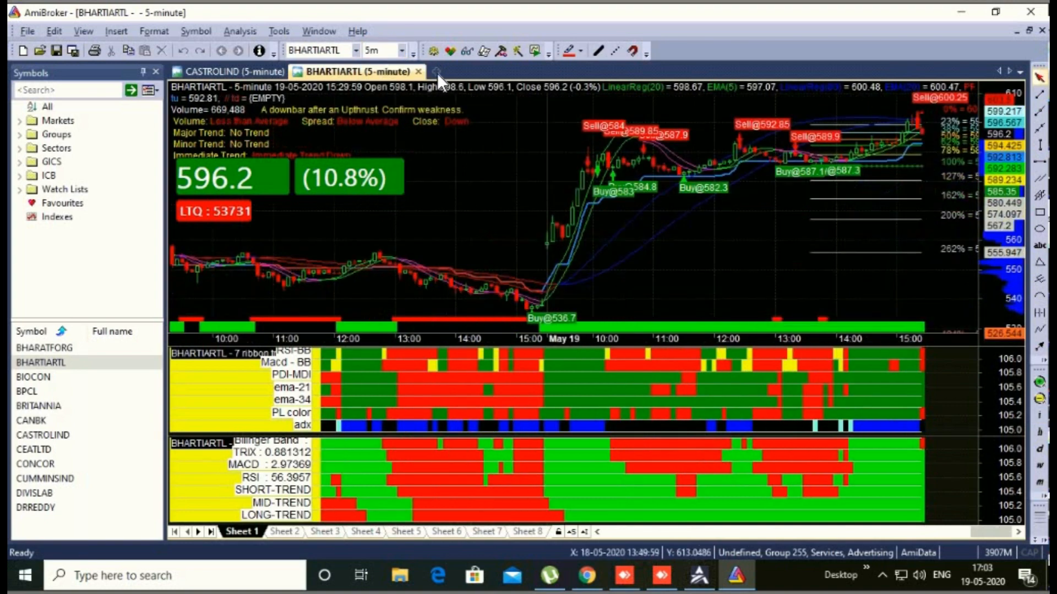
Step: Open a new default chart, show BRITANNIA in it and set its interval to 5-minute
click(438, 73)
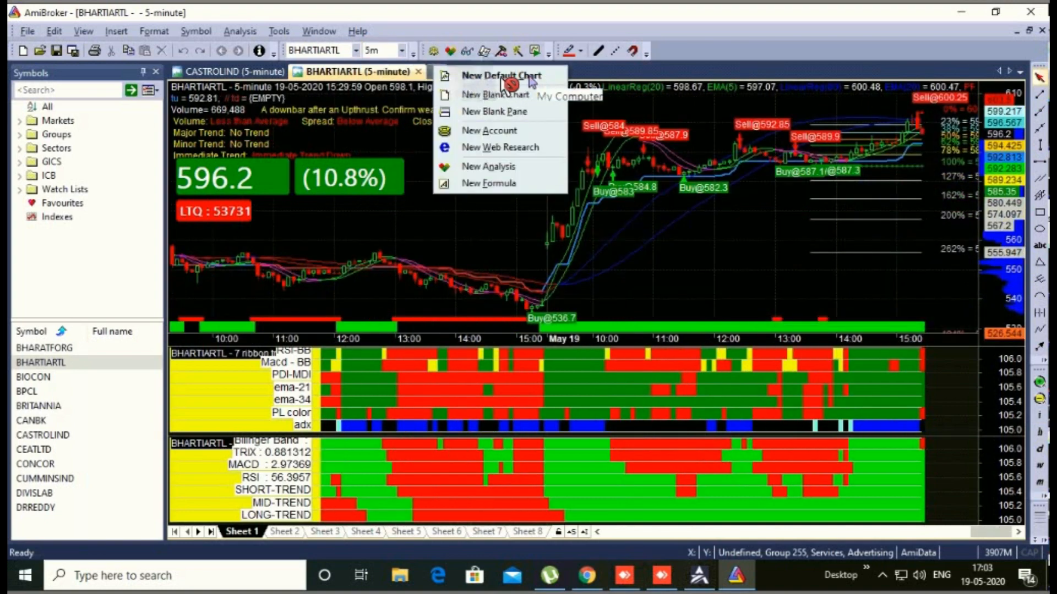
click(479, 77)
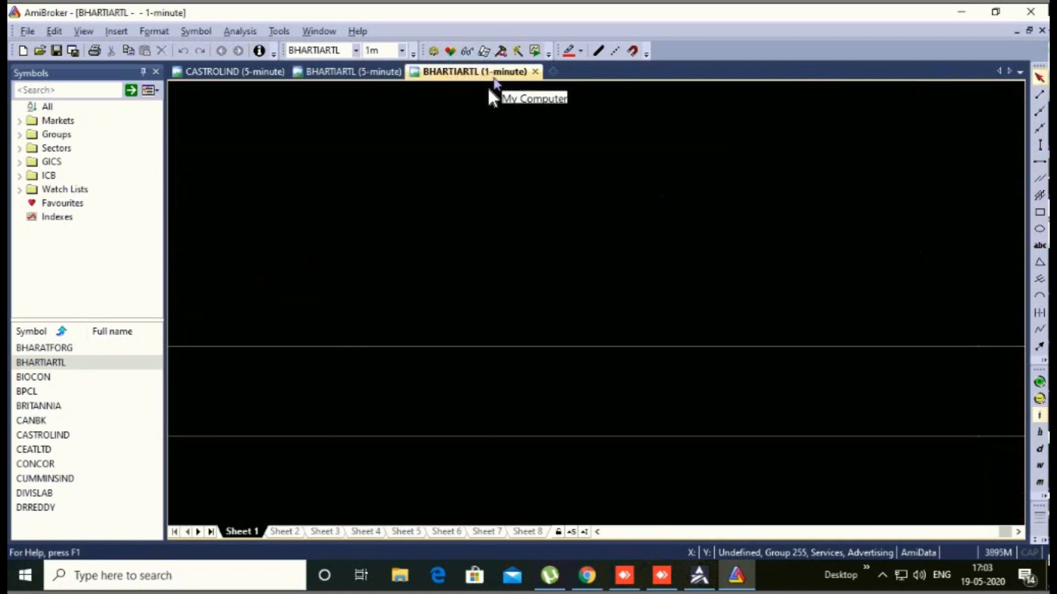
click(51, 405)
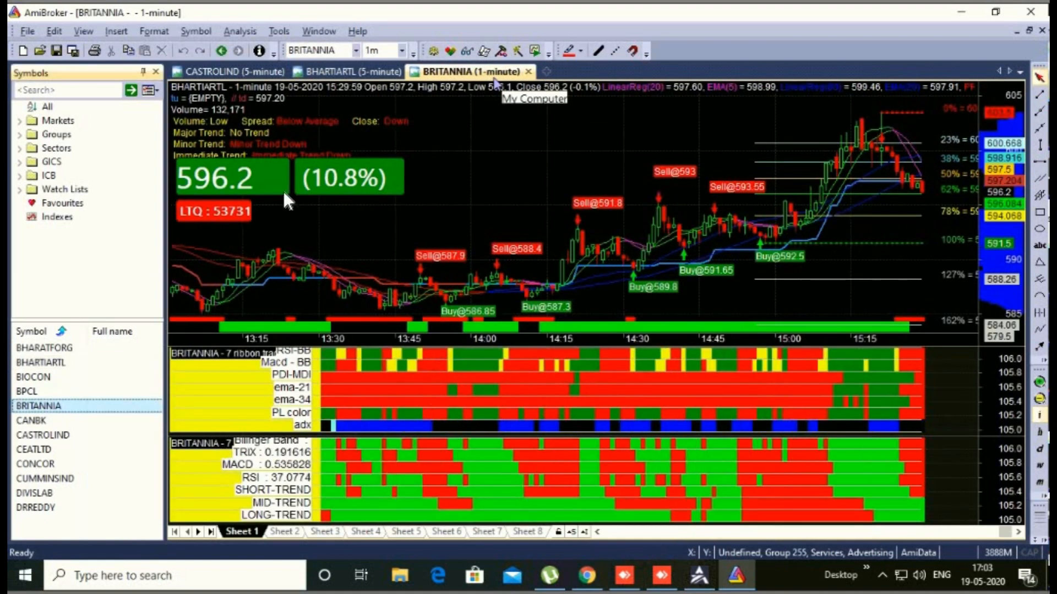
click(382, 50)
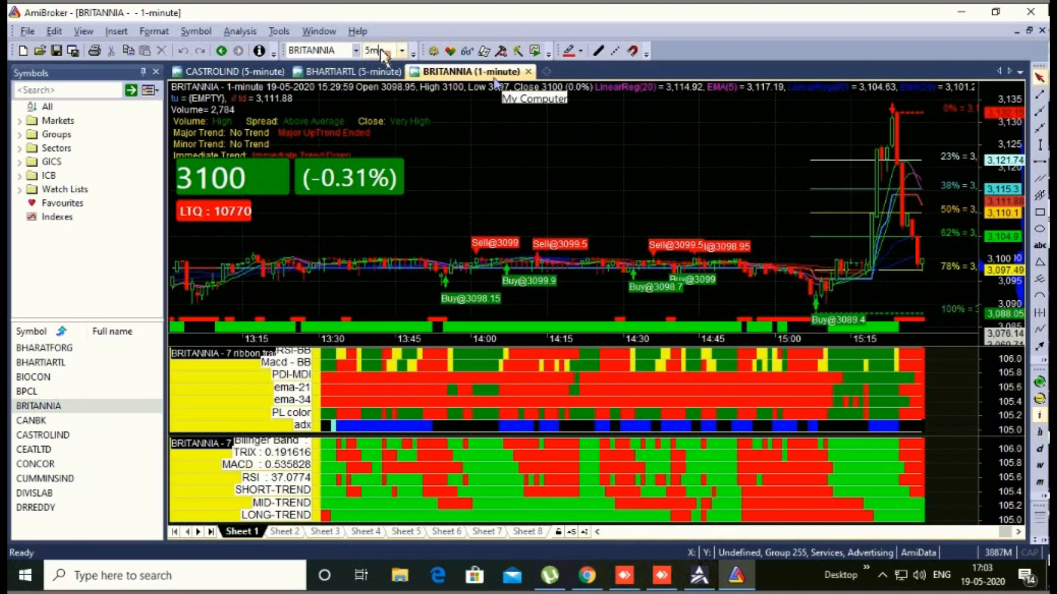
text(5m)
key(Return)
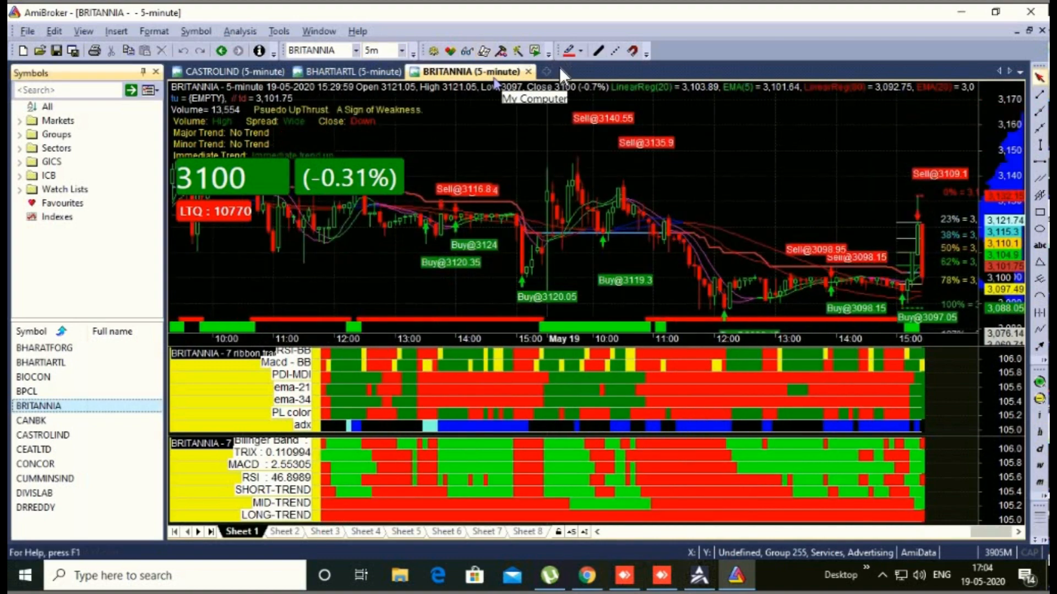
Step: Open another default chart, show CEATLTD in it and set its interval to 5-minute
click(546, 69)
click(573, 74)
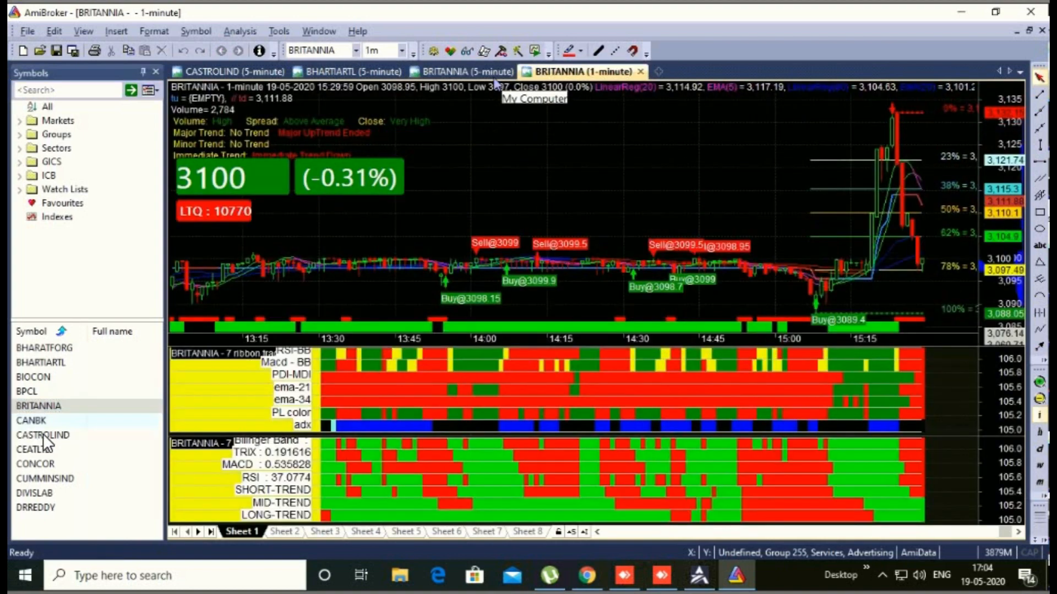
click(43, 435)
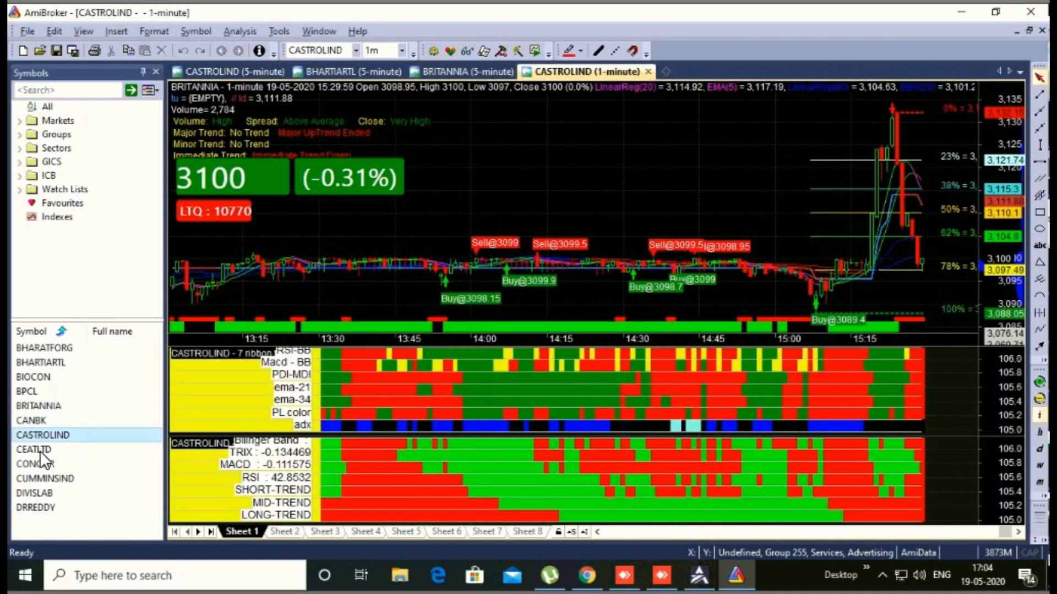
click(39, 450)
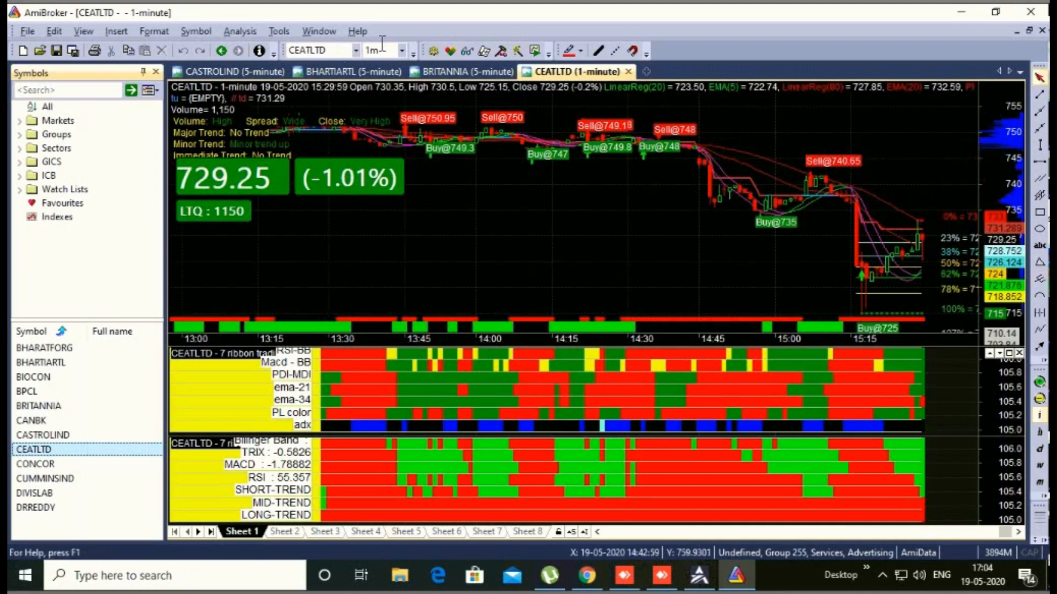
click(402, 50)
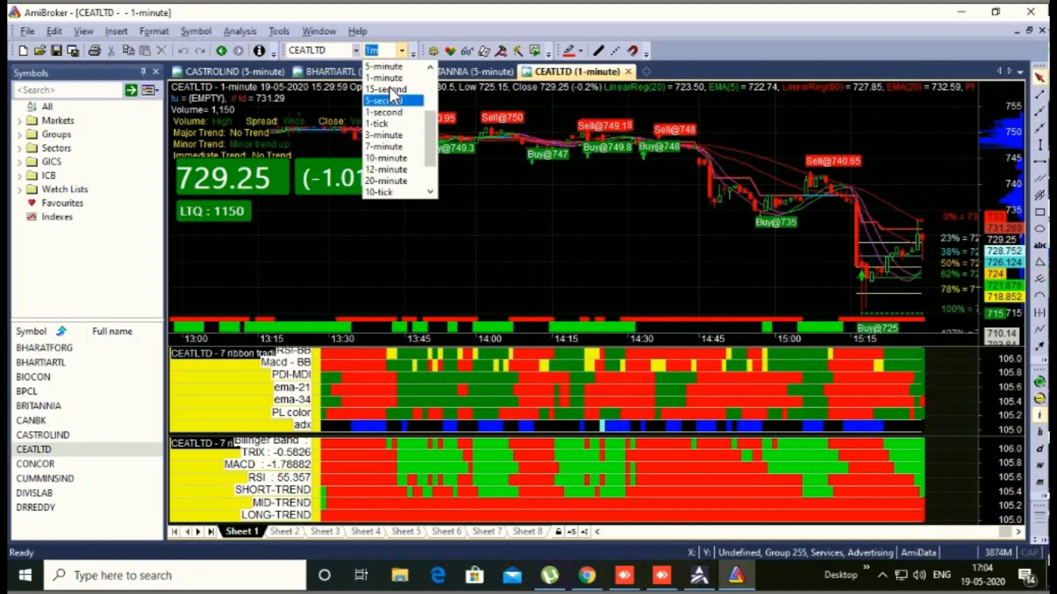
click(395, 66)
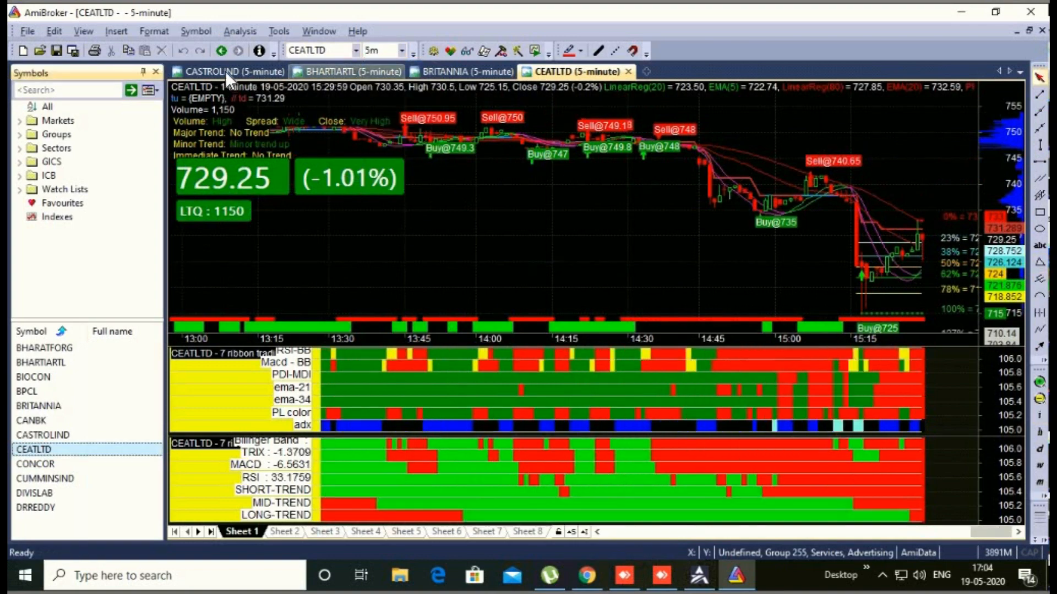
Step: Review the CASTROLIND chart and add a further default chart for BPCL with a 5-minute interval
drag(226, 71, 600, 73)
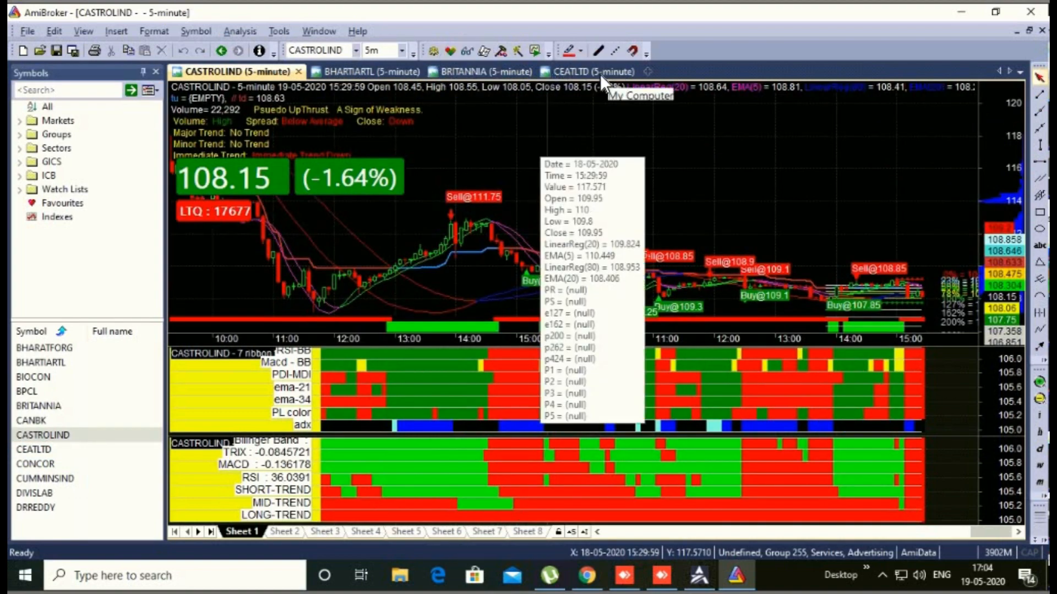
mouse_move(600, 74)
mouse_down()
mouse_move(610, 82)
mouse_move(600, 74)
mouse_up()
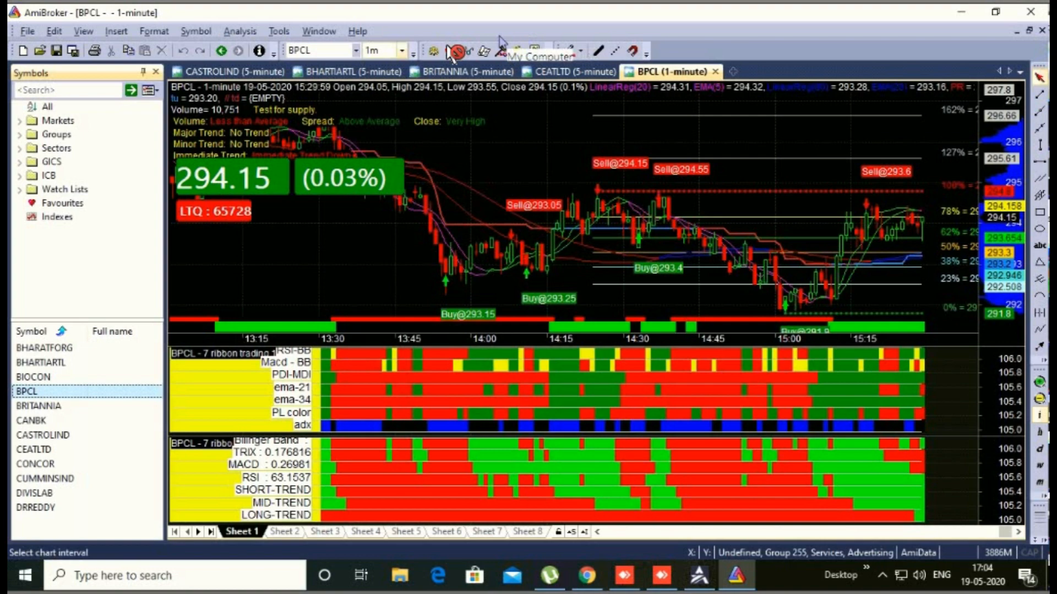
click(402, 50)
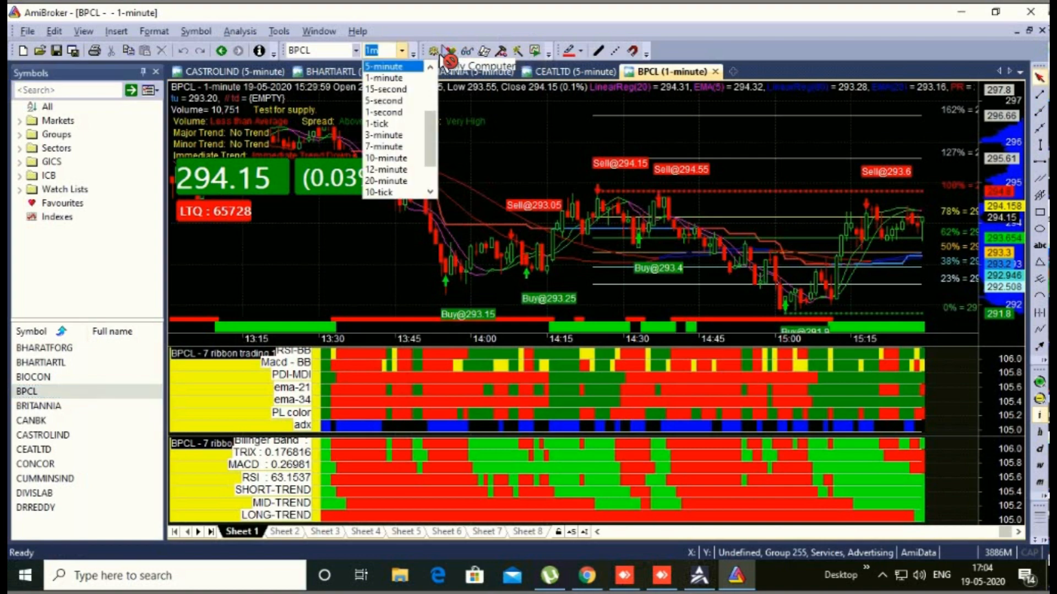
key(Return)
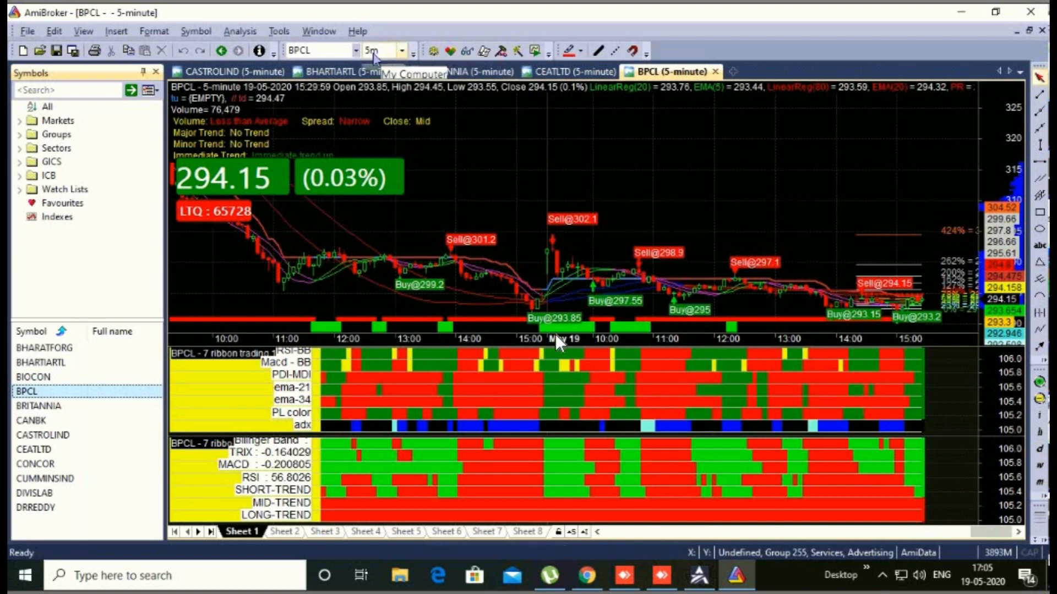
Step: Inspect the BPCL candles at the sell signals of 302.1 and 298.9 on May 19
click(553, 249)
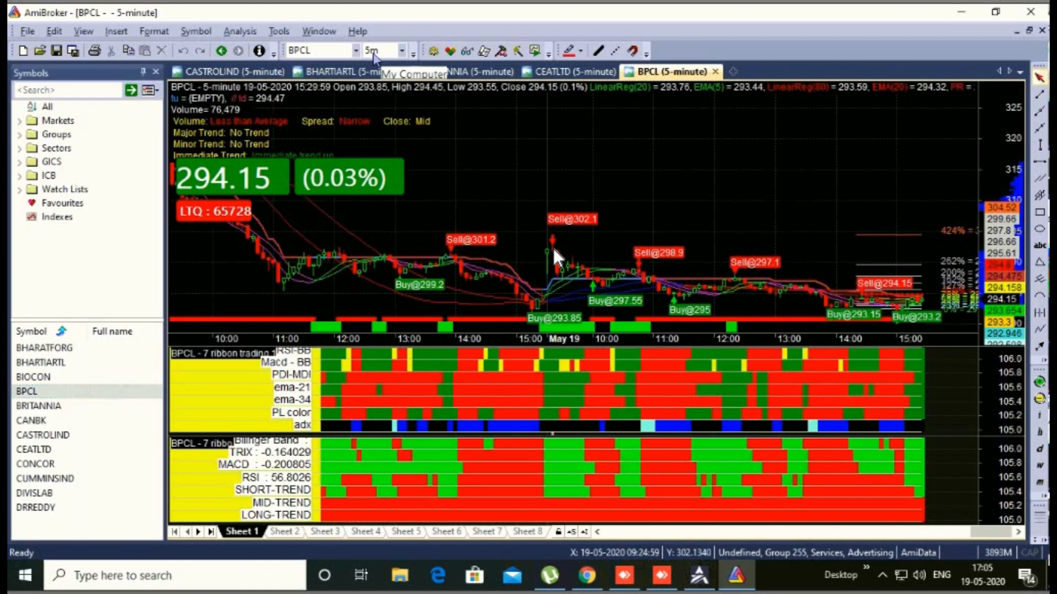
click(552, 246)
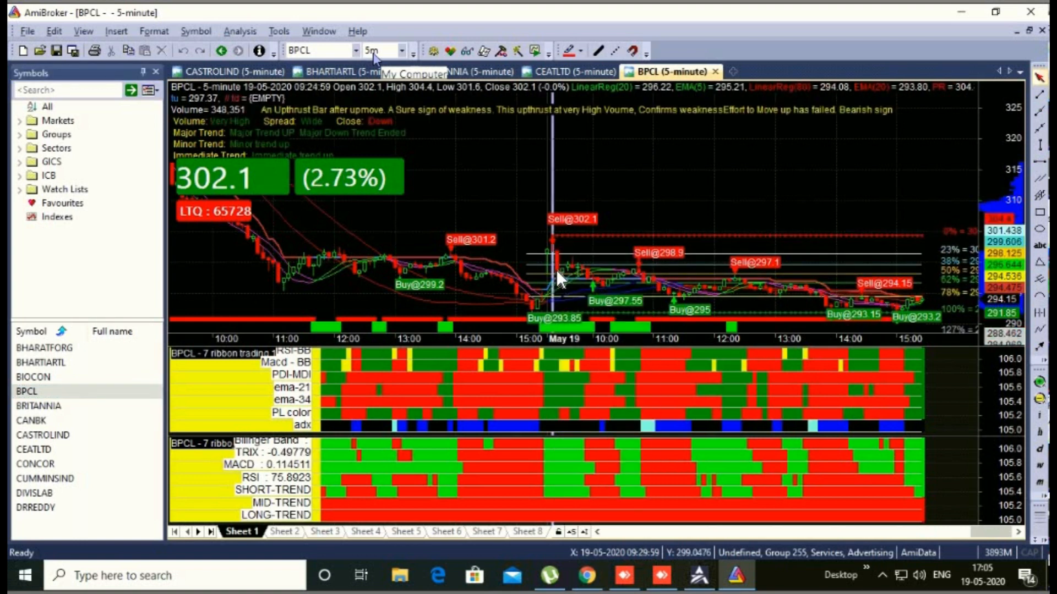
click(558, 273)
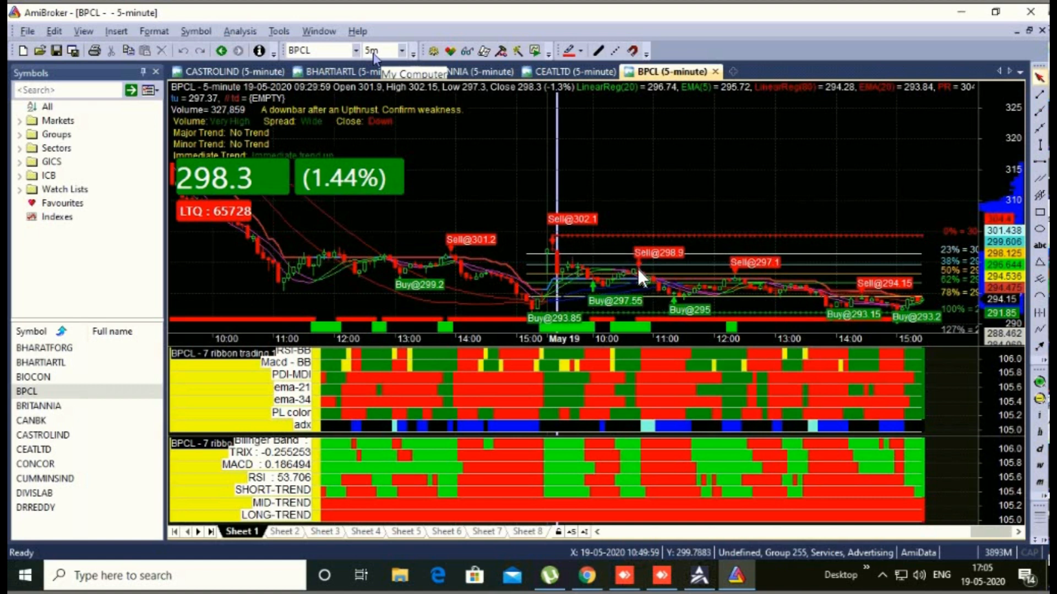
click(634, 283)
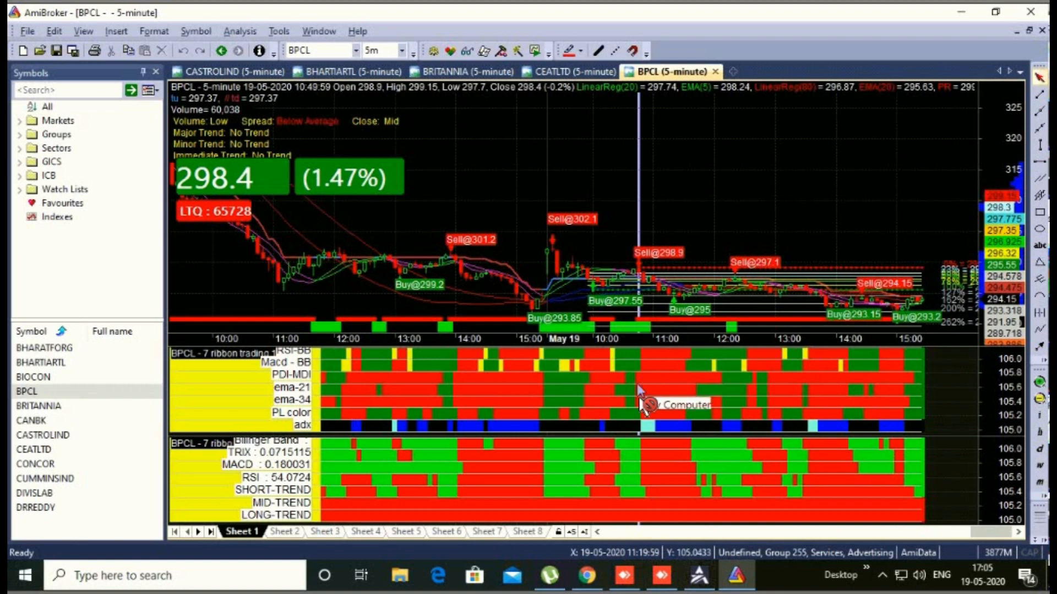
click(643, 275)
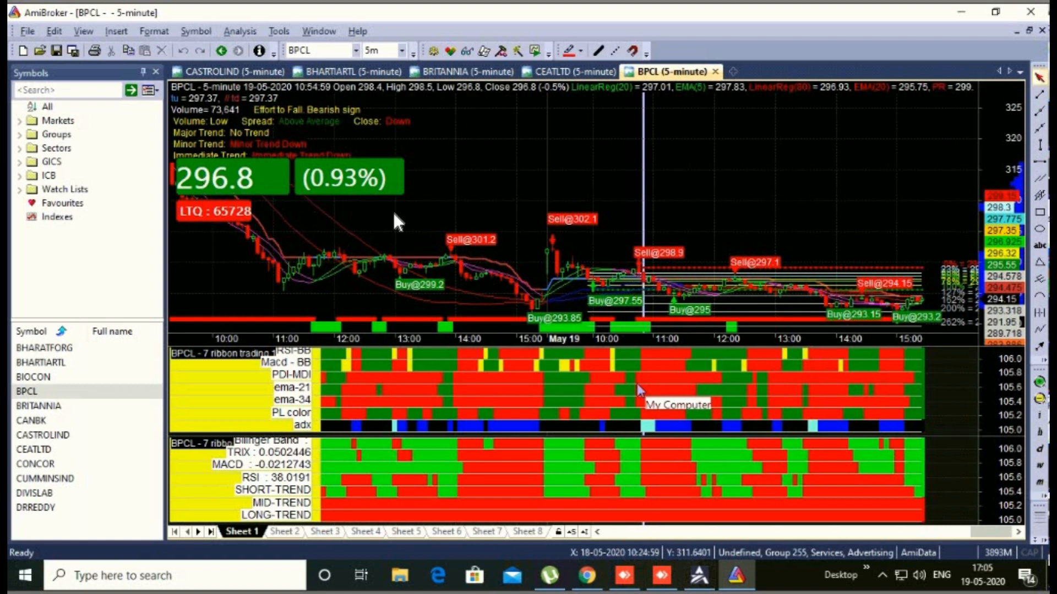
mouse_move(640, 274)
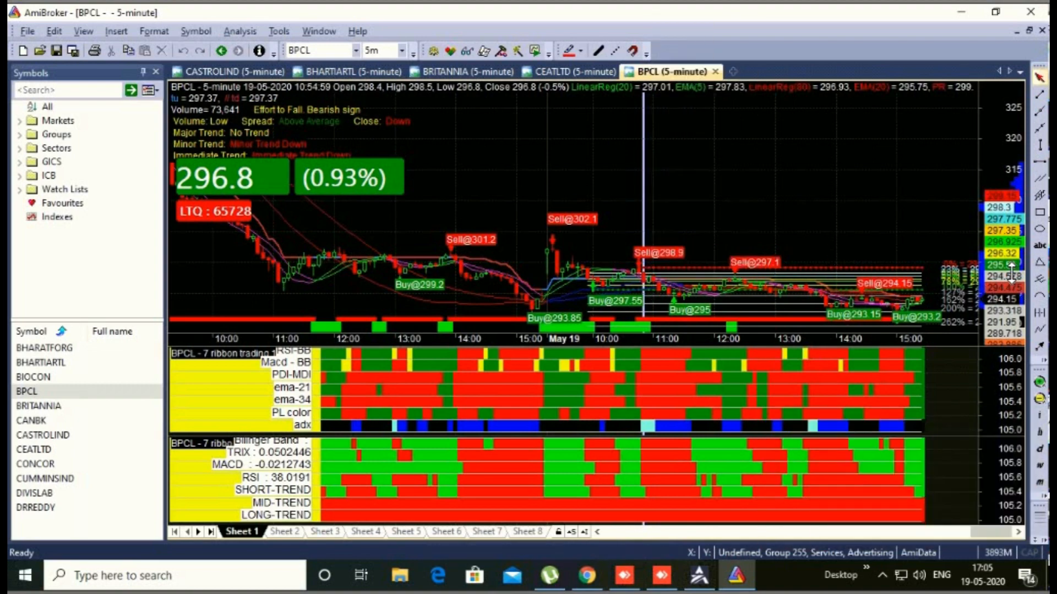
Step: Close the Symbols pane and enlarge the BPCL chart around the May 19 candles
drag(1011, 272, 998, 242)
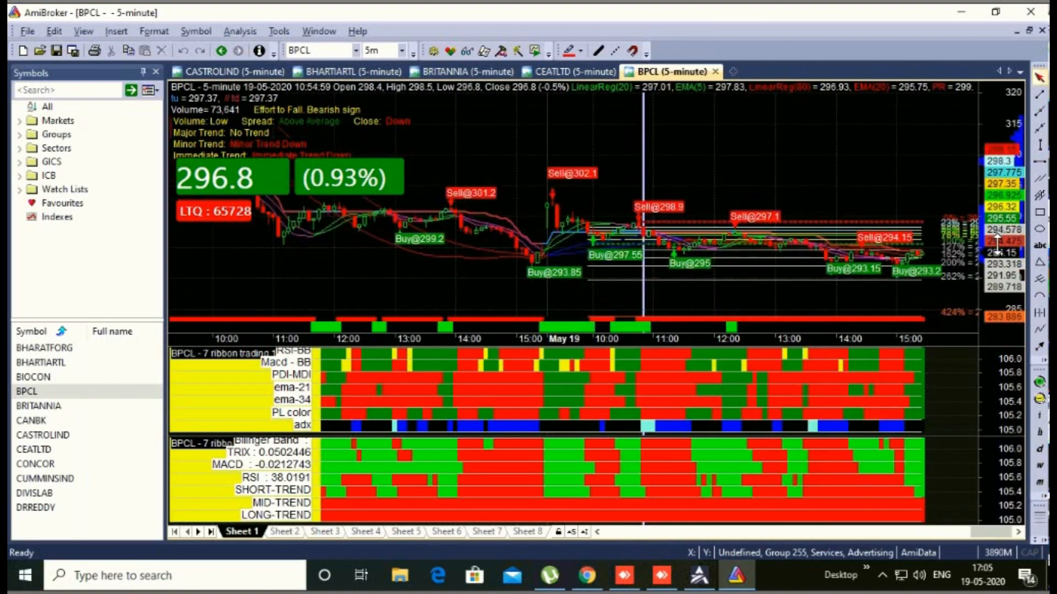
click(157, 72)
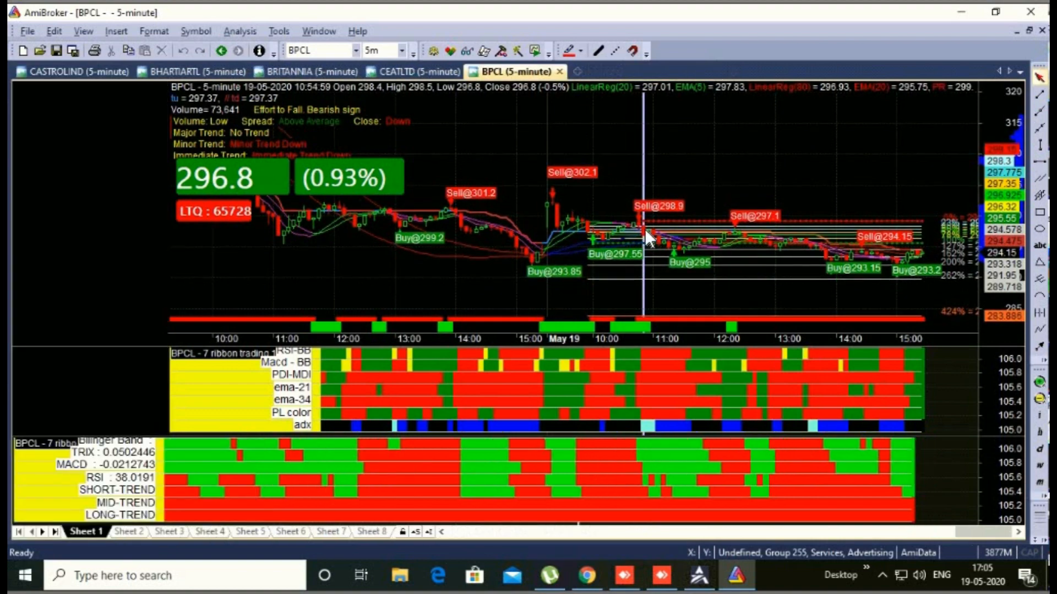
click(1039, 382)
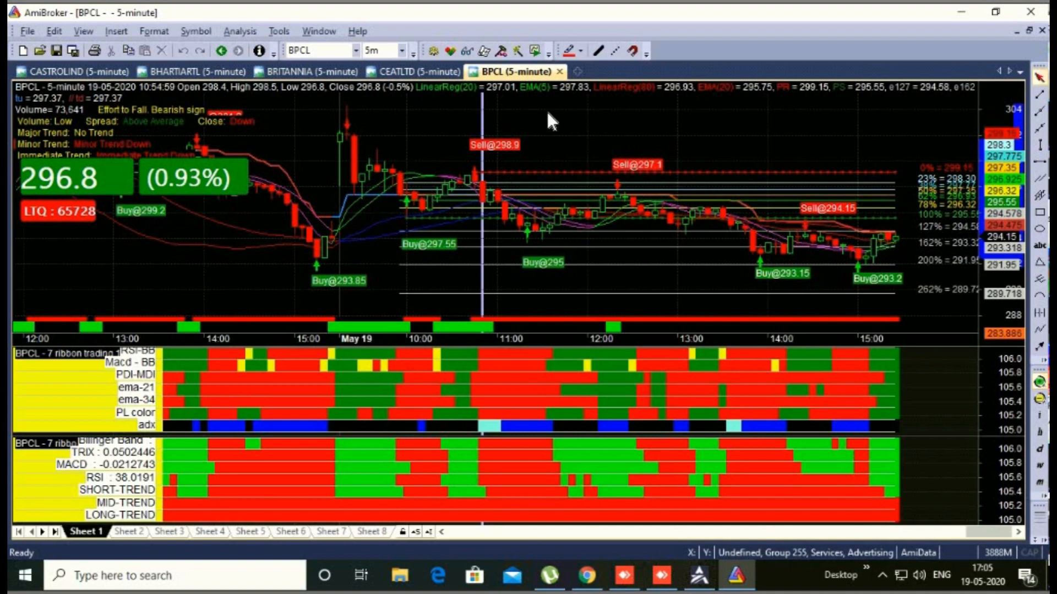
scroll(542, 130, up, 1)
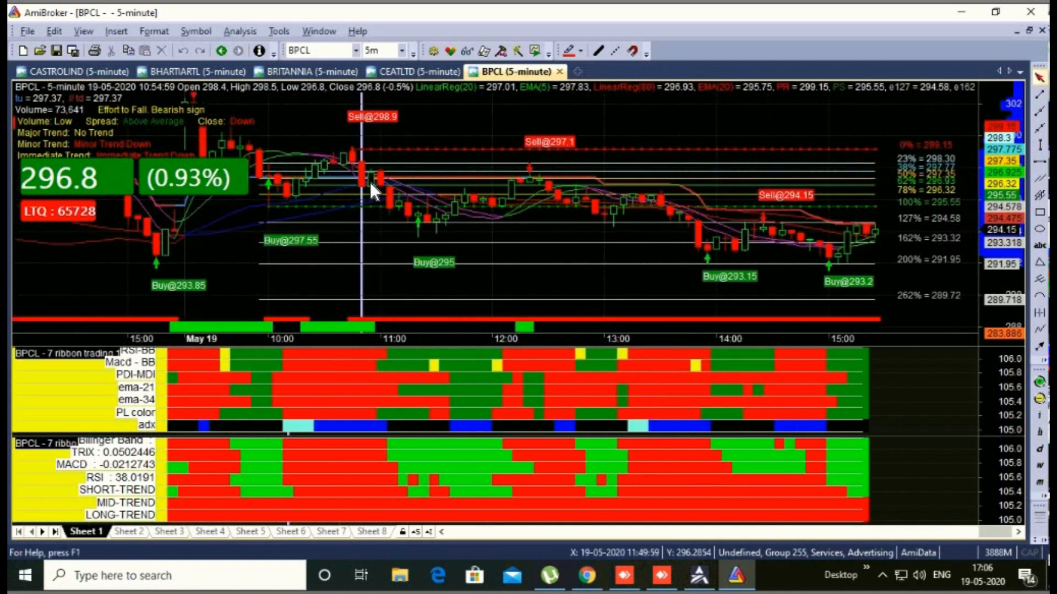
scroll(369, 180, up, 1)
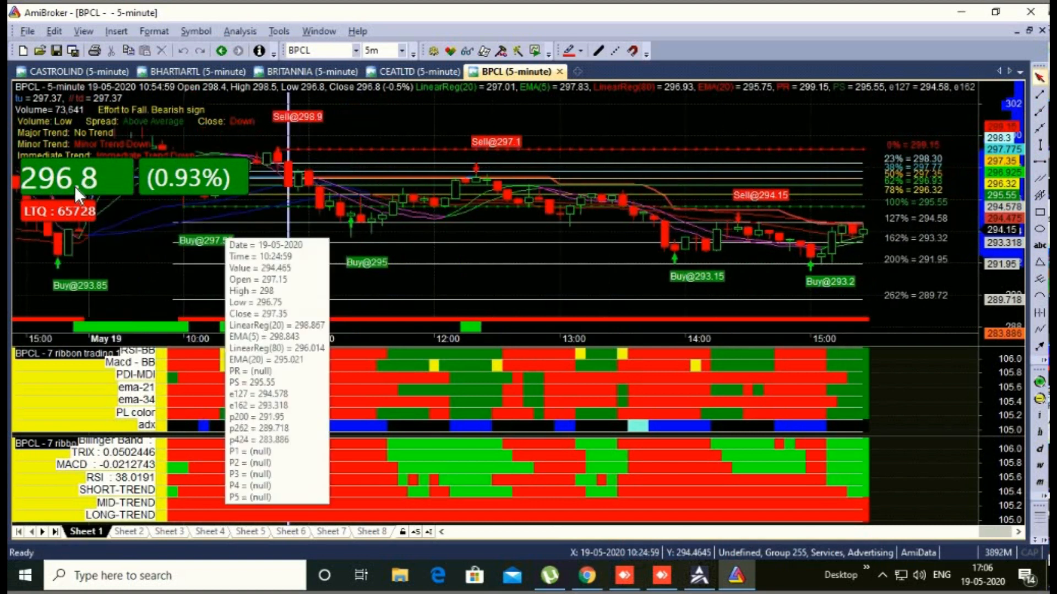
Step: Inspect the BPCL candles leading from the 298.9 sell signal to the 295 buy signal shortly after 11:00
click(322, 206)
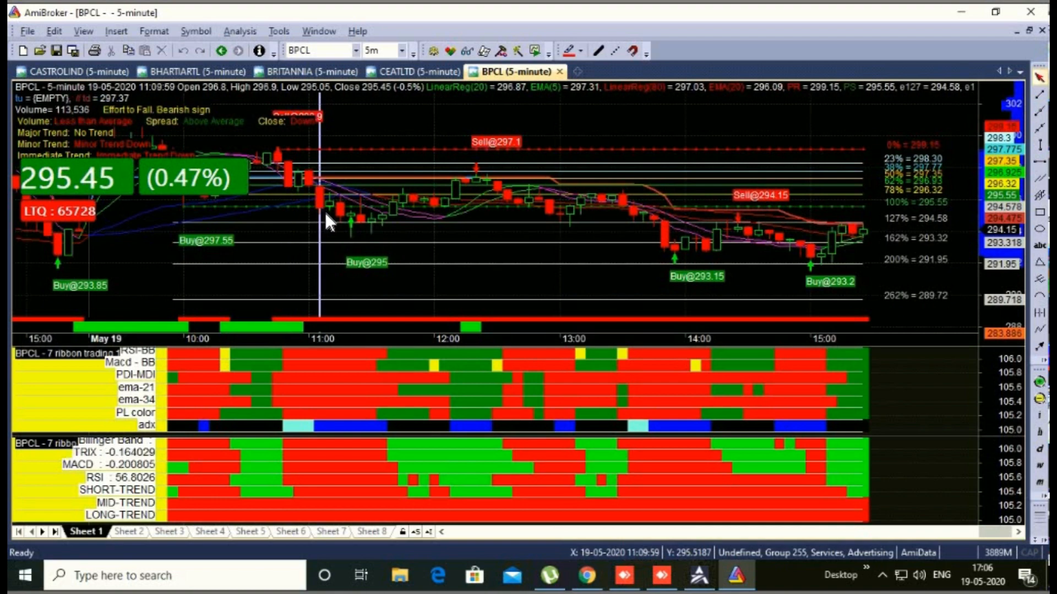
click(334, 213)
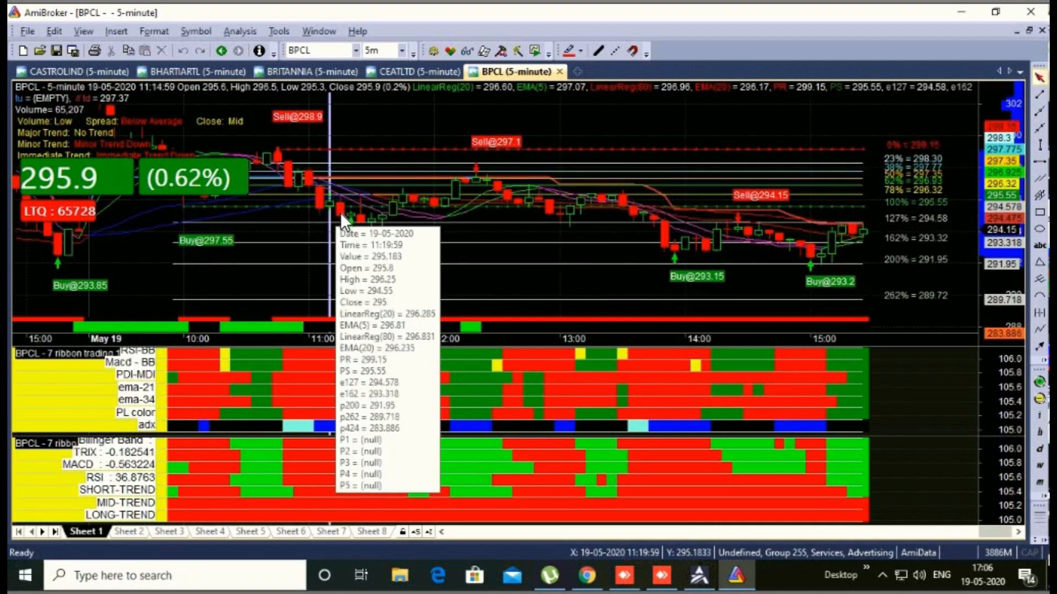
click(341, 215)
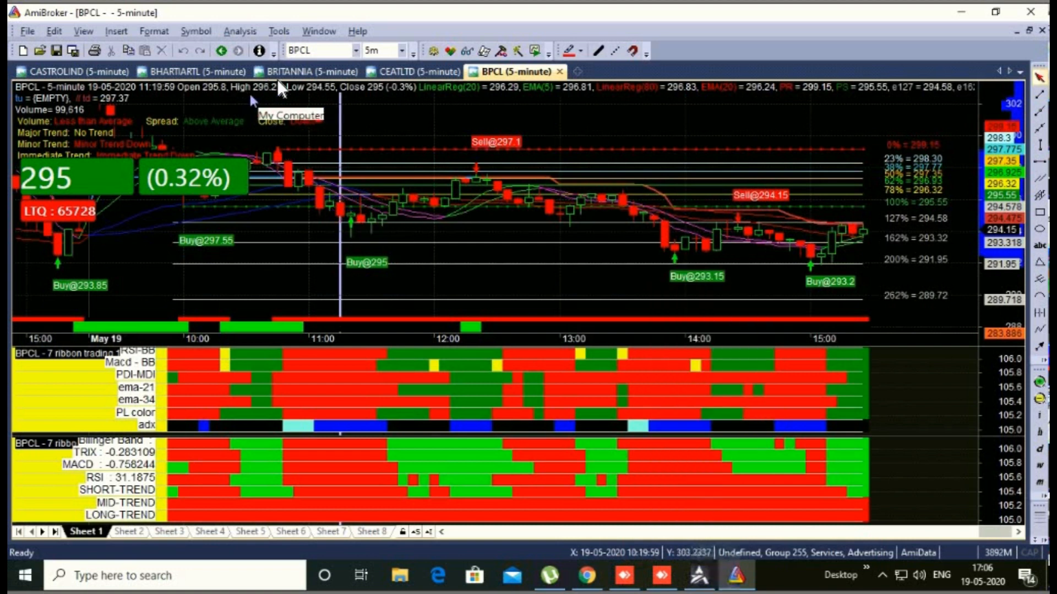
click(354, 226)
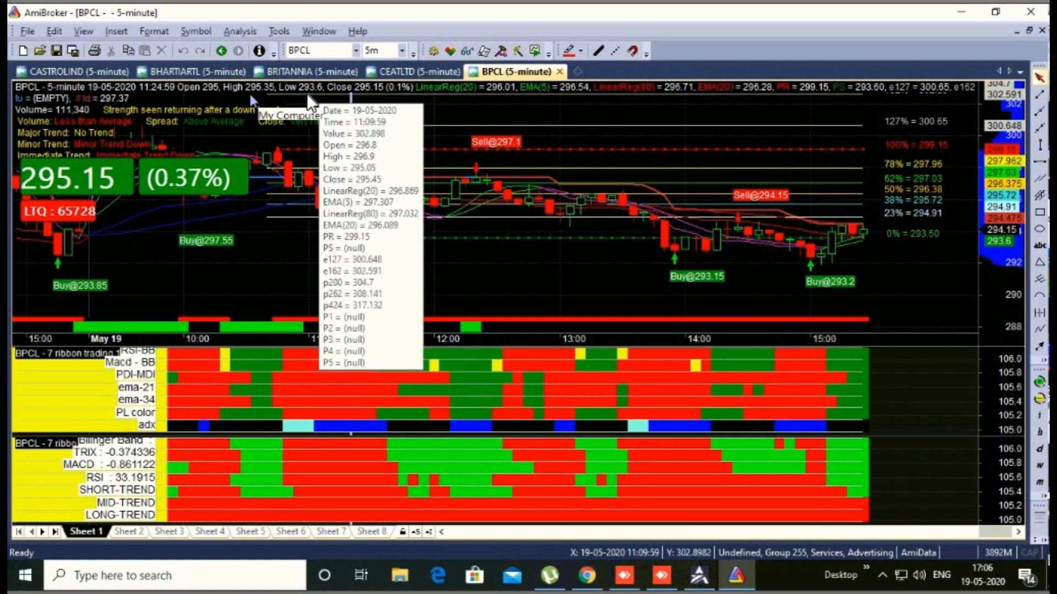
mouse_move(306, 94)
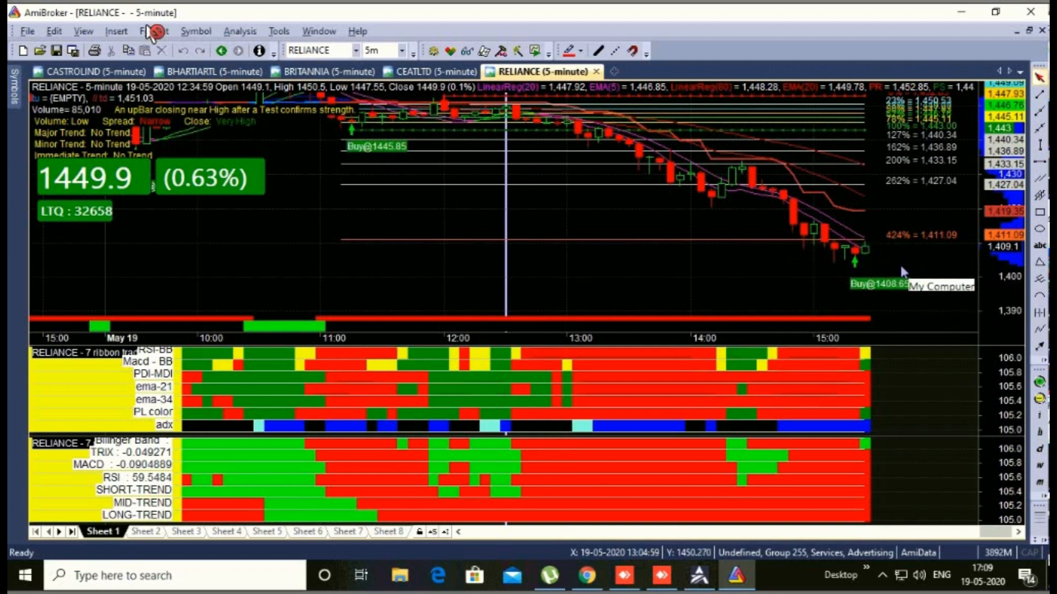
Step: Save all modified files, with the RELIANCE 5-minute chart open
click(27, 32)
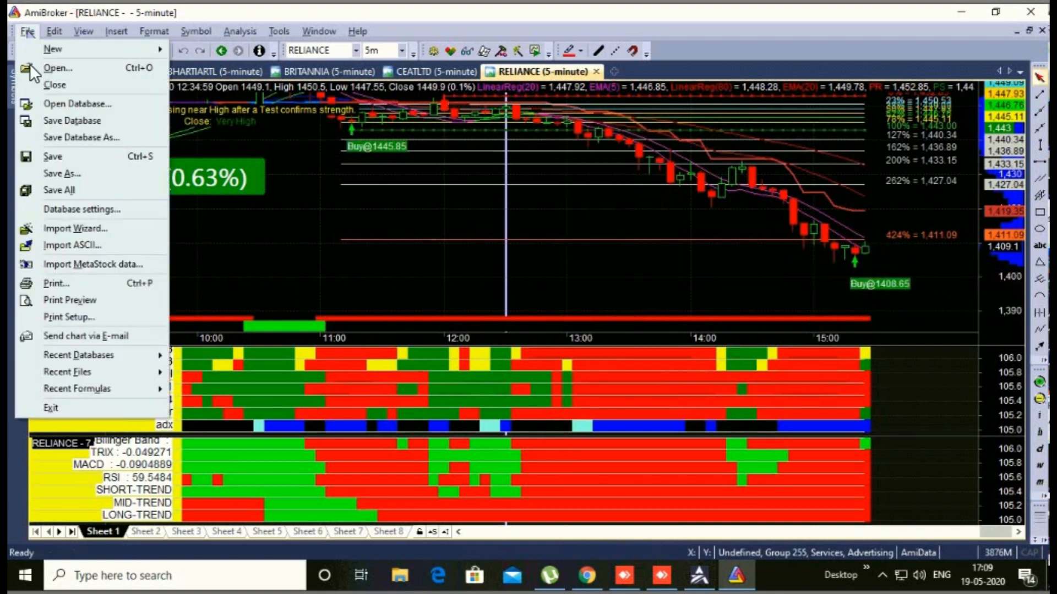
click(58, 188)
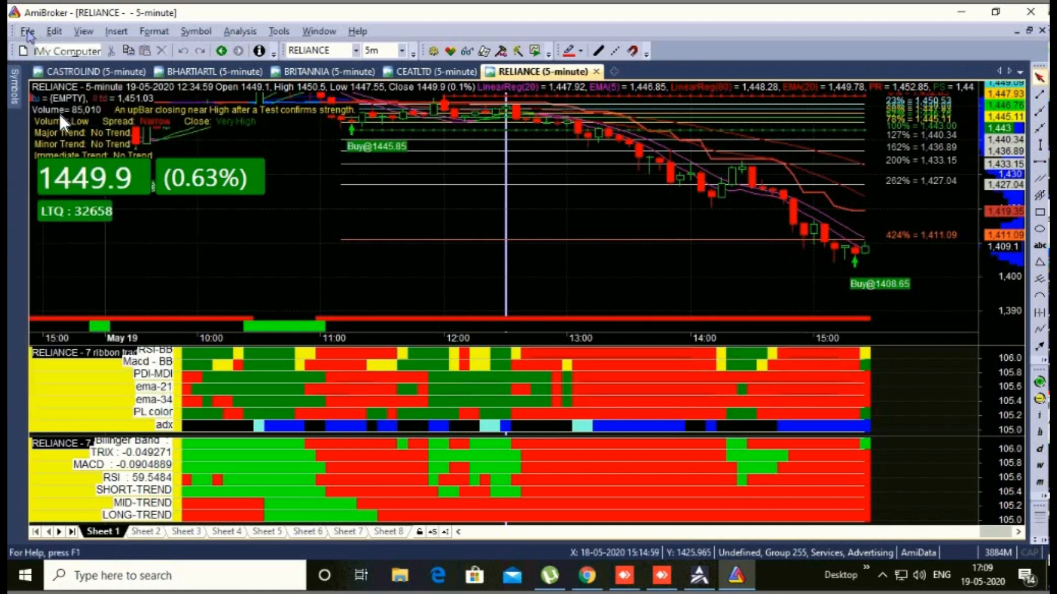
click(28, 31)
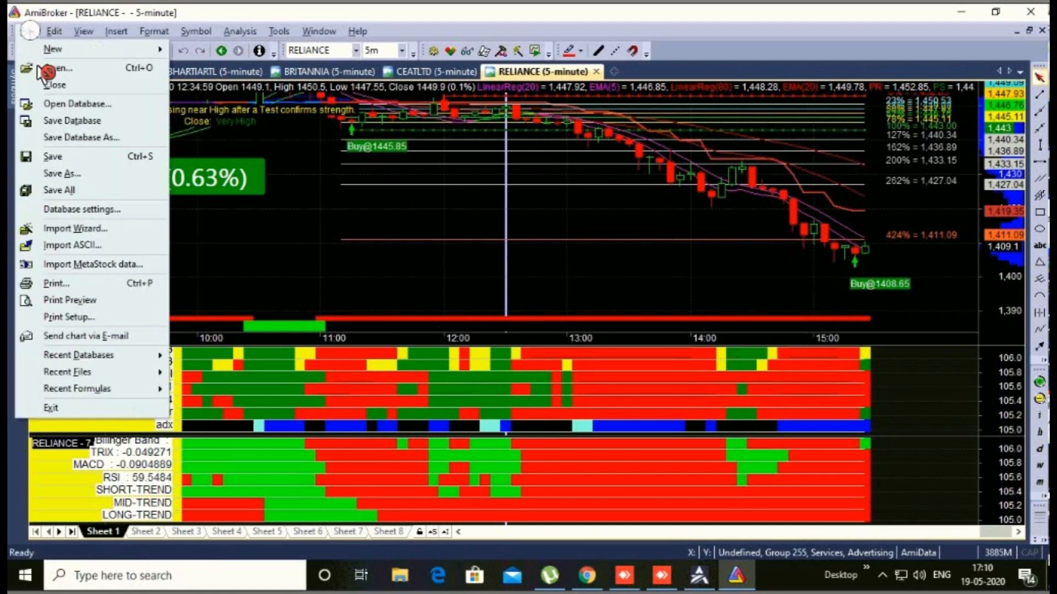
click(60, 191)
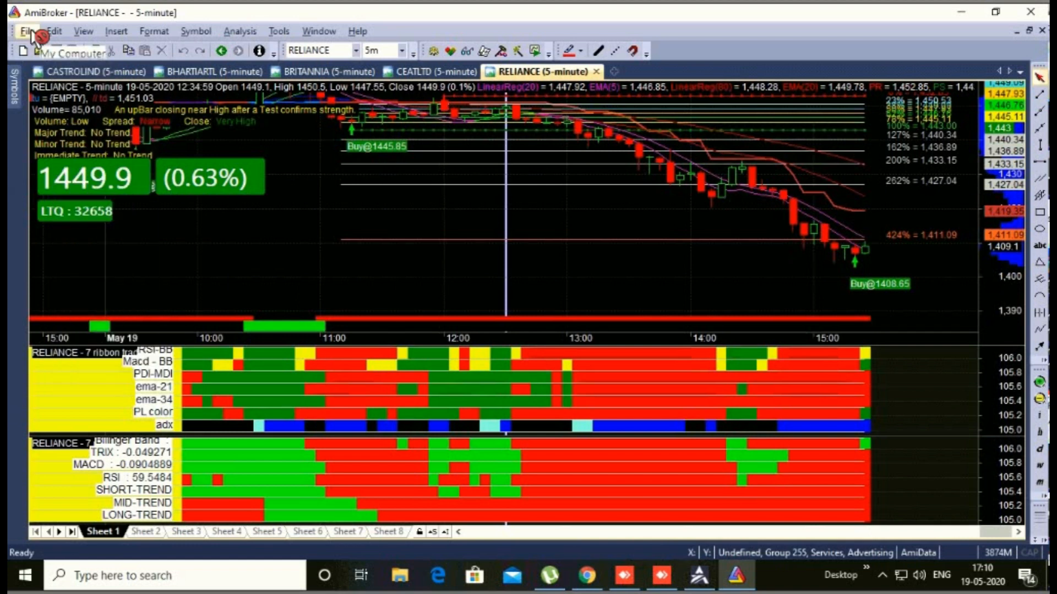
click(29, 32)
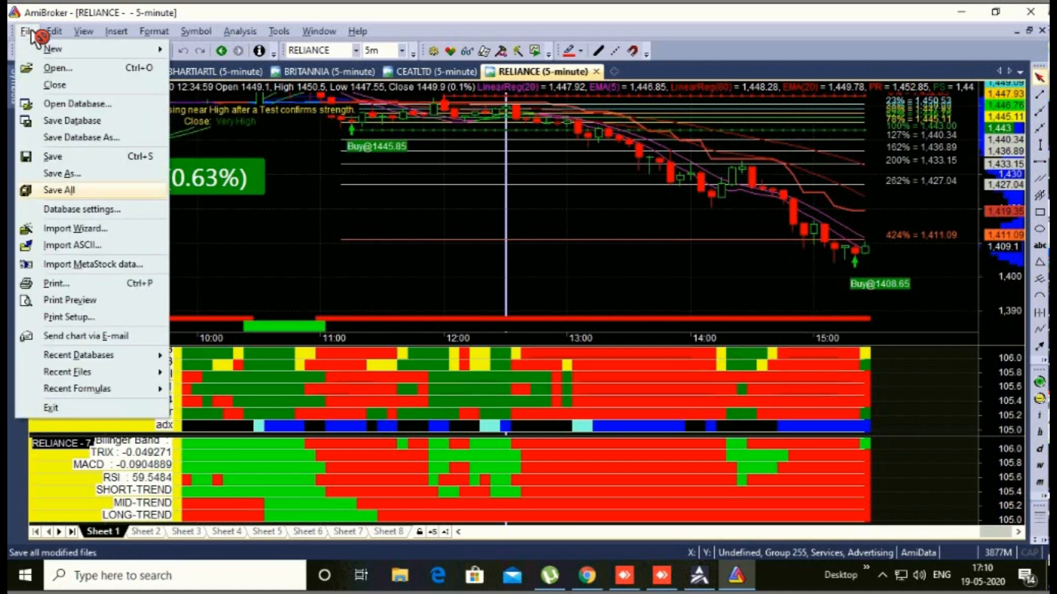
click(108, 190)
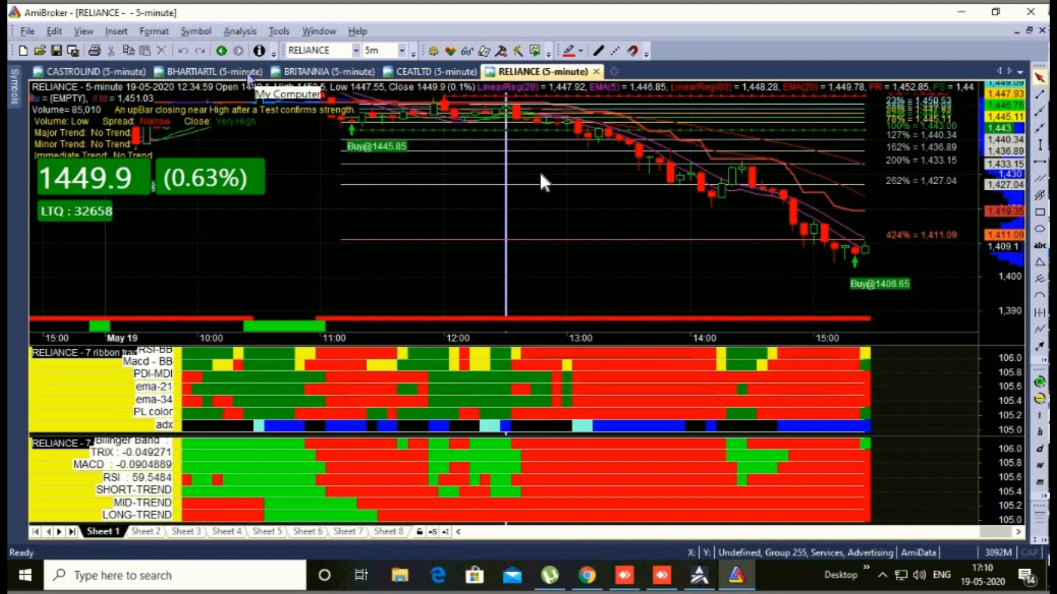
Step: Switch to AmiData, close its window, and return to the RELIANCE 5-minute chart in AmiBroker
click(700, 577)
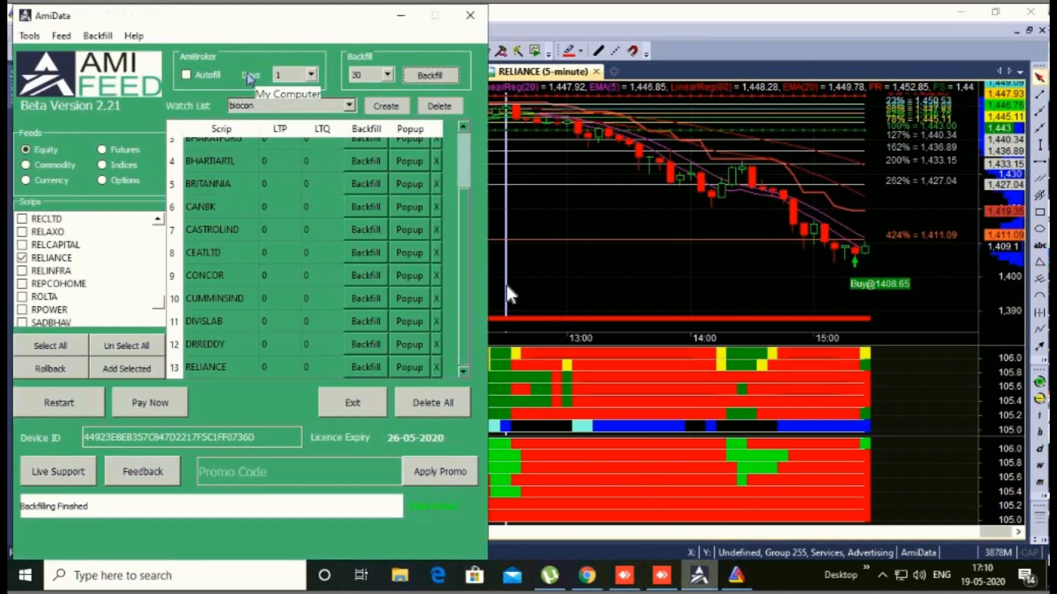
click(473, 17)
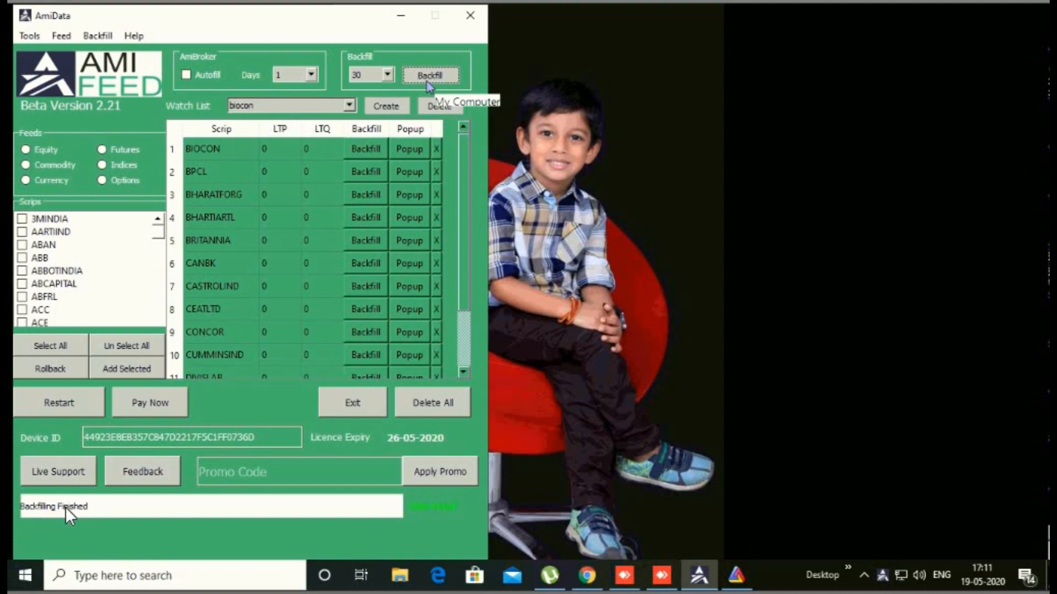
click(737, 575)
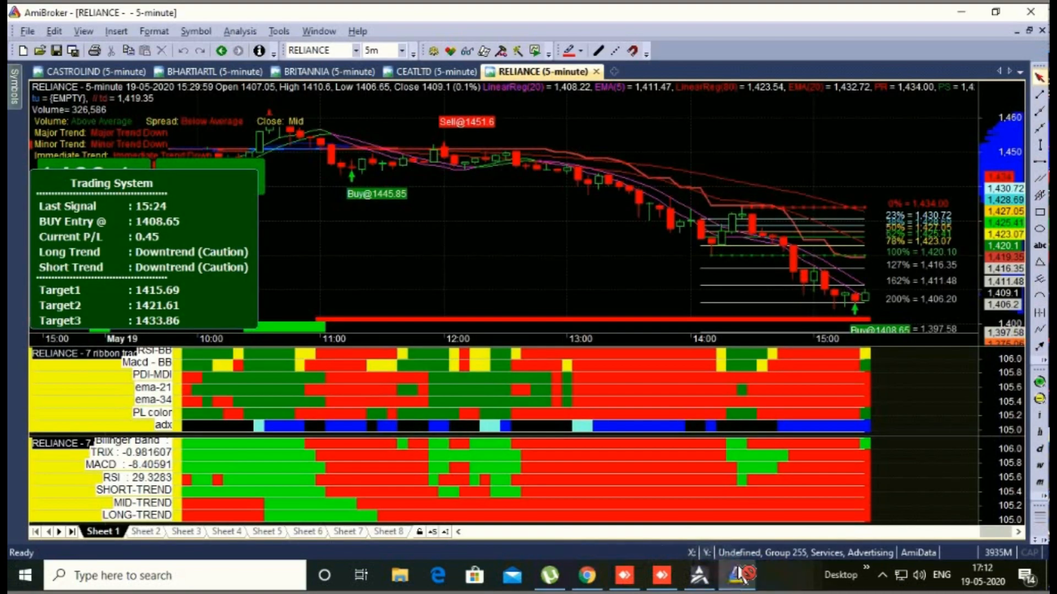